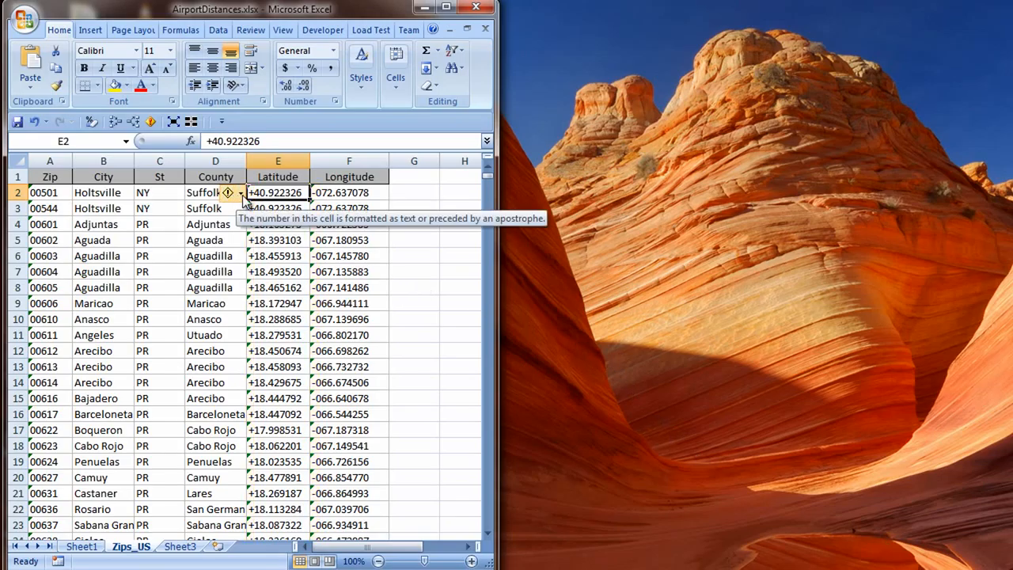
# Step: Convert all Latitude and Longitude values on the Zips_US sheet from text to numbers
pyautogui.click(241, 193)
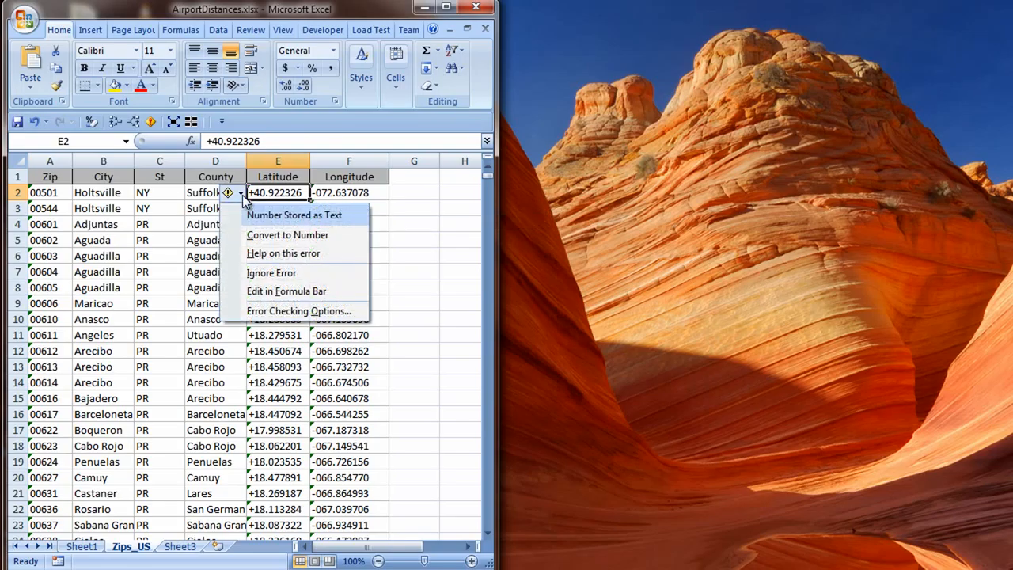
pyautogui.click(288, 193)
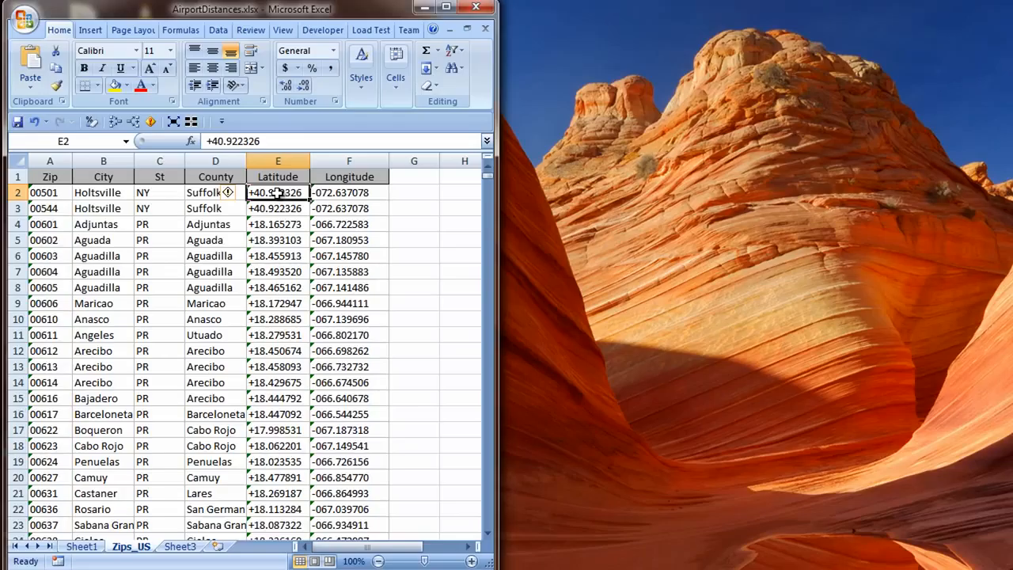
pyautogui.hotkey('shift', 'Right')
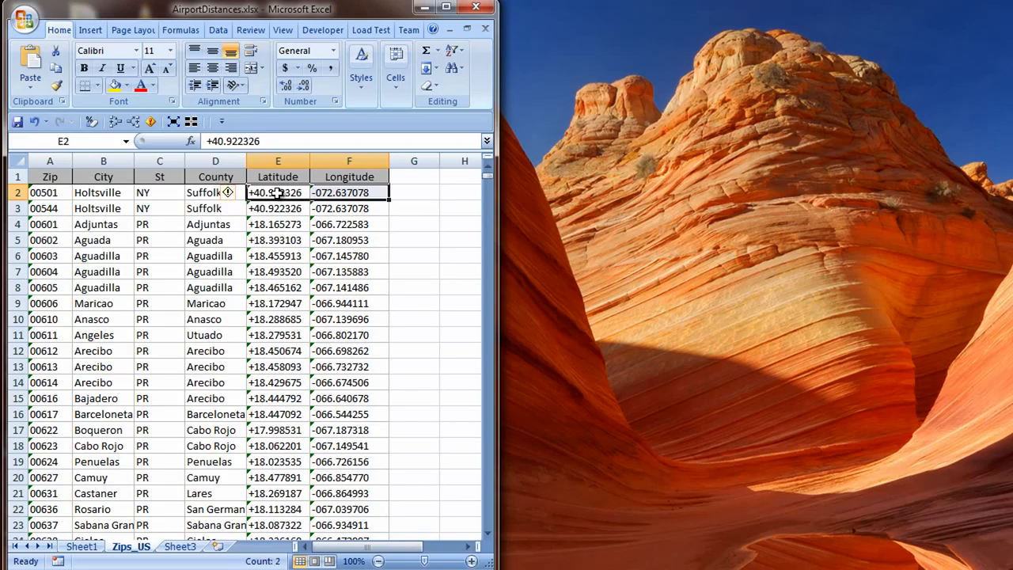
pyautogui.hotkey('ctrl', 'shift', 'Down')
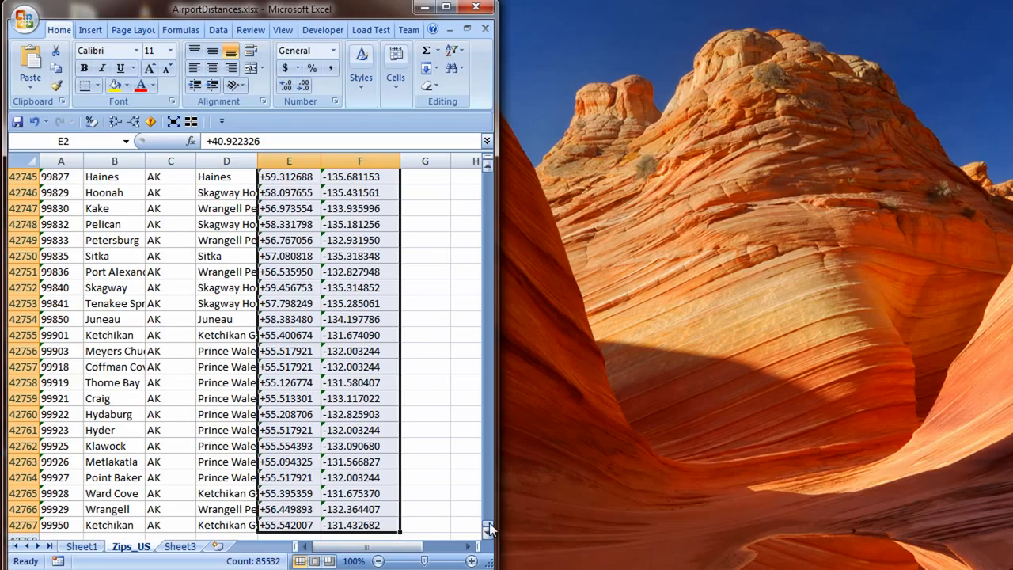
pyautogui.moveTo(489, 529); pyautogui.dragTo(483, 171)
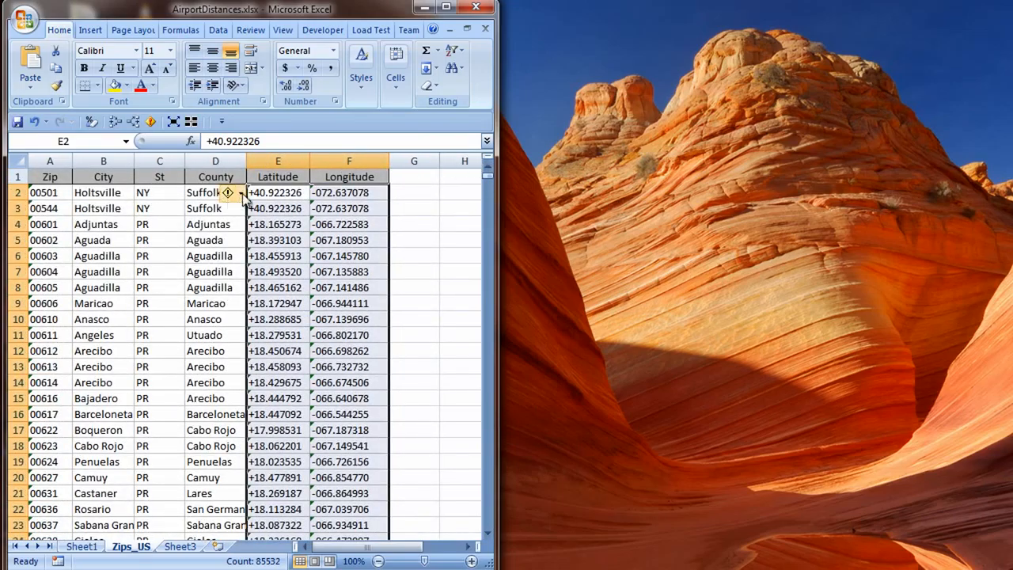
pyautogui.click(241, 195)
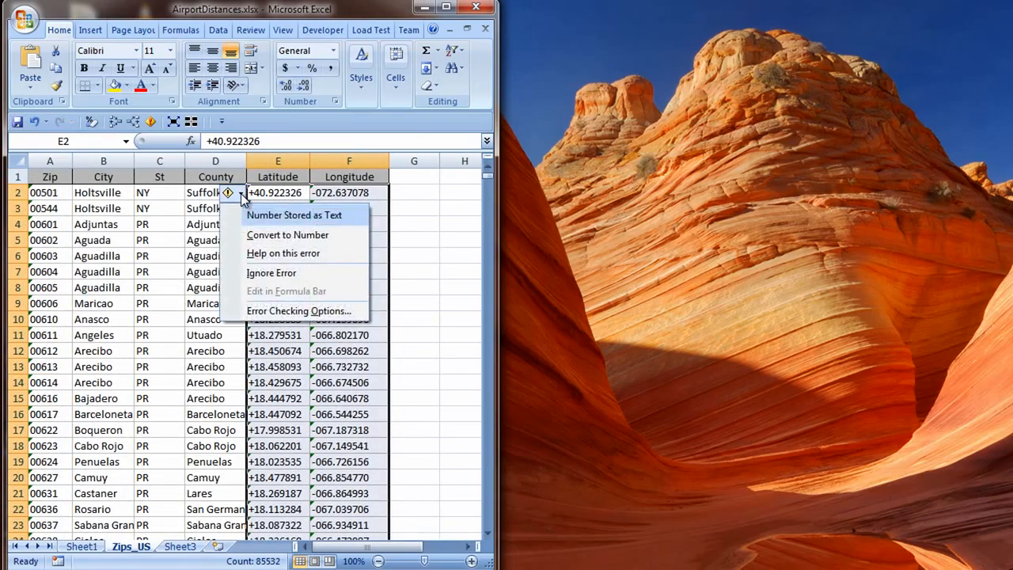
pyautogui.click(283, 235)
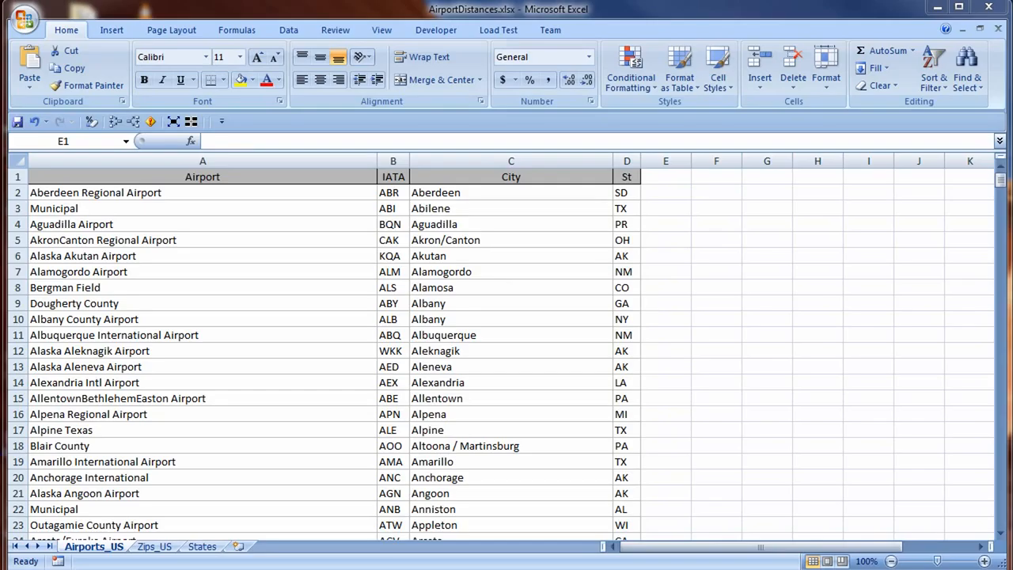
# Step: Add a Zip column header in cell E1 of the Airports_US sheet
pyautogui.click(672, 174)
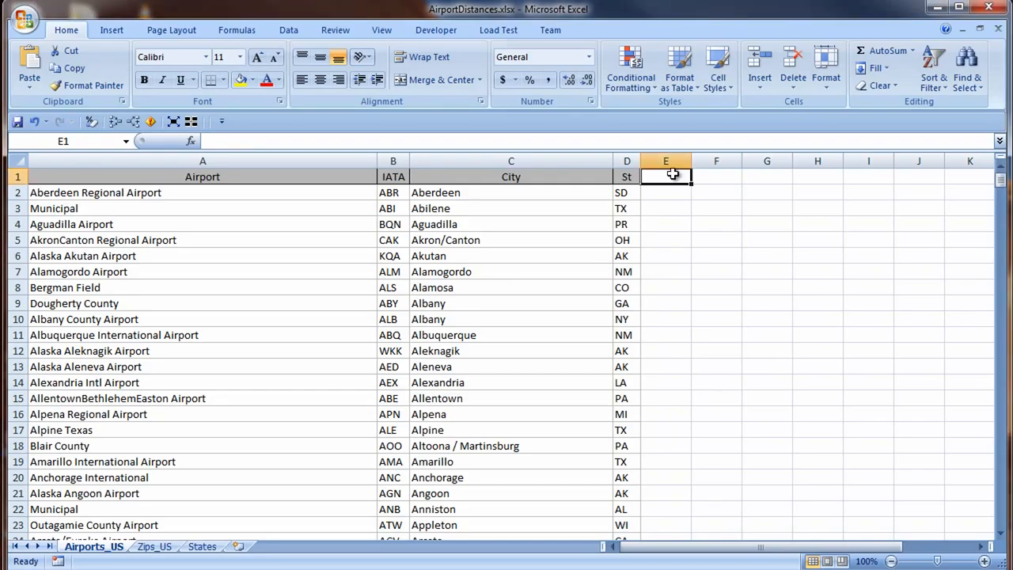
pyautogui.write('Zip')
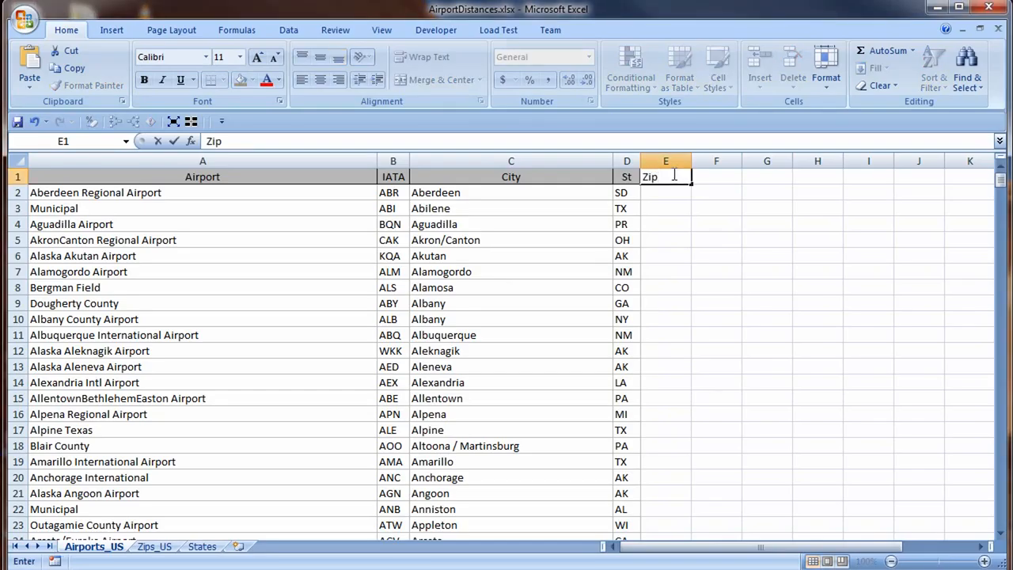
pyautogui.press('Return')
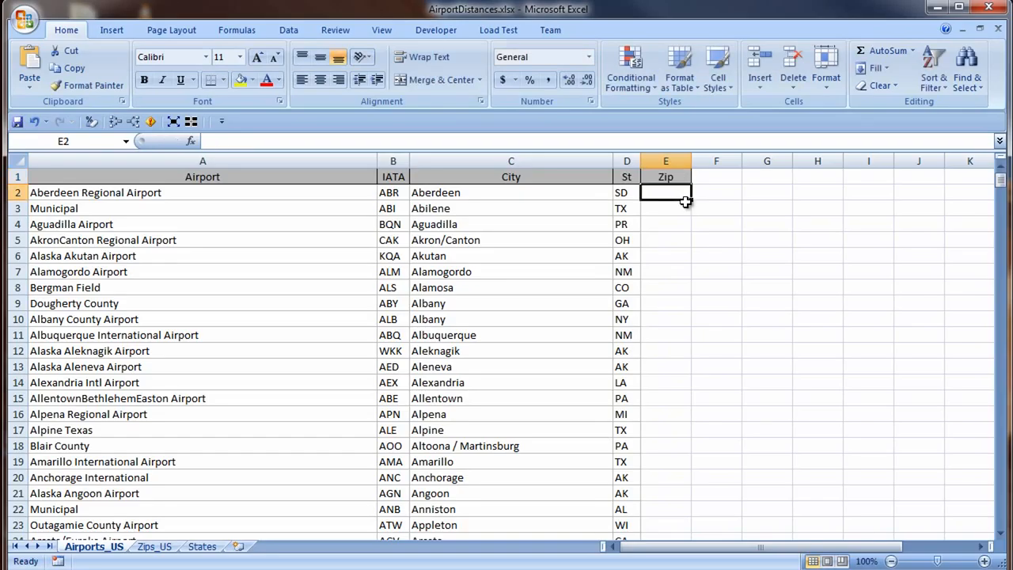
# Step: Start a VLOOKUP formula in E2 with its function arguments open and set the lookup value to D2 & C2
pyautogui.write('=VL')
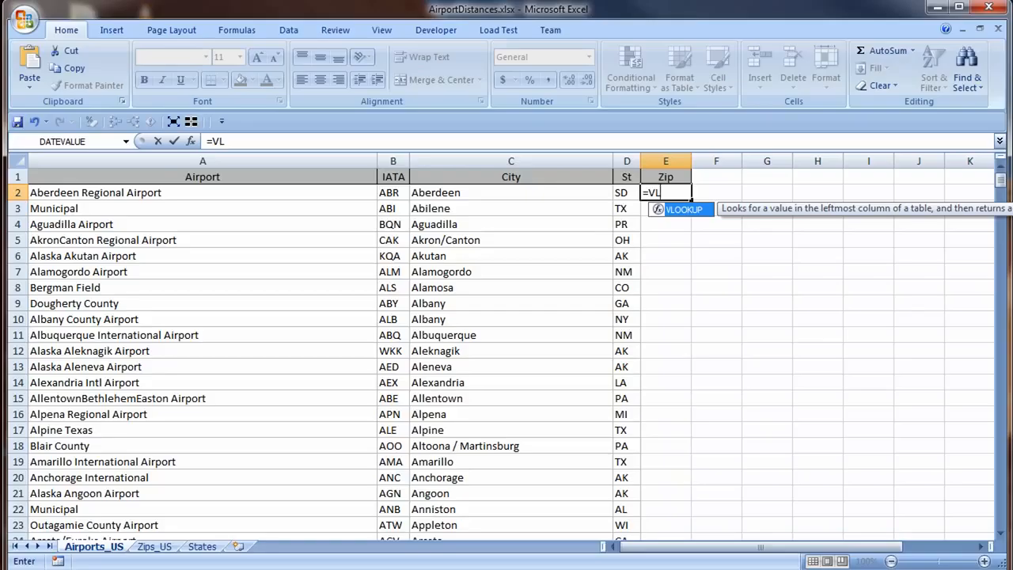
pyautogui.press('Tab')
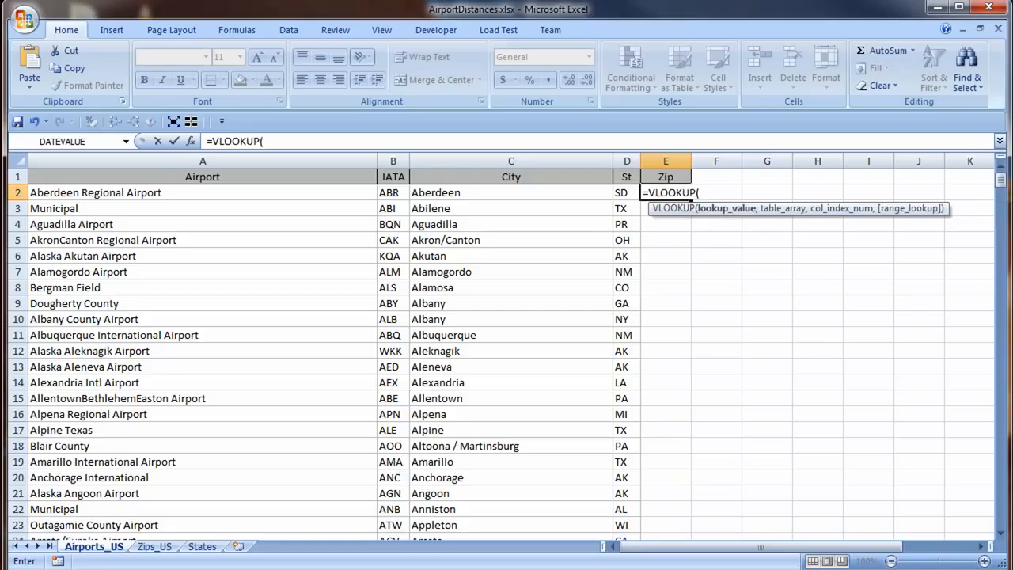
pyautogui.click(191, 141)
pyautogui.moveTo(559, 242); pyautogui.dragTo(547, 246)
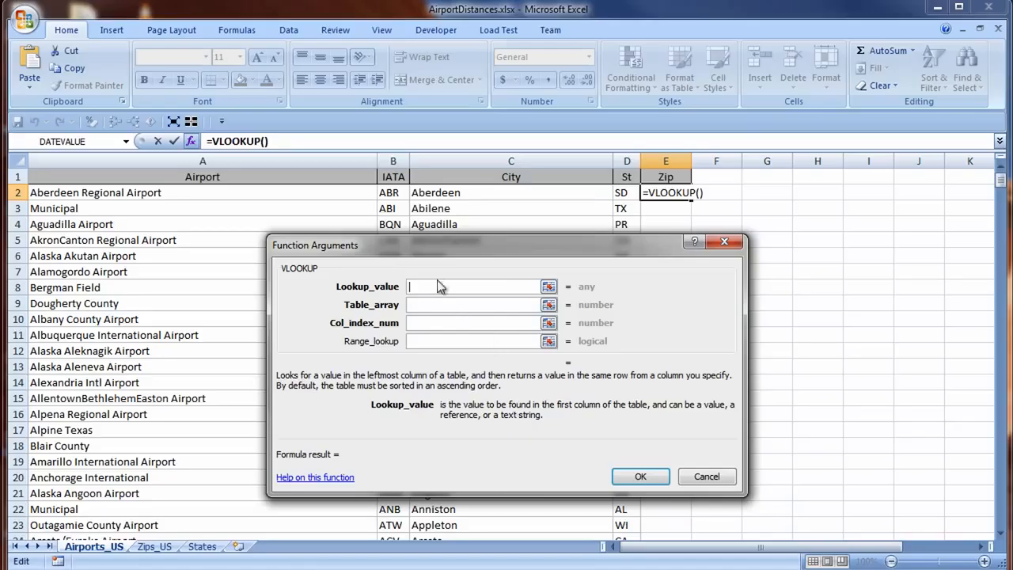
pyautogui.click(627, 192)
pyautogui.click(475, 288)
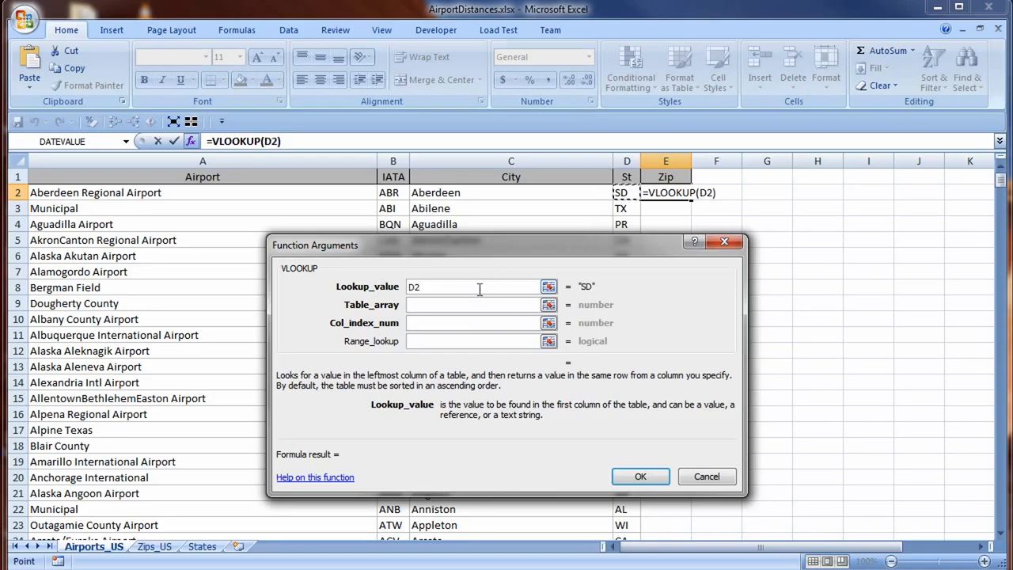
pyautogui.write('&')
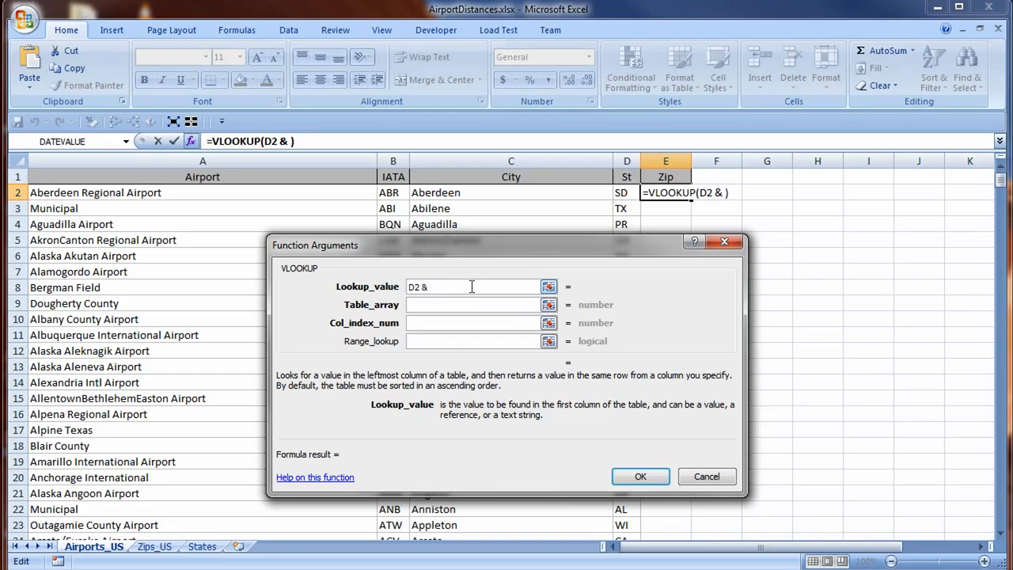
pyautogui.click(514, 194)
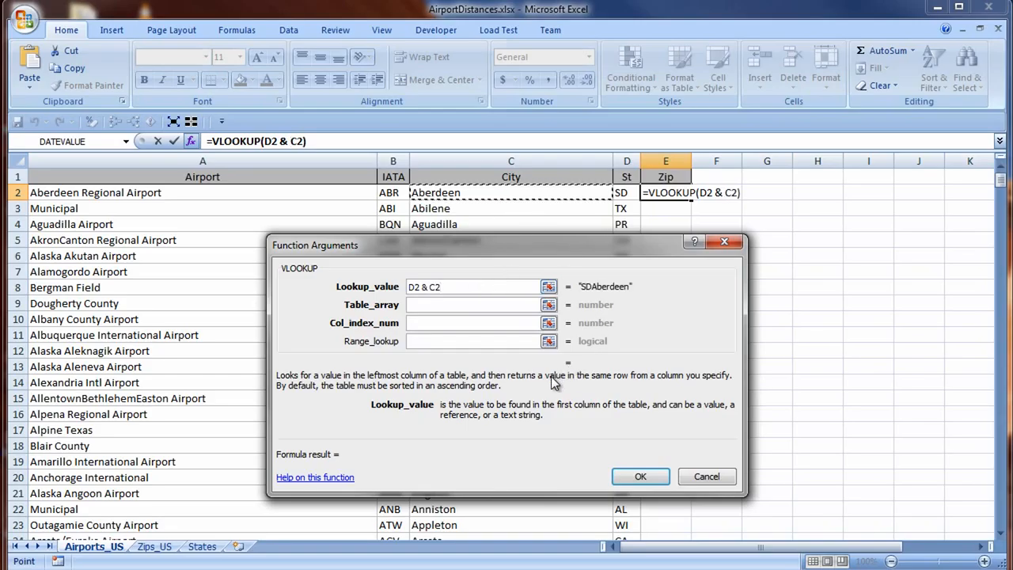
# Step: Complete the VLOOKUP with table array Zips_US!A2:G42767 and column index 2, and enter it in the cell
pyautogui.press('Tab')
pyautogui.click(168, 552)
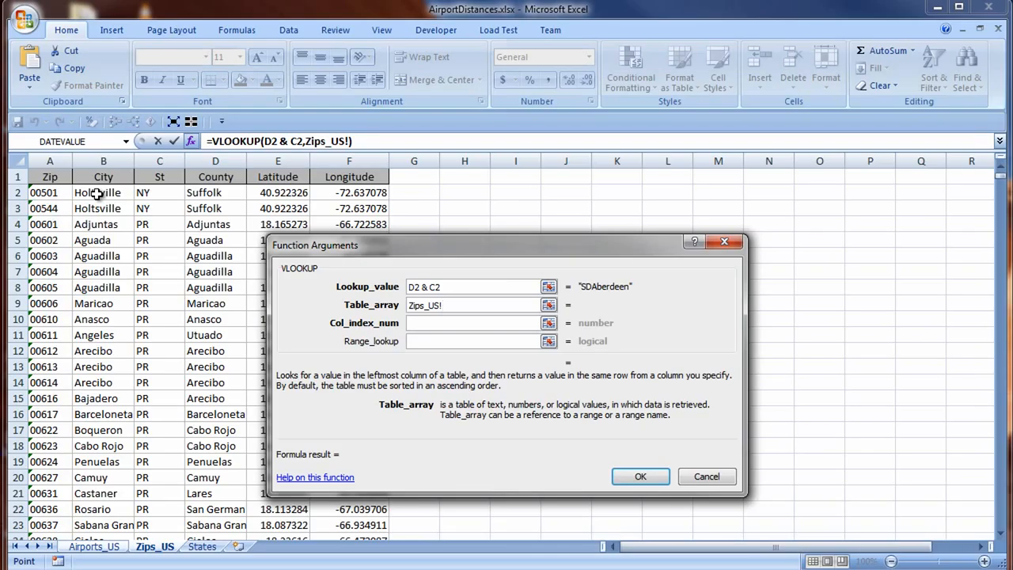
pyautogui.click(50, 193)
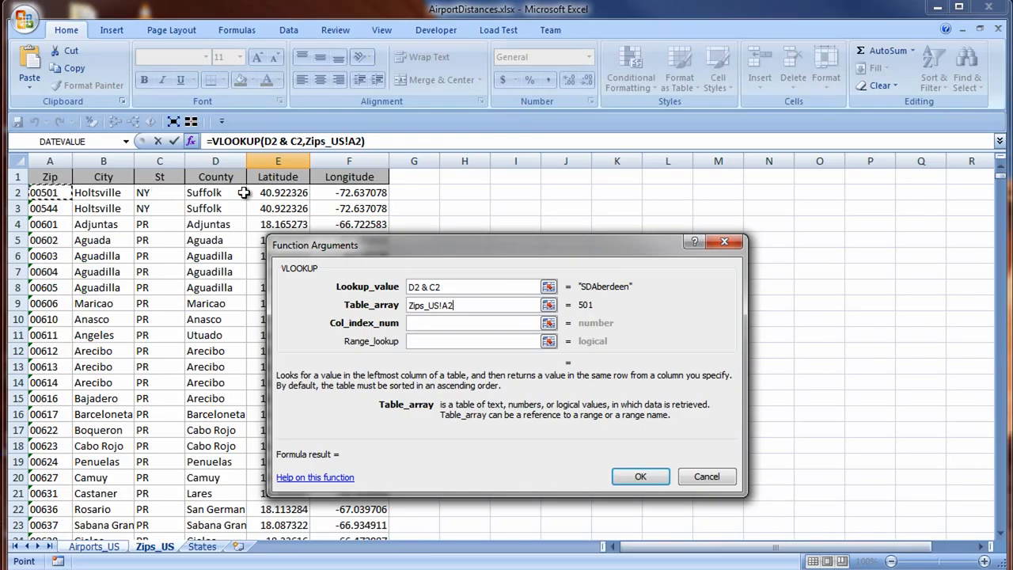
pyautogui.keyDown('shift'); pyautogui.click(424, 197); pyautogui.keyUp('shift')
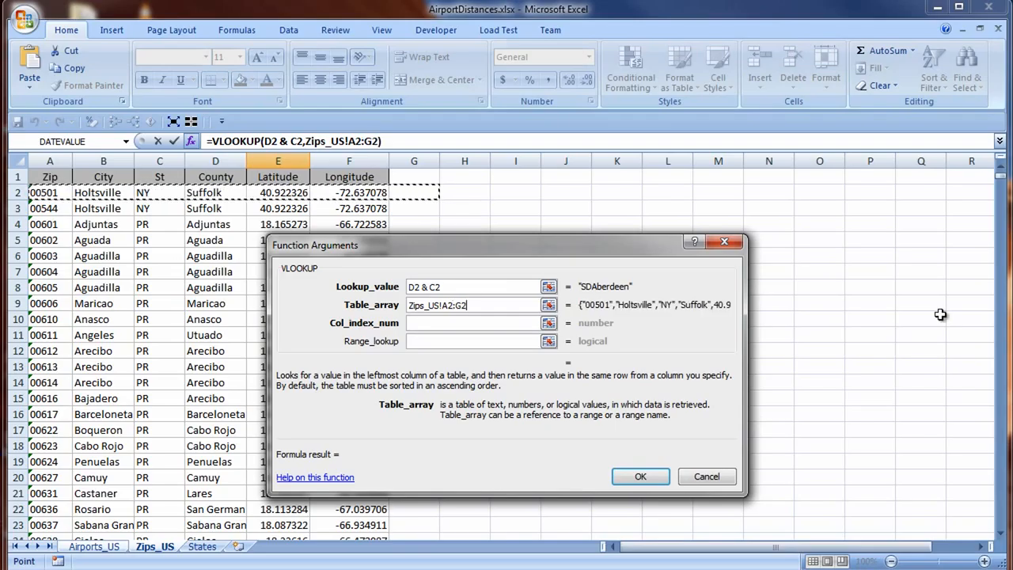
pyautogui.hotkey('ctrl', 'shift', 'Down')
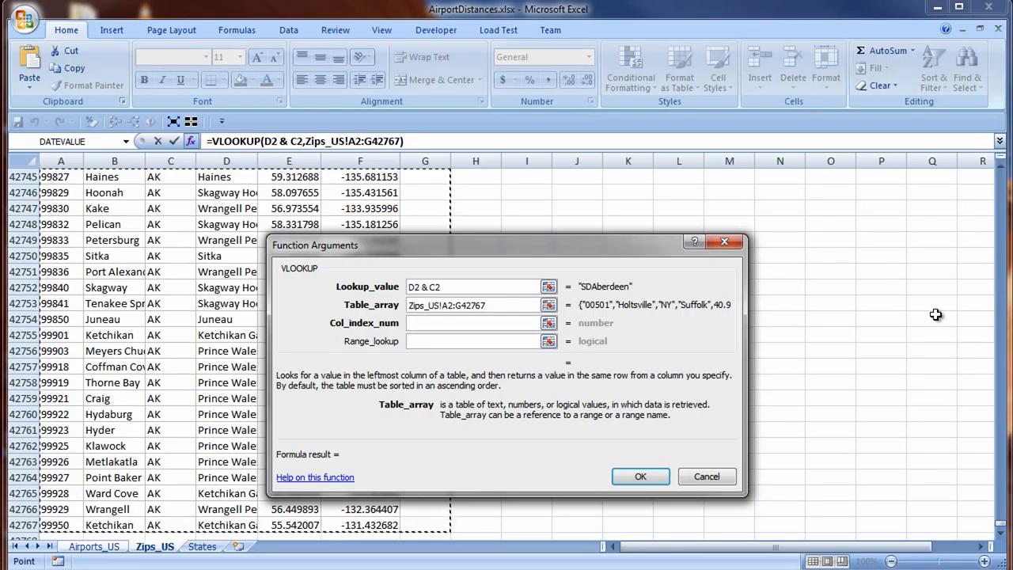
pyautogui.click(445, 323)
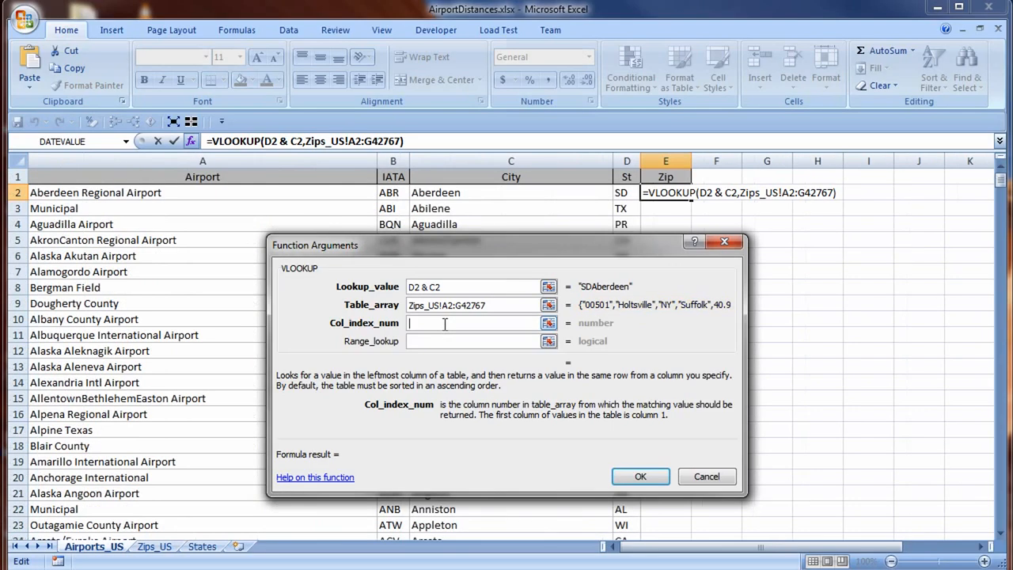
pyautogui.write('2')
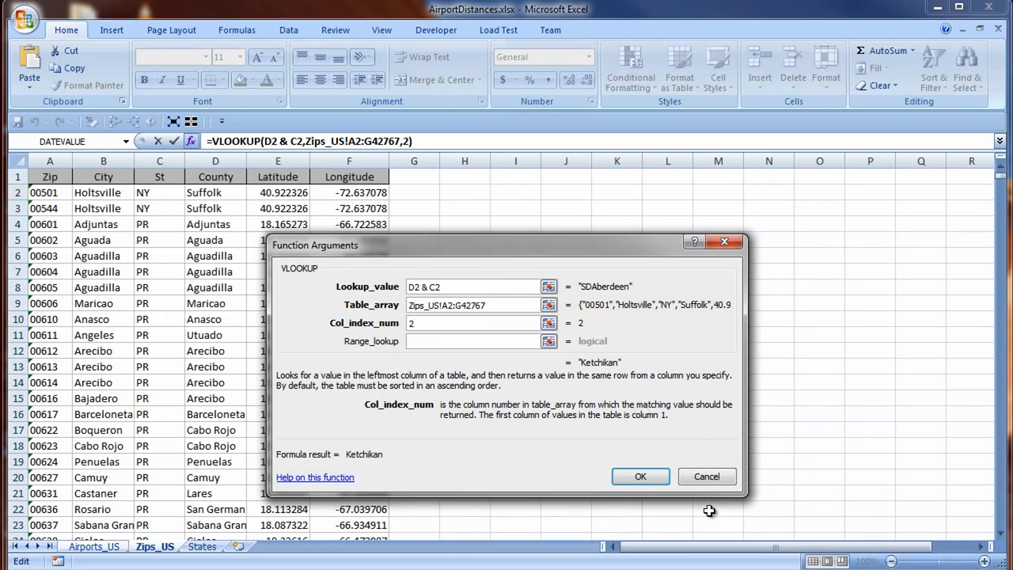
pyautogui.click(648, 479)
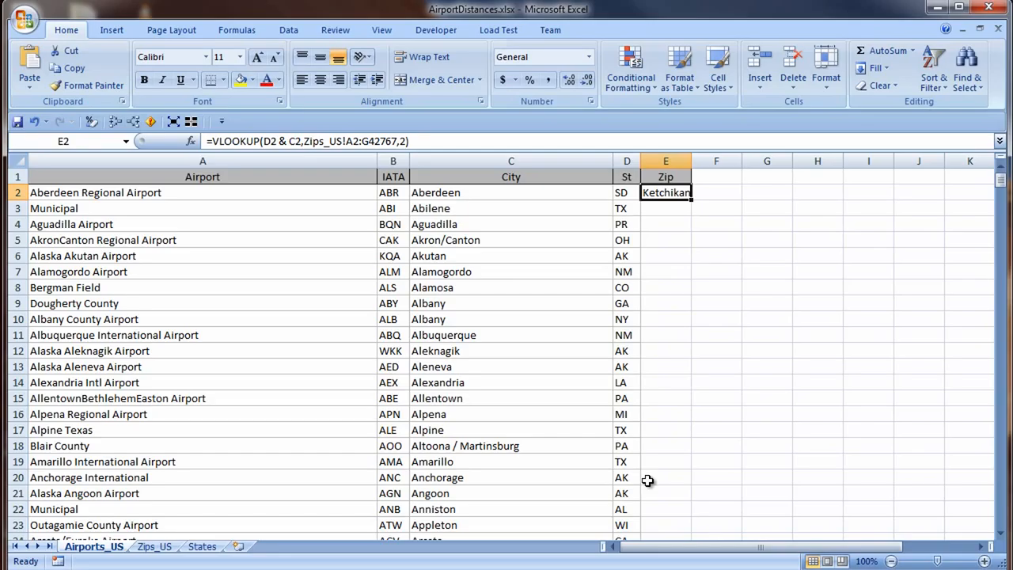
# Step: Insert a new column before Zip on the Zips_US sheet and head it StCity
pyautogui.click(153, 547)
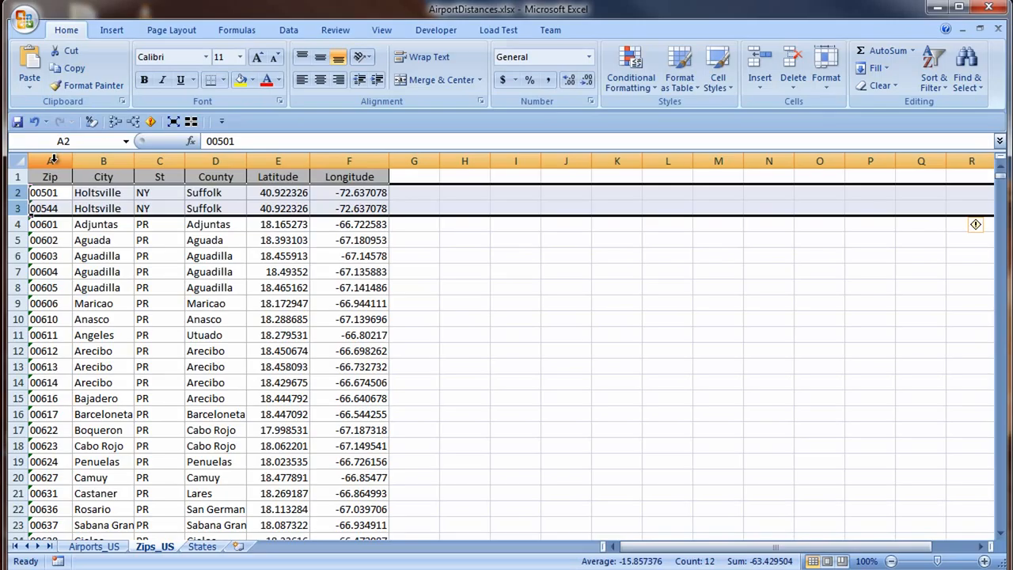
pyautogui.rightClick(52, 159)
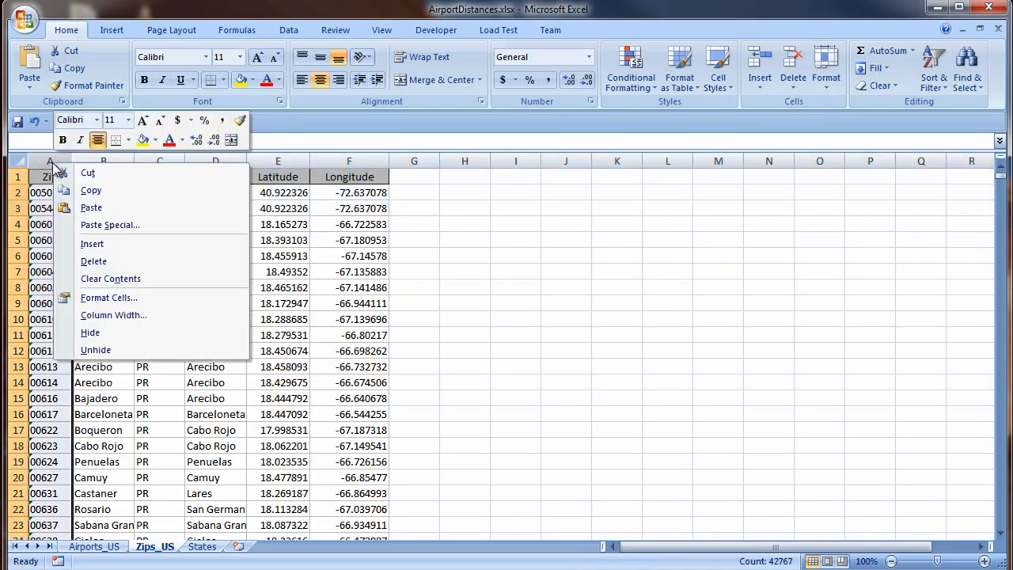
pyautogui.click(89, 244)
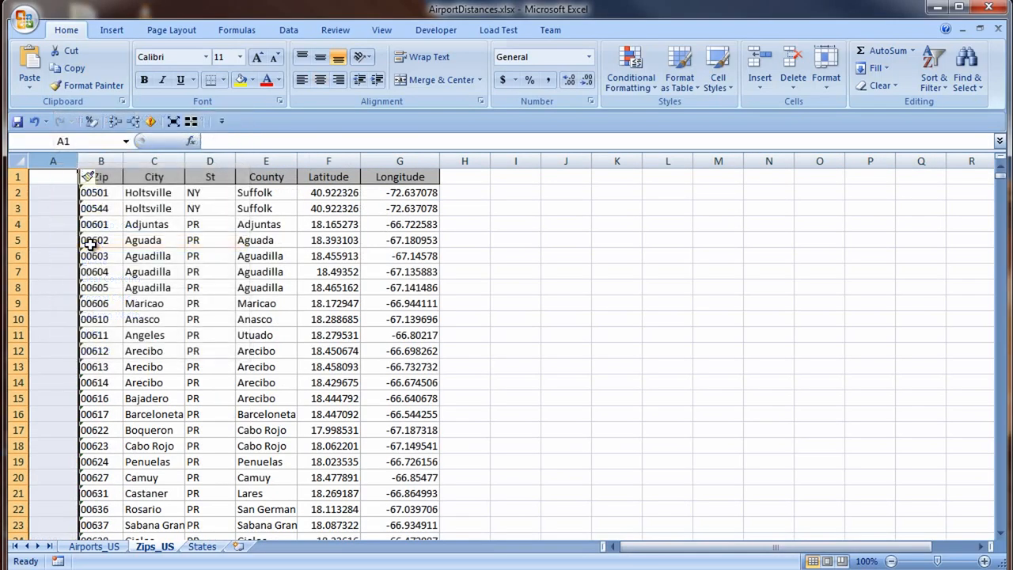
pyautogui.click(51, 175)
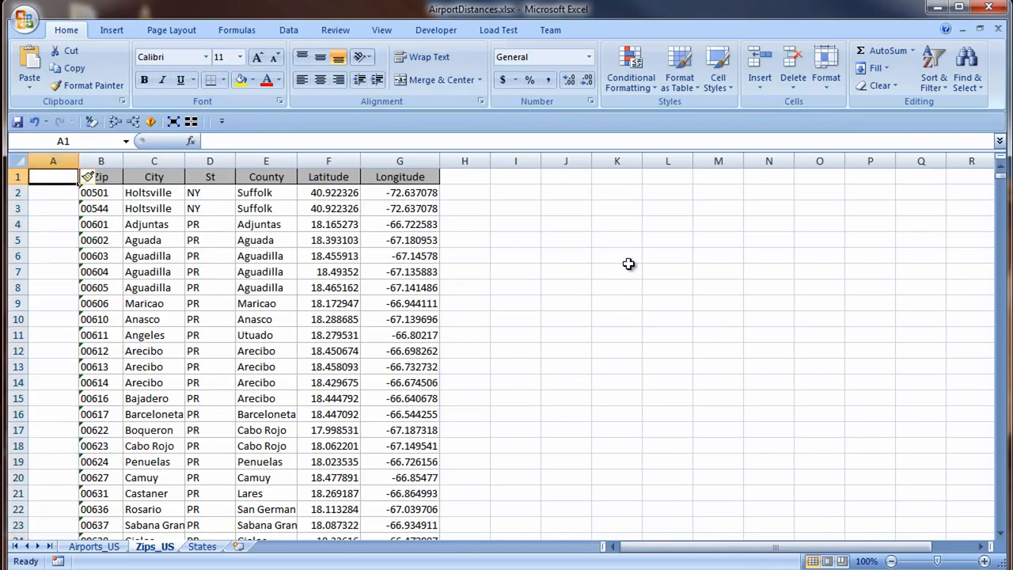
pyautogui.write('St')
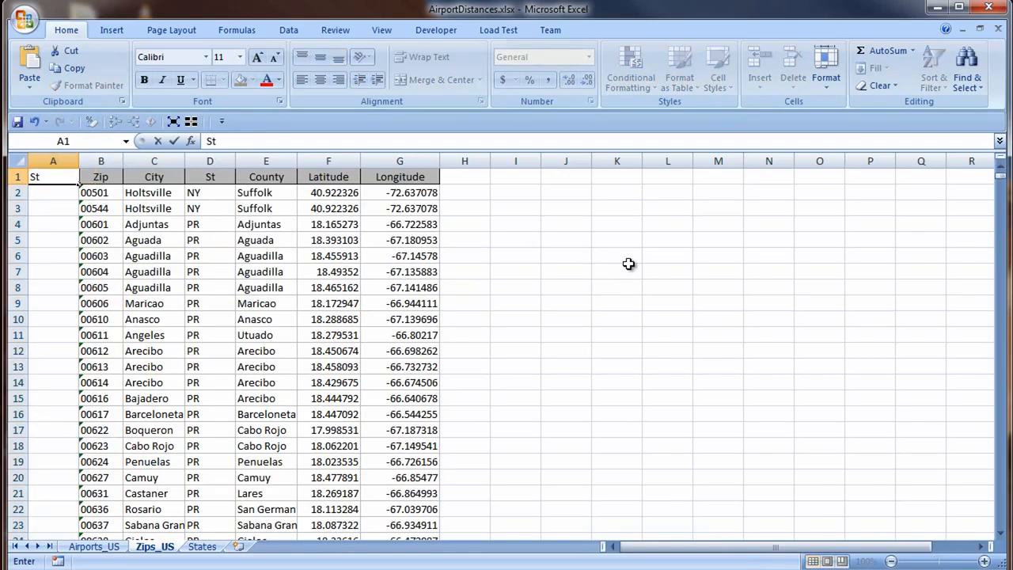
pyautogui.write('City')
# Step: Enter the formula =D2 & C2 in A2 to join the state and city
pyautogui.click(68, 198)
pyautogui.write('=')
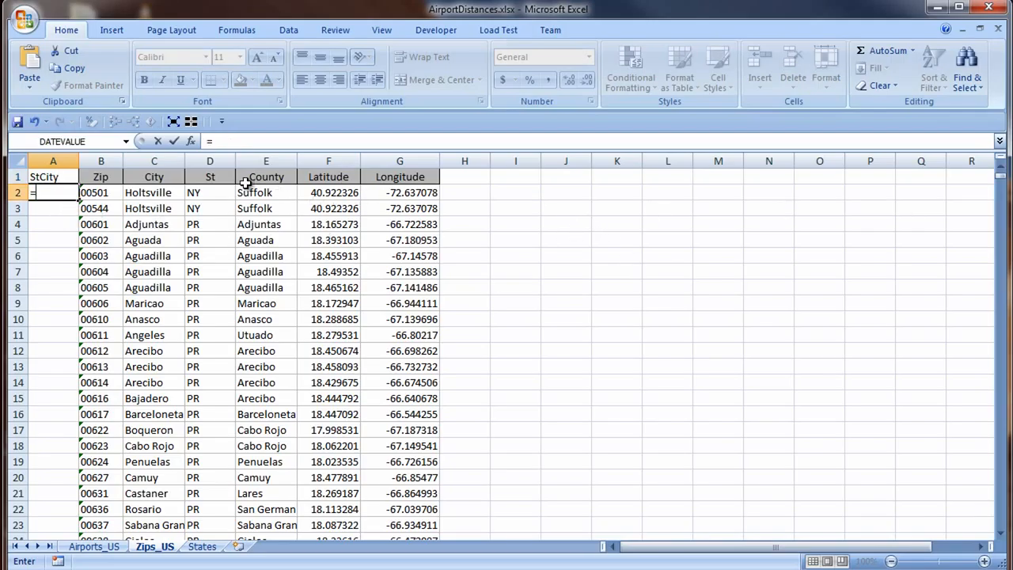
pyautogui.click(214, 198)
pyautogui.write('&')
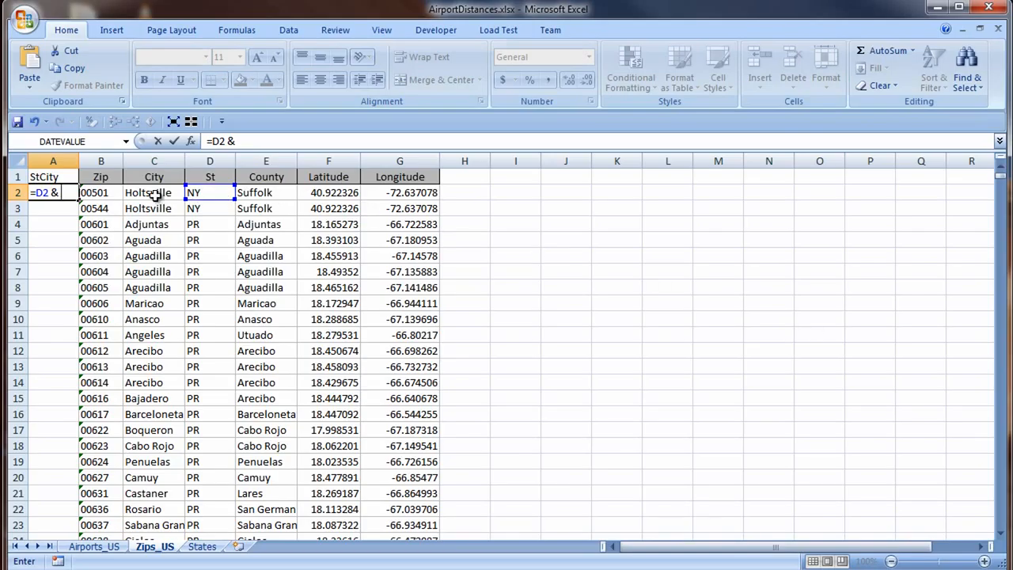
pyautogui.click(153, 196)
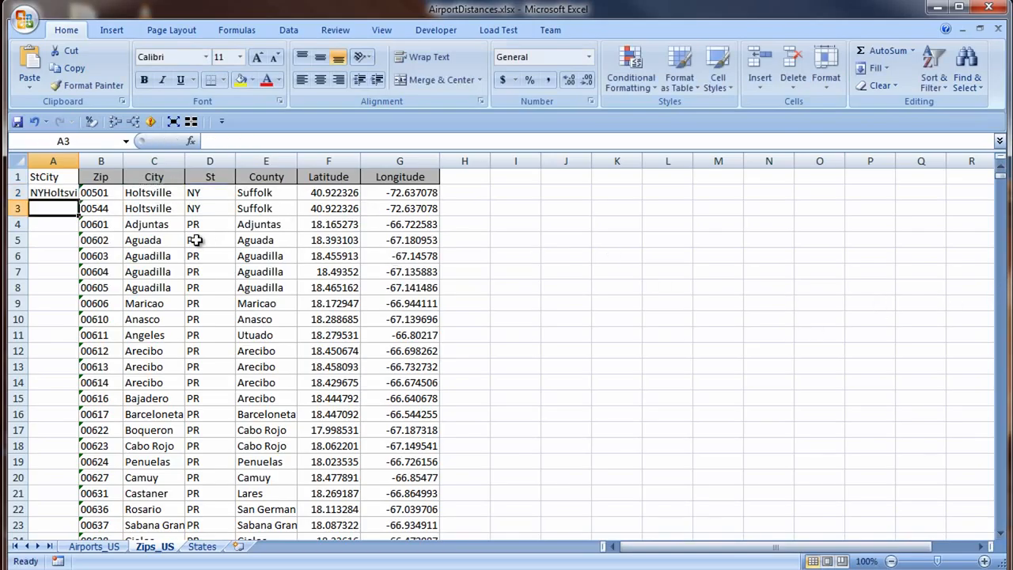
# Step: Fill the StCity formula down the whole column and autofit the width of column A
pyautogui.click(68, 192)
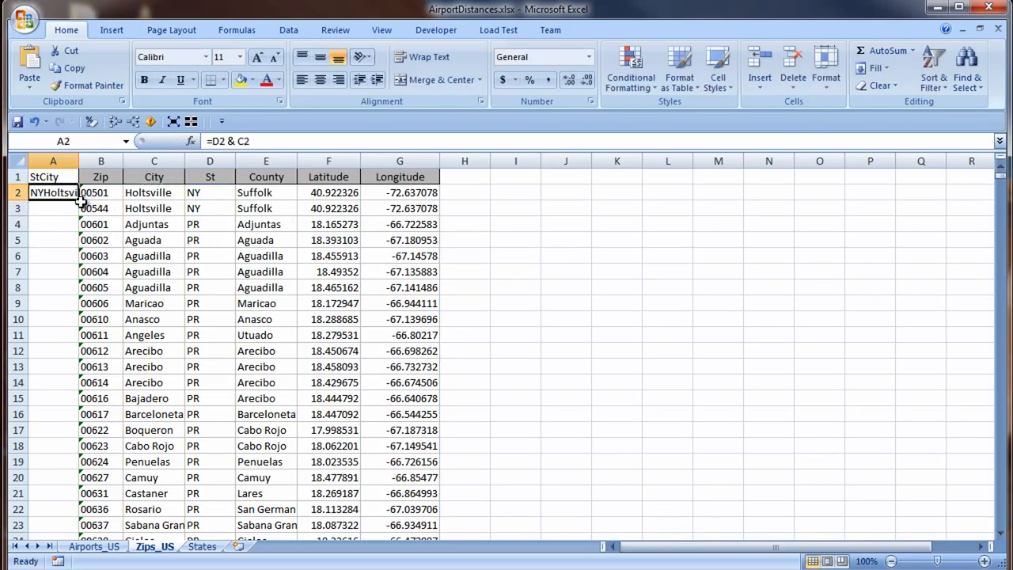
pyautogui.doubleClick(79, 201)
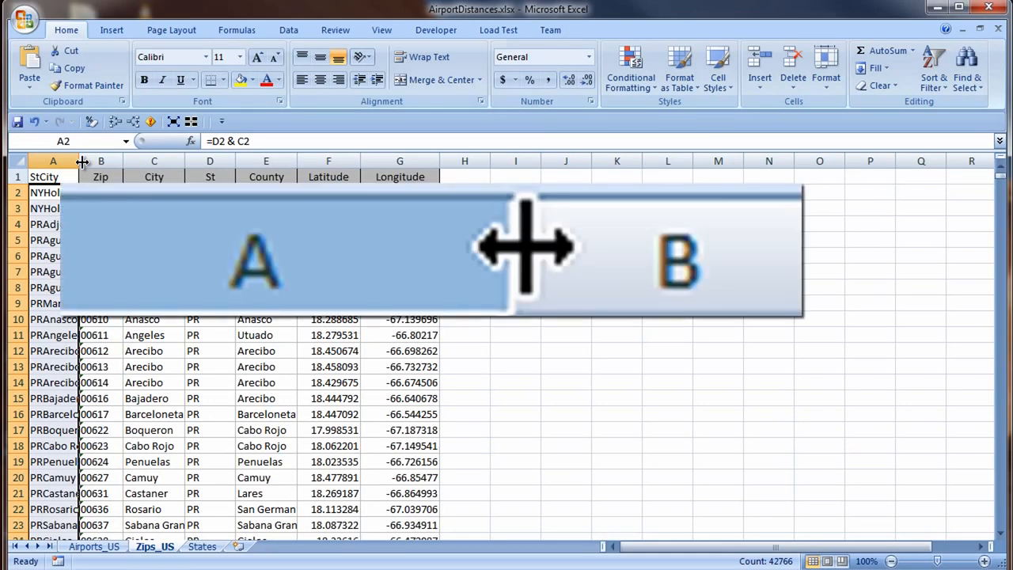
pyautogui.doubleClick(82, 161)
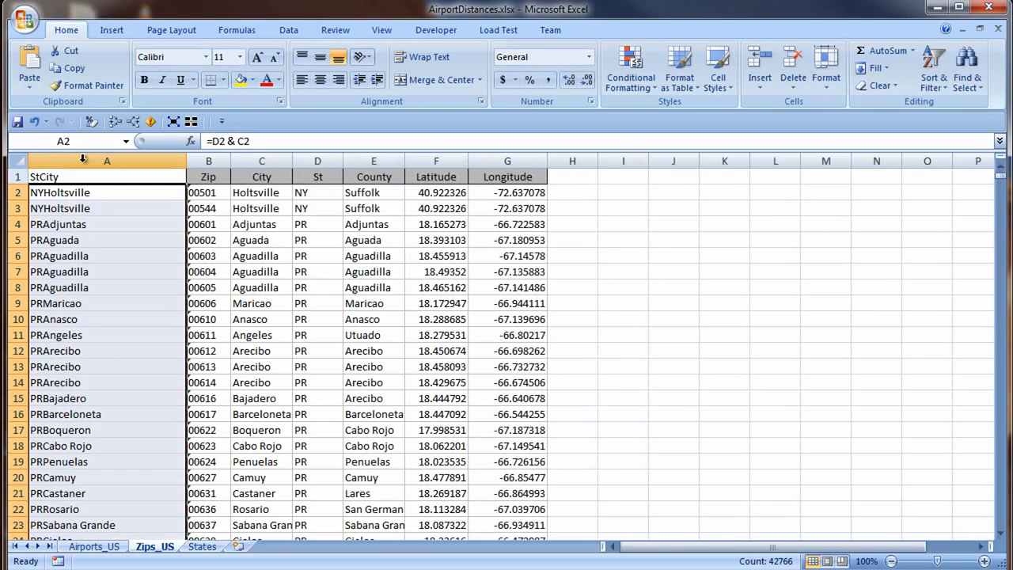
# Step: Ignore the number-stored-as-text error for all zip codes in the Zip column of Zips_US
pyautogui.click(212, 191)
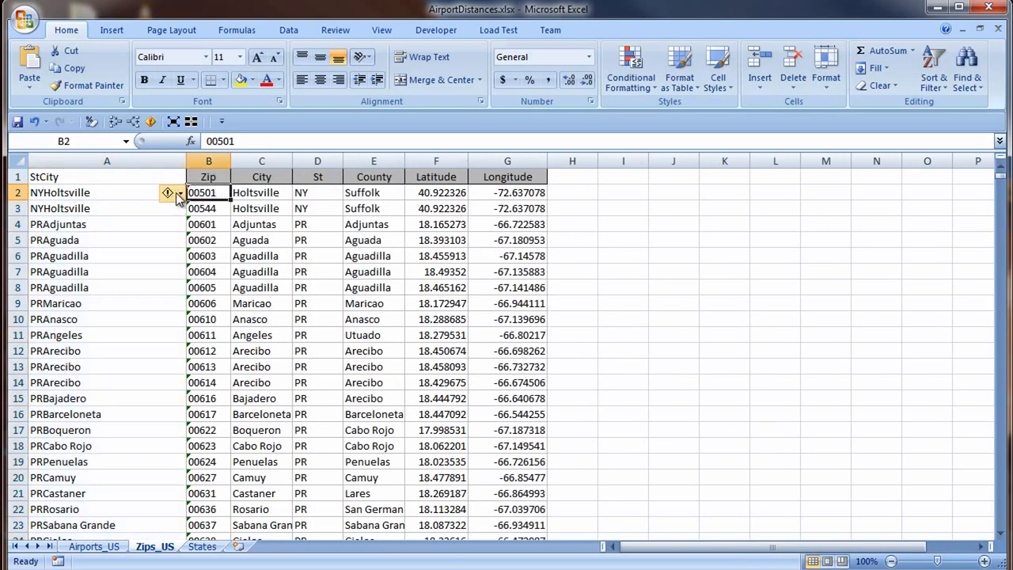
pyautogui.click(182, 194)
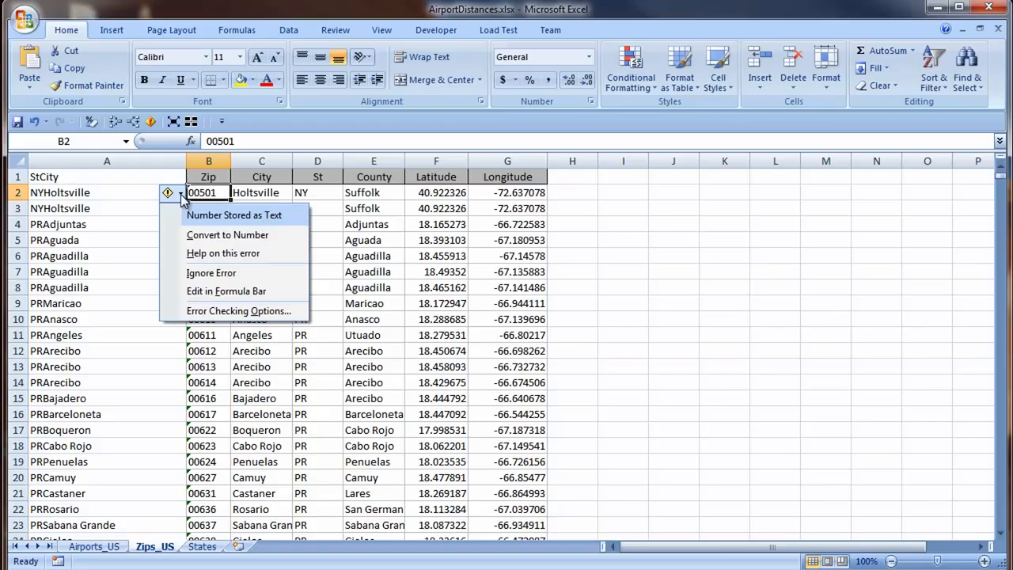
pyautogui.click(204, 193)
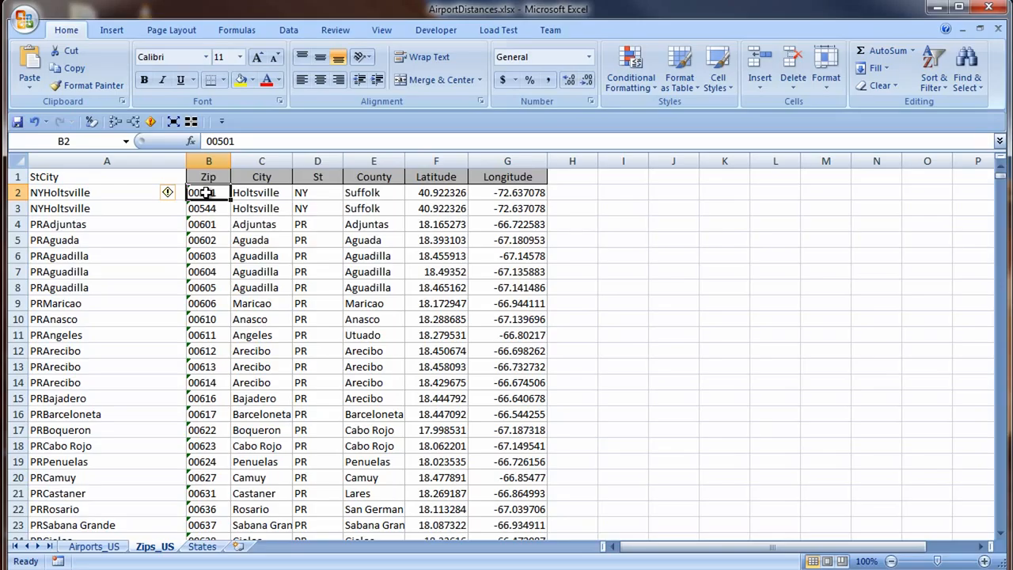
pyautogui.hotkey('ctrl', 'shift', 'Down')
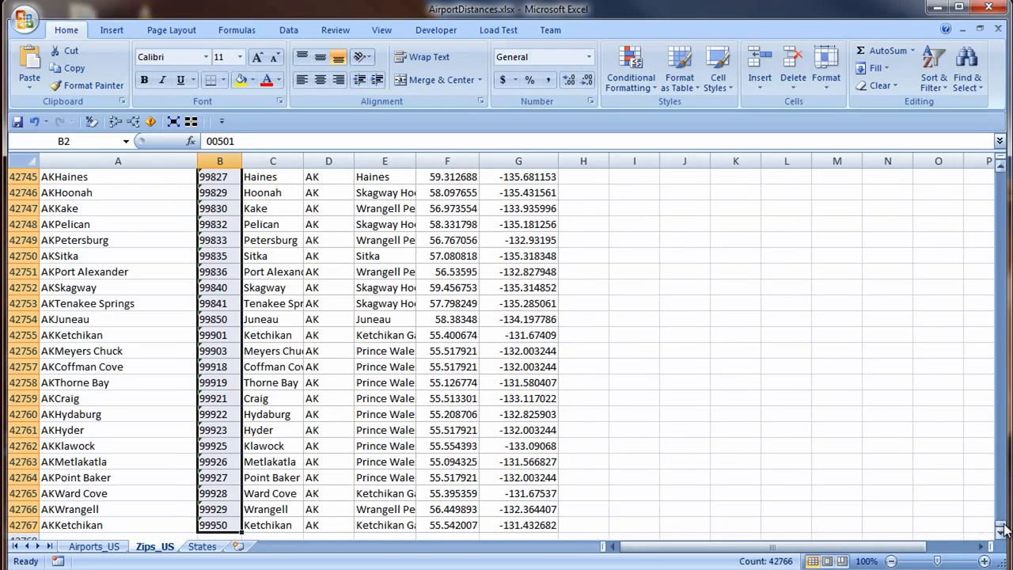
pyautogui.moveTo(1001, 526); pyautogui.dragTo(1005, 178)
pyautogui.click(177, 193)
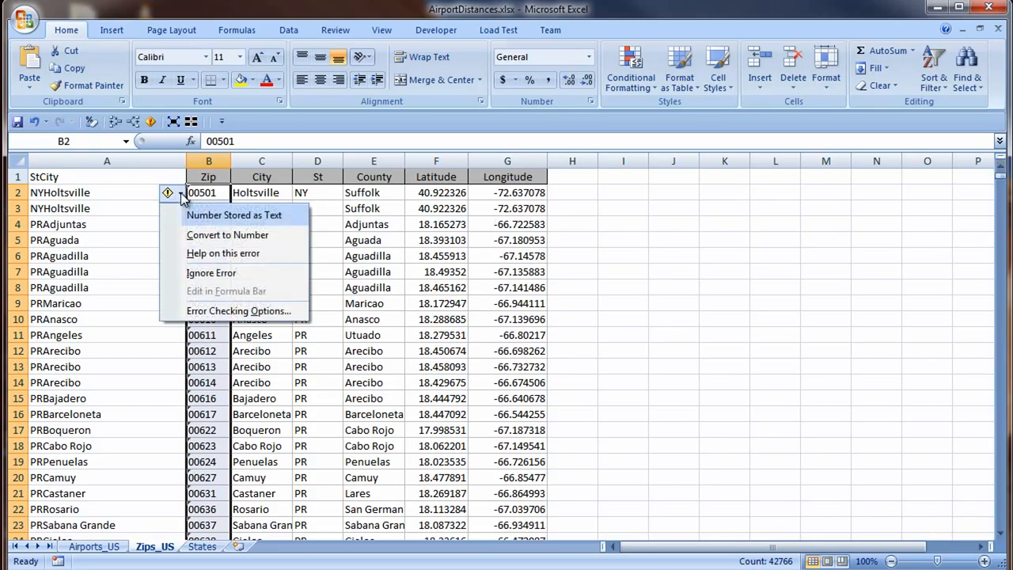
pyautogui.click(253, 273)
# Step: Copy the Zip header's formatting onto the StCity header in A1 with Format Painter
pyautogui.click(208, 176)
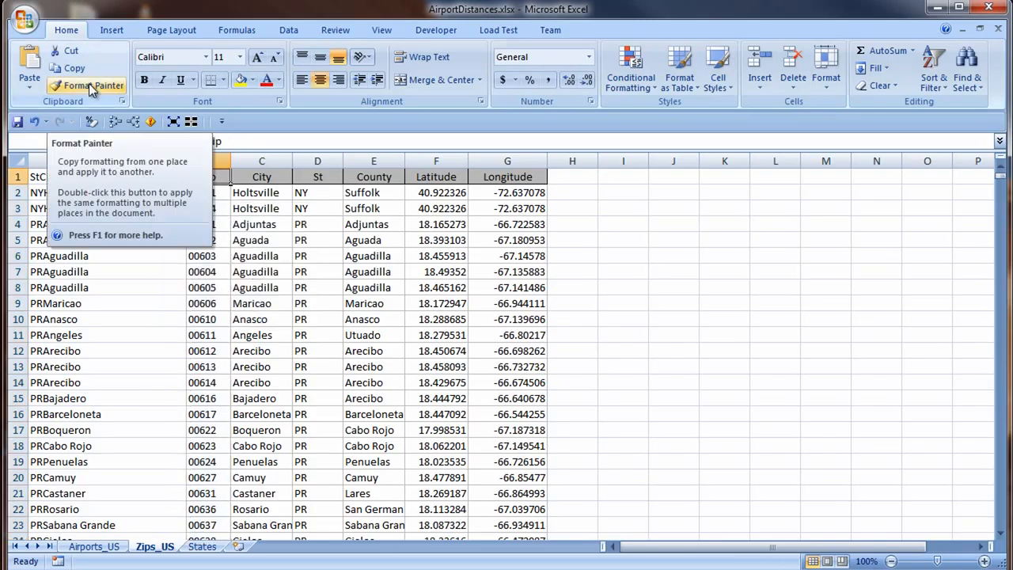
pyautogui.click(89, 83)
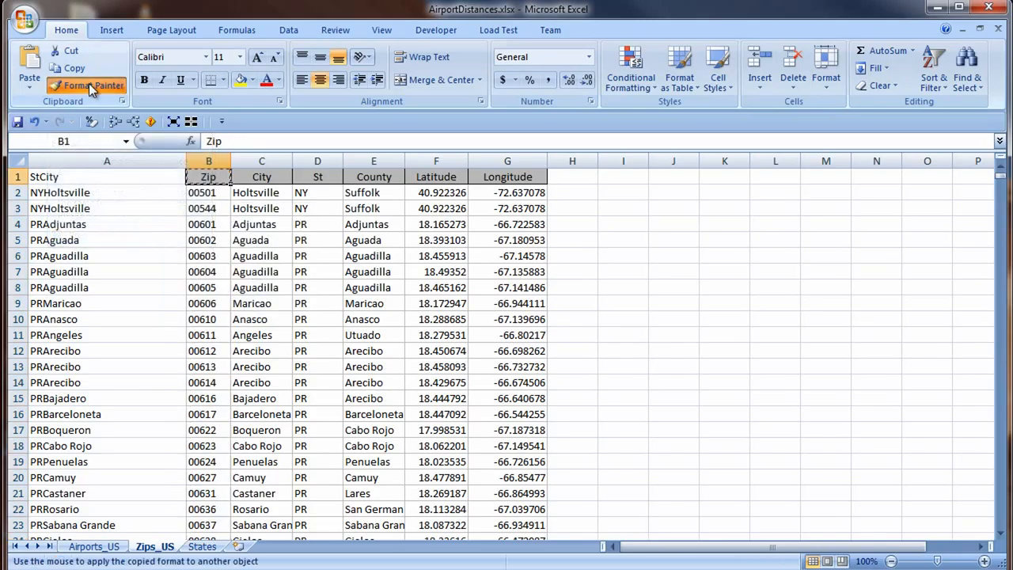
pyautogui.click(80, 175)
pyautogui.press('Down')
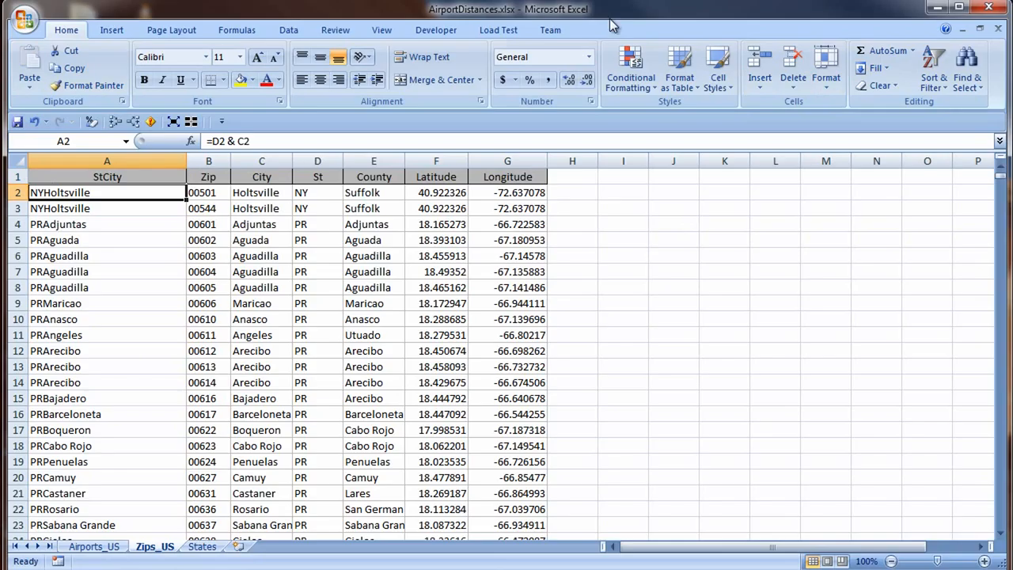
# Step: Freeze the top row of the Zips_US sheet and check that the headers stay in place further down
pyautogui.click(382, 30)
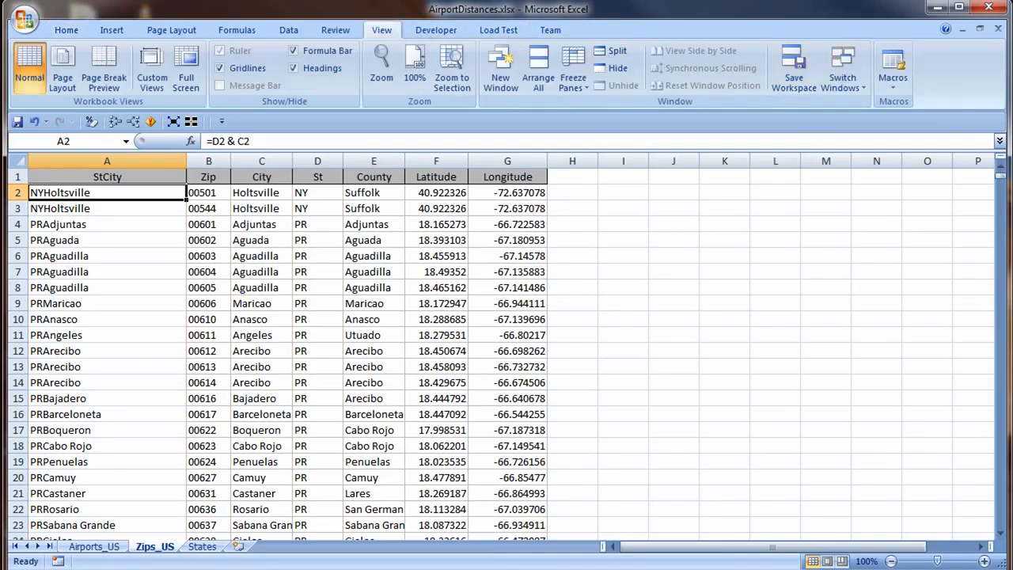
pyautogui.click(586, 82)
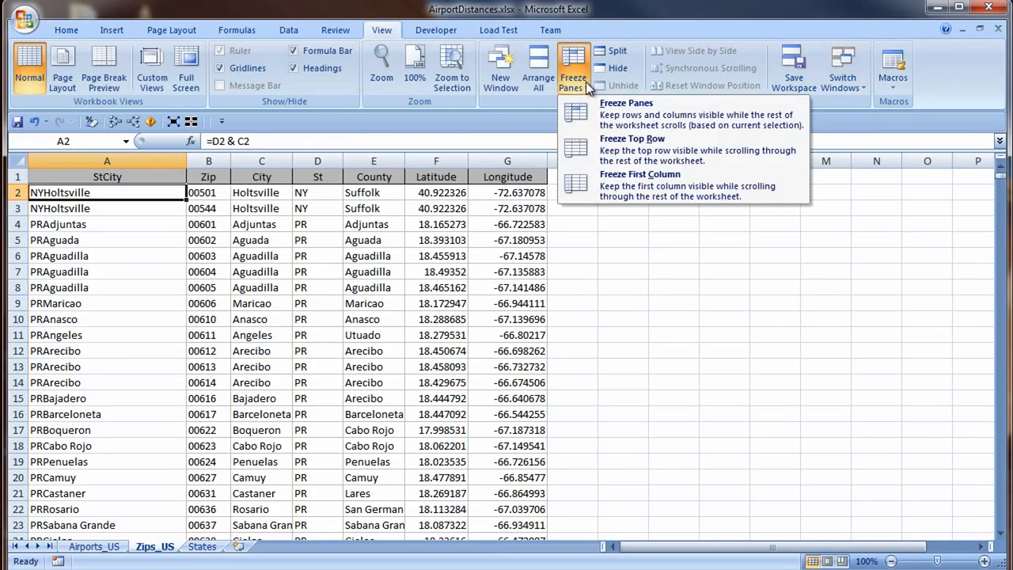
pyautogui.click(620, 150)
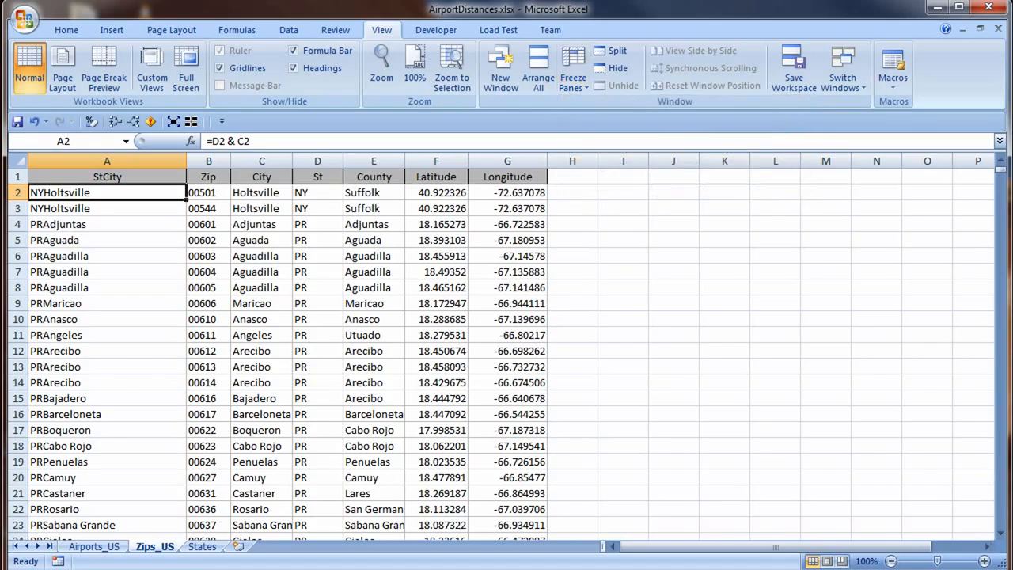
pyautogui.click(1001, 490)
pyautogui.click(1000, 491)
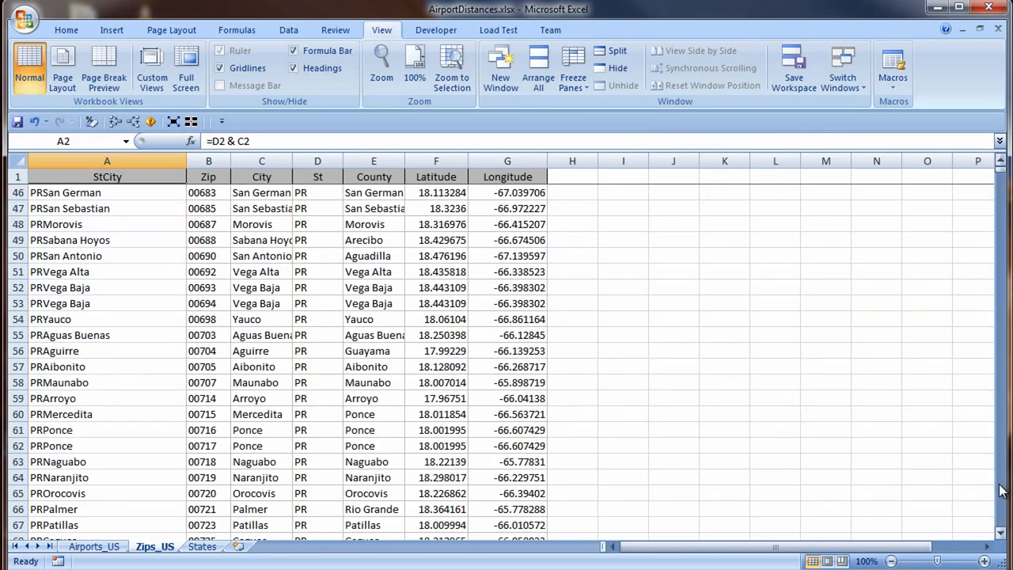
pyautogui.click(1001, 491)
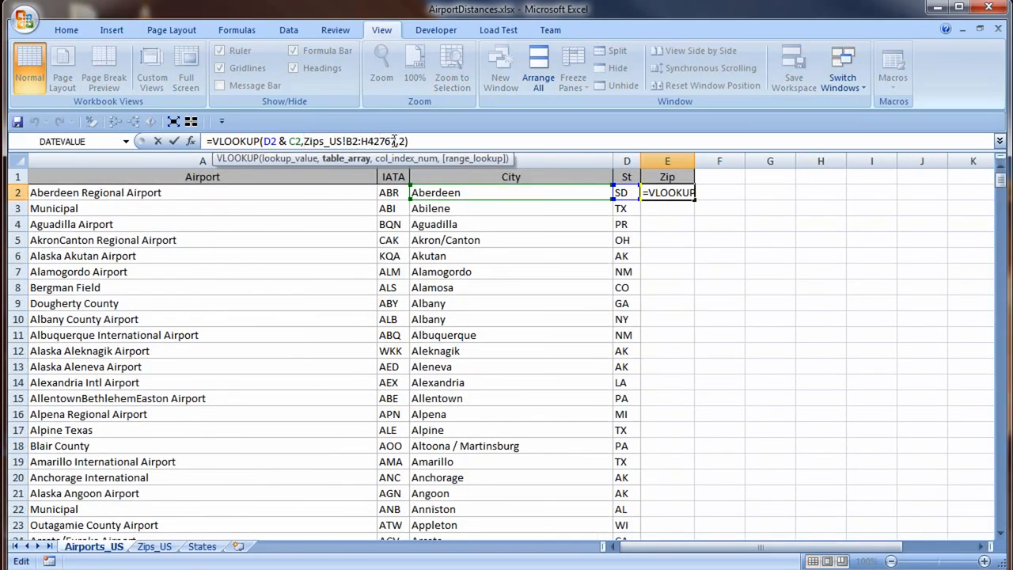
# Step: Make the table array reference absolute in the VLOOKUP formula in E2 of Airports_US, and review its lookup value and column index
pyautogui.moveTo(303, 141); pyautogui.dragTo(392, 141)
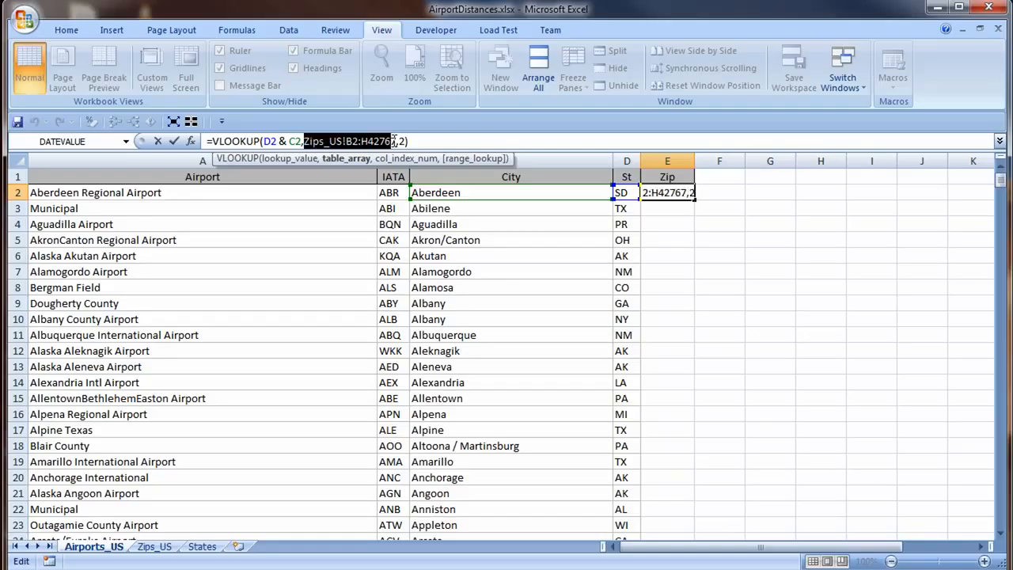
pyautogui.press('F4')
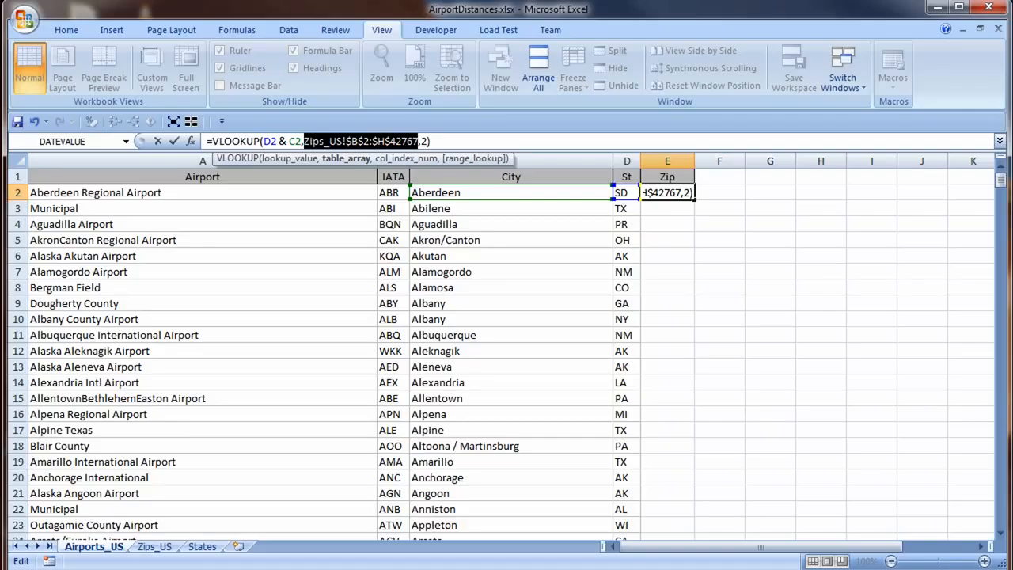
pyautogui.press('F4')
pyautogui.moveTo(264, 141); pyautogui.dragTo(303, 140)
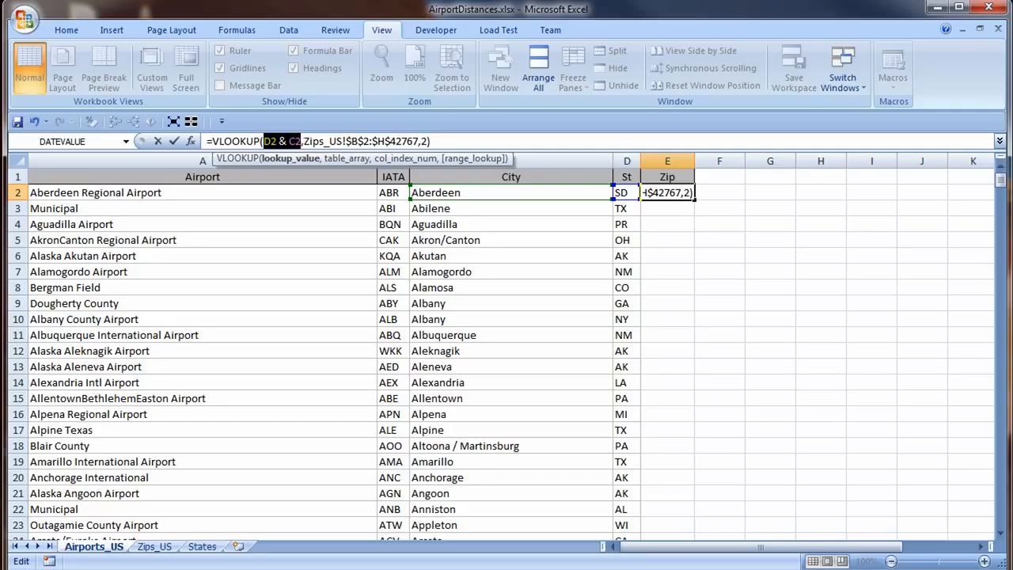
pyautogui.click(424, 140)
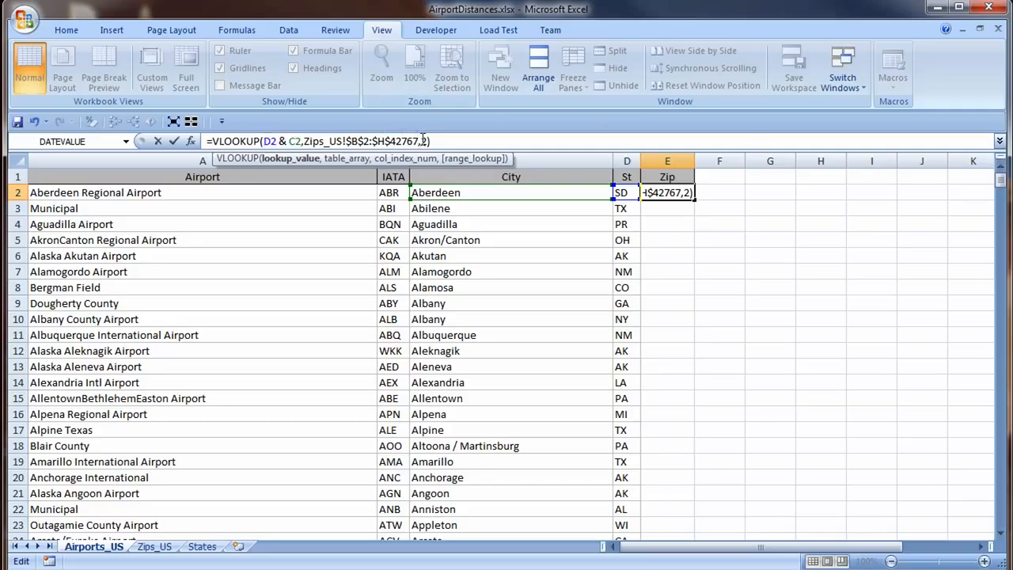
pyautogui.doubleClick(424, 140)
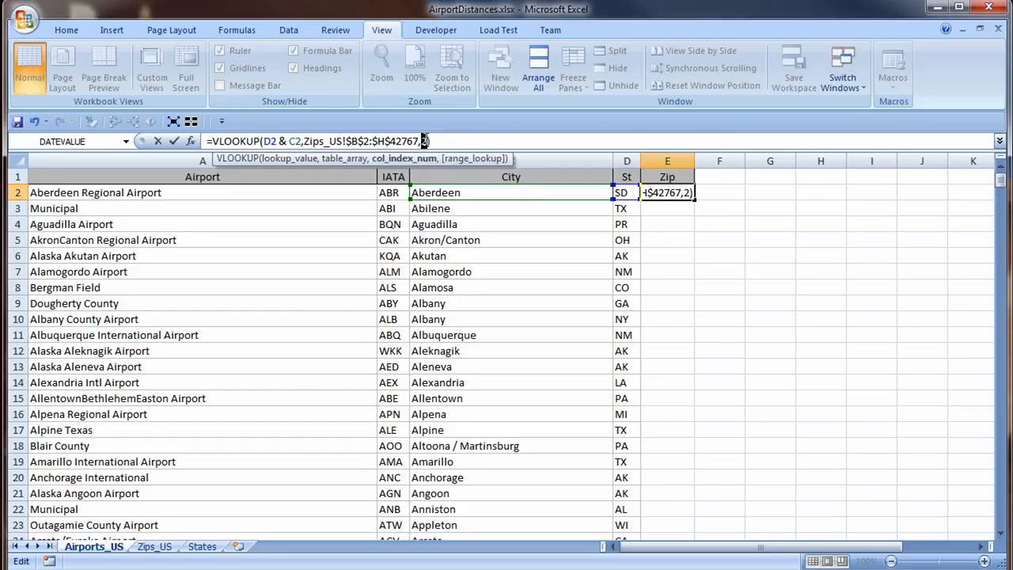
# Step: Change the table array in E2 to Zips_US!$A$2:$B$42767 and fill the formula down the Zip column
pyautogui.click(354, 140)
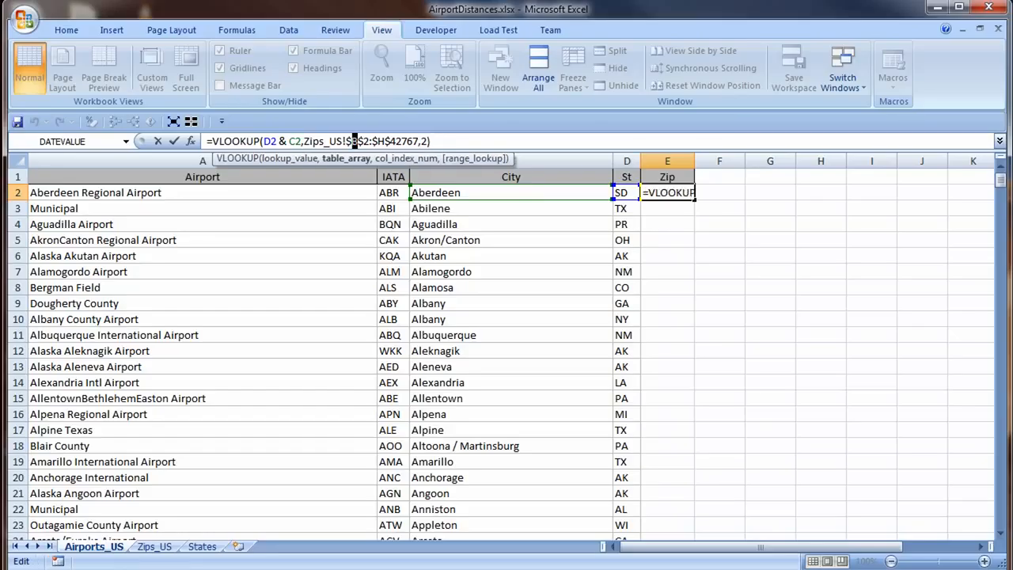
pyautogui.write('A')
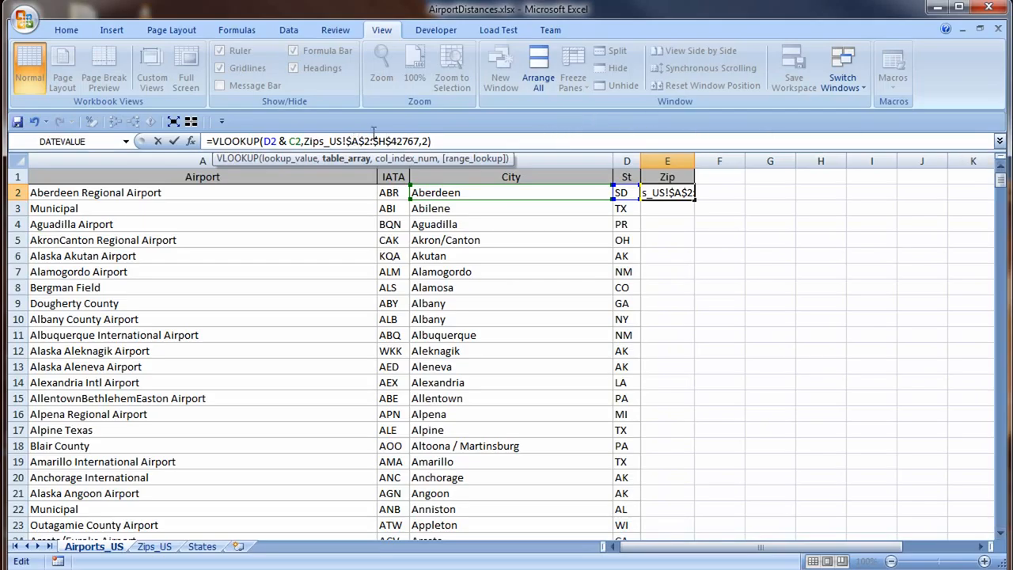
pyautogui.moveTo(377, 141); pyautogui.dragTo(385, 140)
pyautogui.write('B')
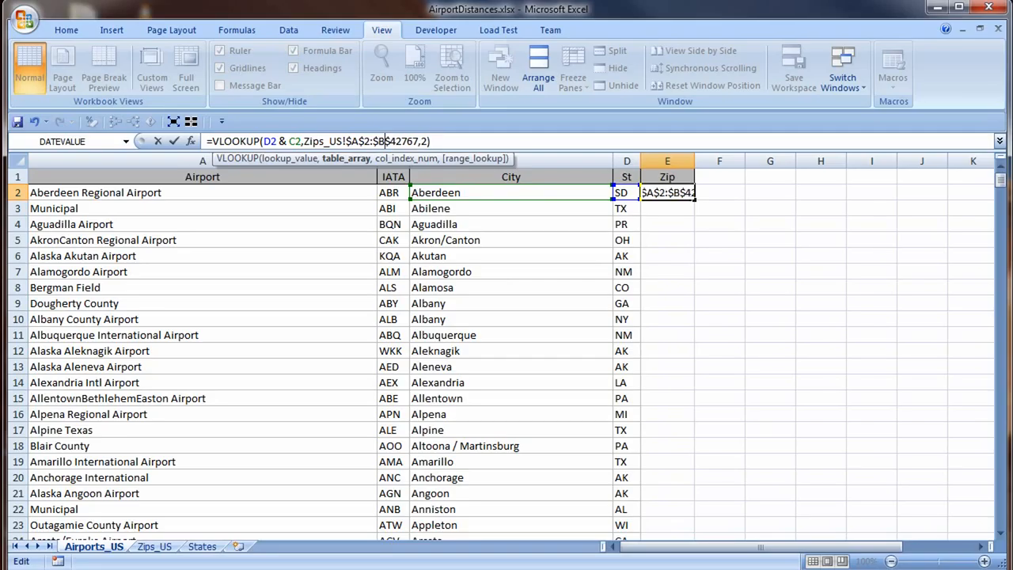
pyautogui.press('Return')
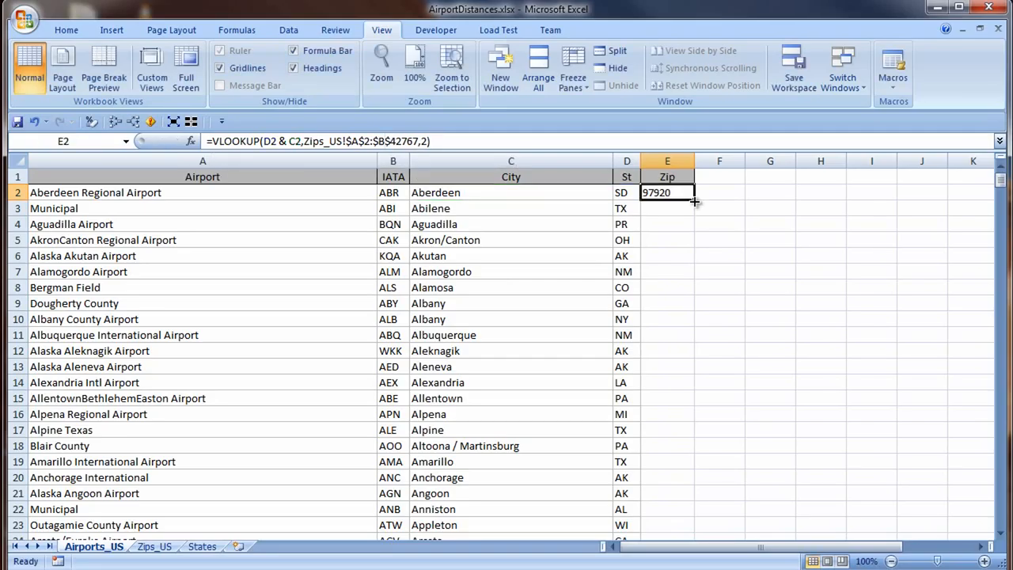
pyautogui.doubleClick(694, 199)
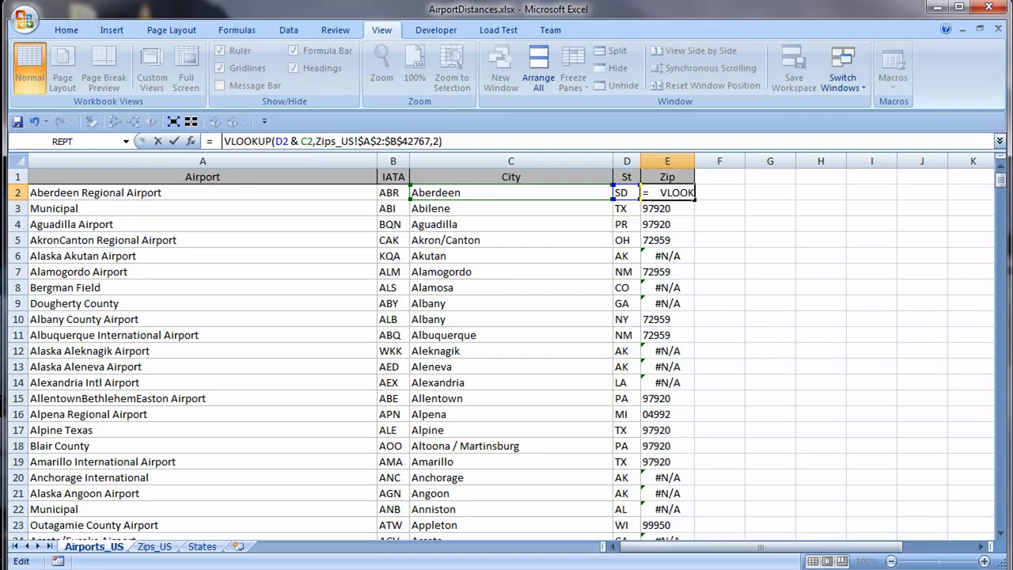
# Step: Wrap the VLOOKUP in E2 in IFERROR with "" as the error value, and fill it down the Zip column
pyautogui.write('if')
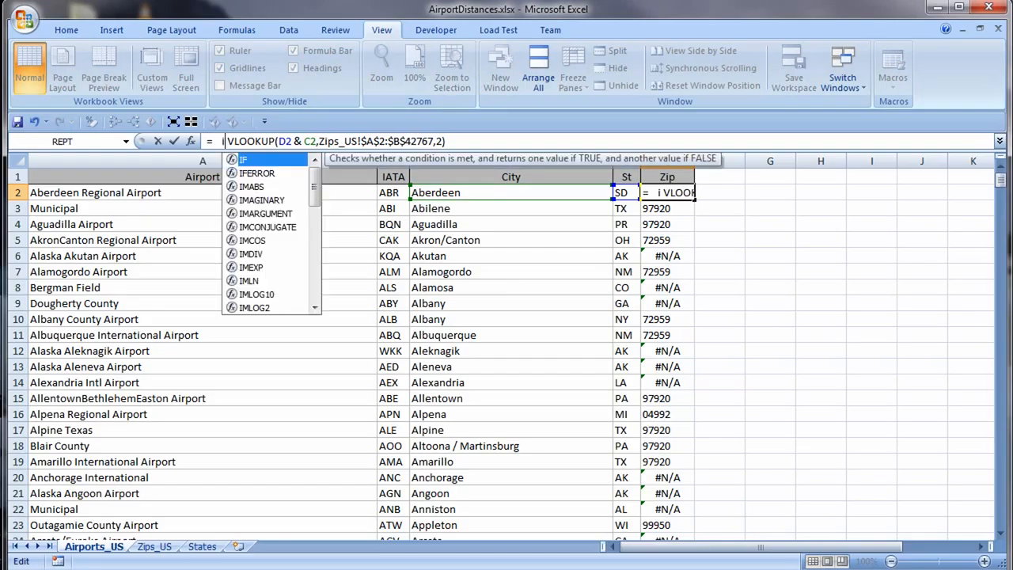
pyautogui.press('Down')
pyautogui.press('Tab')
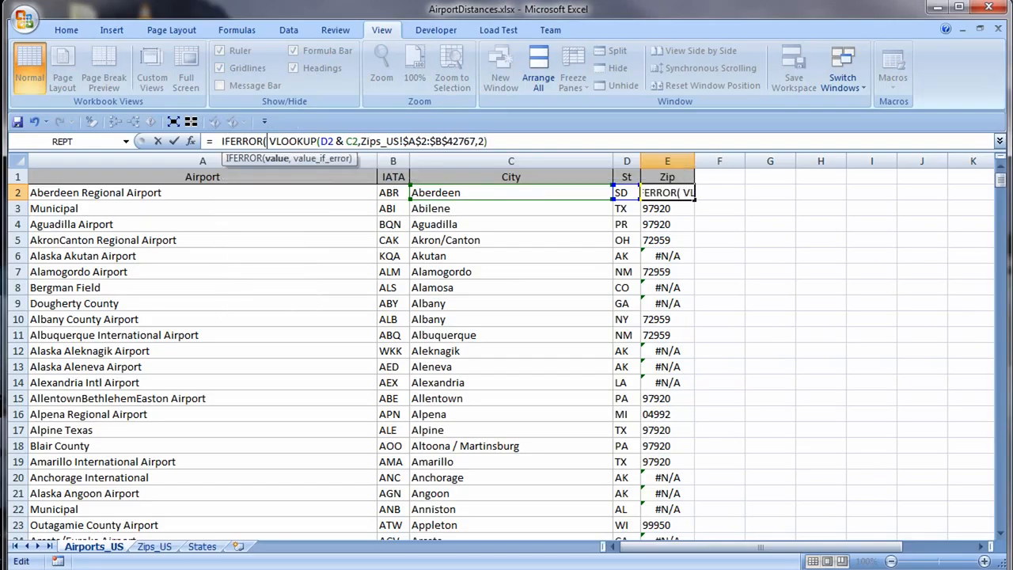
pyautogui.press('End')
pyautogui.write(',')
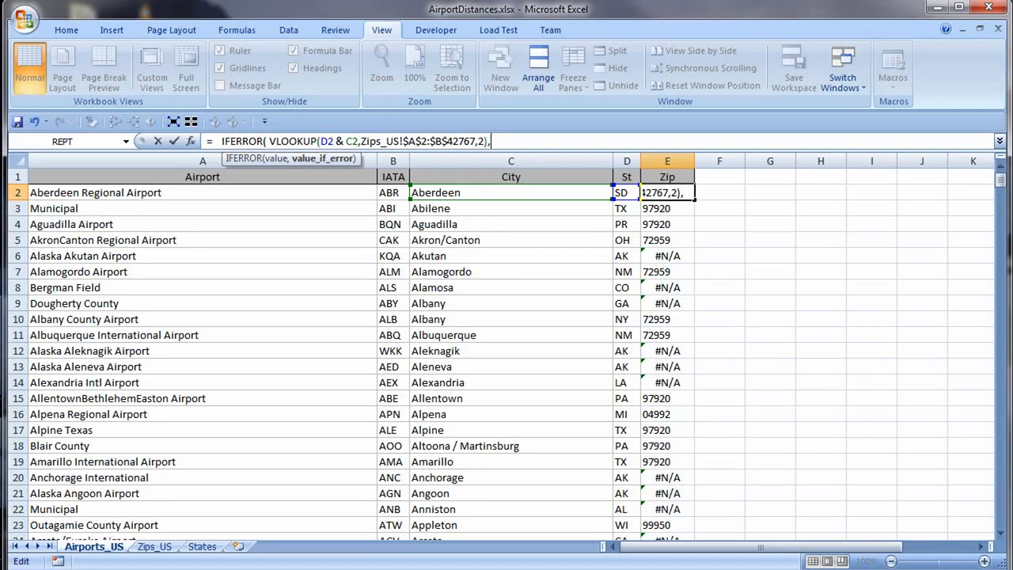
pyautogui.write('"")')
pyautogui.hotkey('ctrl', 'Return')
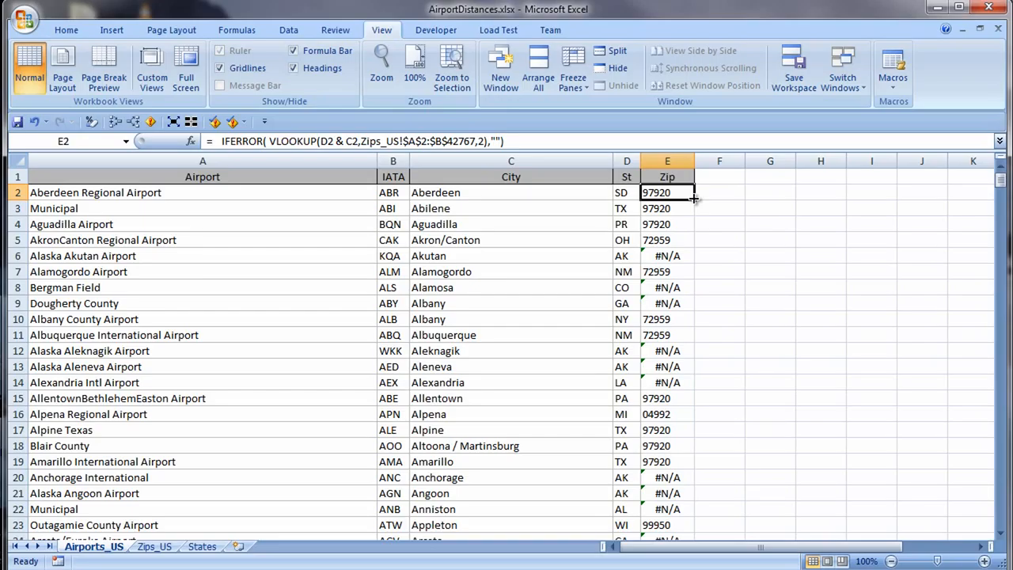
pyautogui.doubleClick(694, 199)
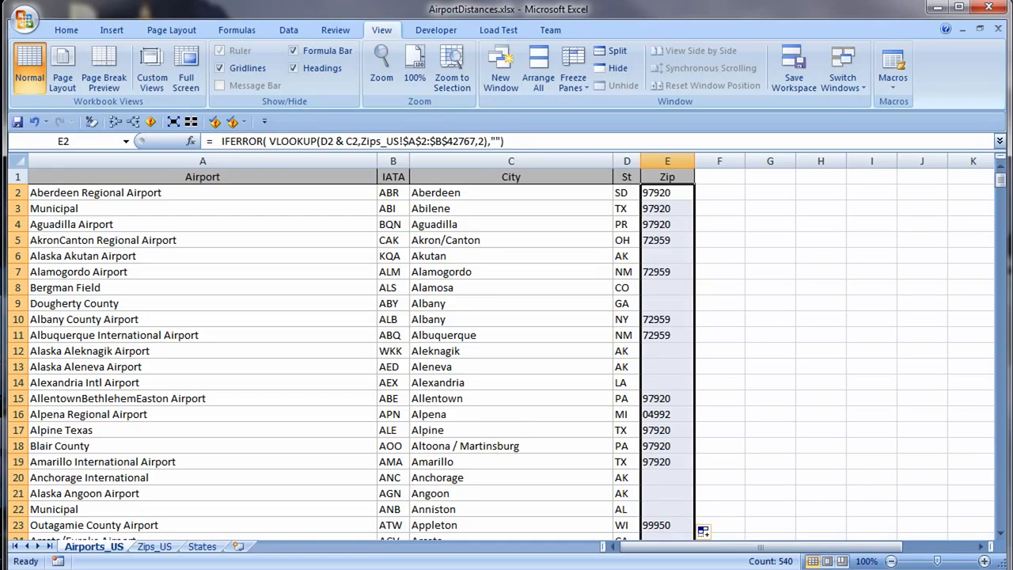
# Step: Copy the Latitude and Longitude headers from Zips_US and paste them at F1 on Airports_US
pyautogui.click(155, 545)
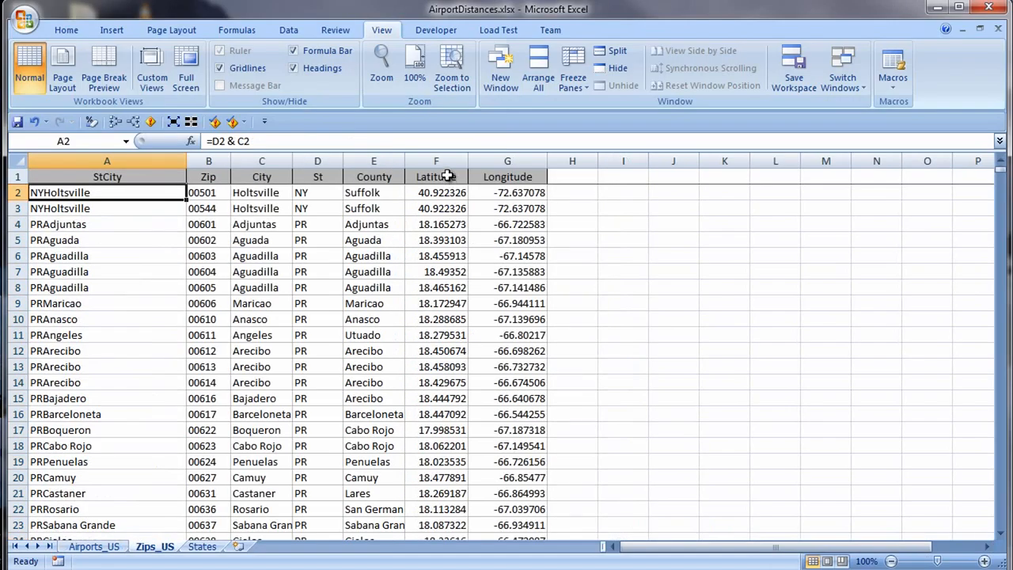
pyautogui.moveTo(442, 175); pyautogui.dragTo(493, 175)
pyautogui.rightClick(498, 179)
pyautogui.click(562, 201)
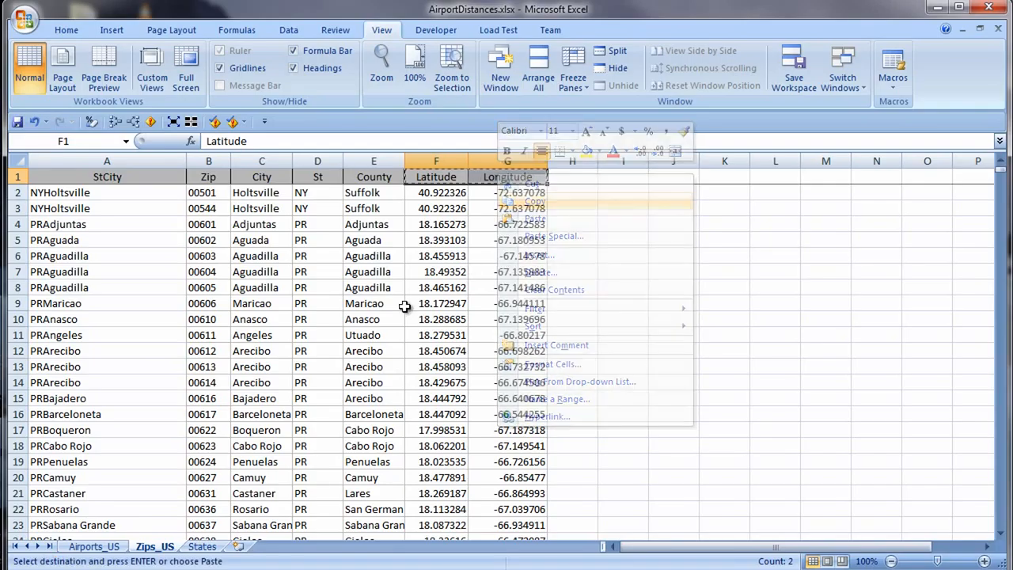
pyautogui.click(106, 545)
pyautogui.rightClick(720, 179)
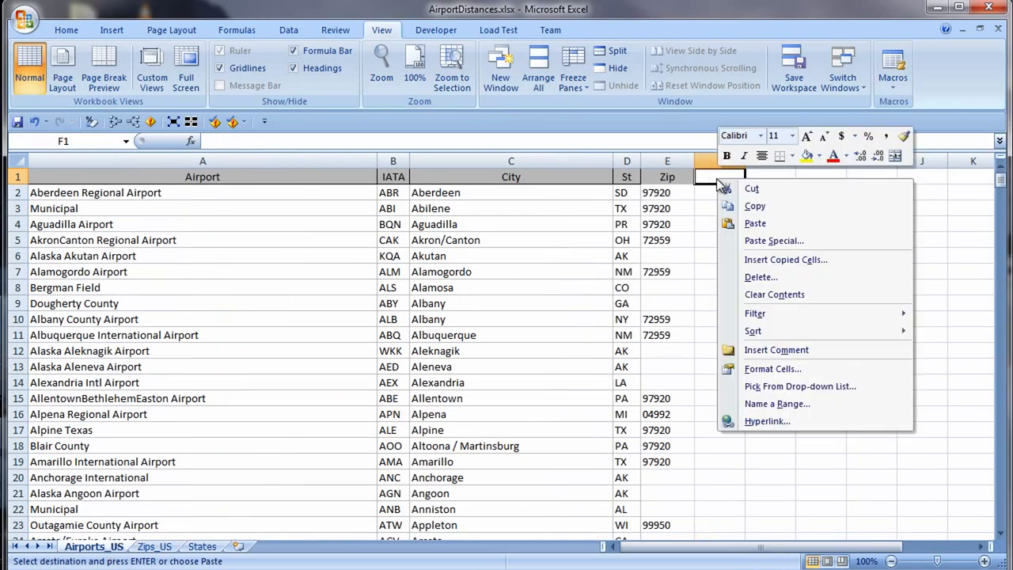
pyautogui.click(770, 222)
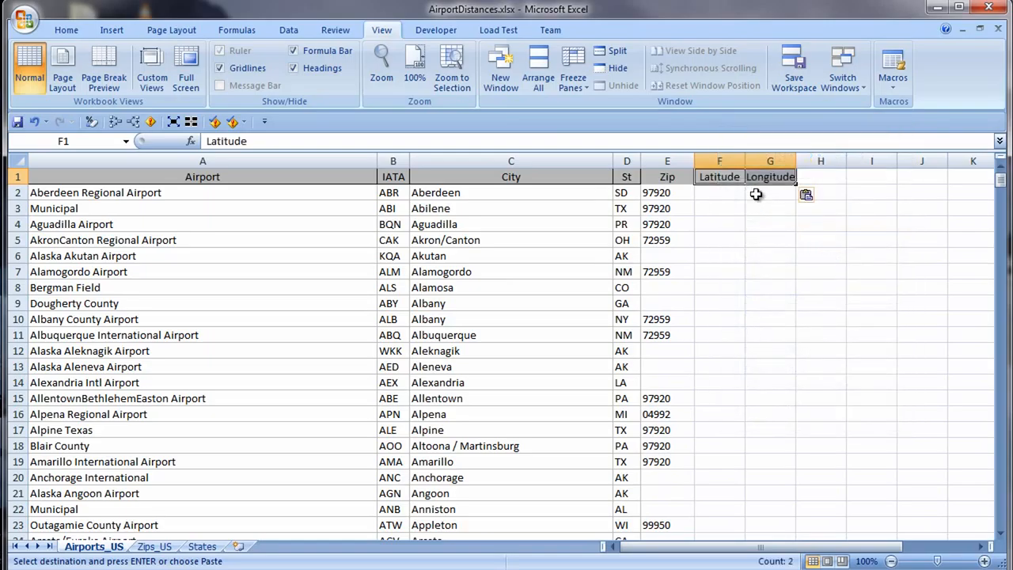
# Step: Copy the E2 formula into F2, with lookup value D2 & C2, table array Zips_US!$A$2:$F$42767 and column index 6
pyautogui.click(658, 194)
pyautogui.hotkey('ctrl', 'c')
pyautogui.click(718, 193)
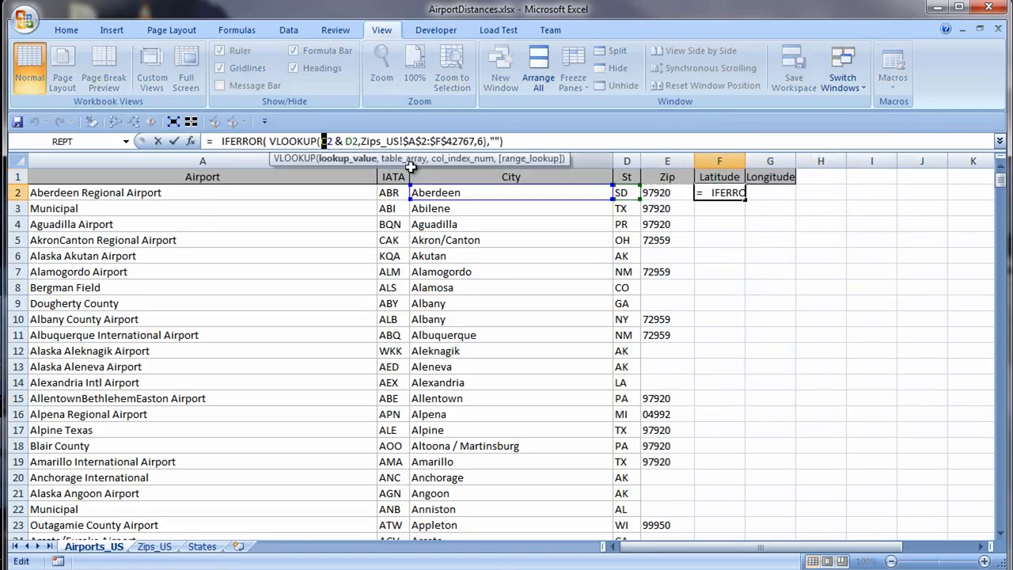
pyautogui.write('d')
pyautogui.click(350, 141)
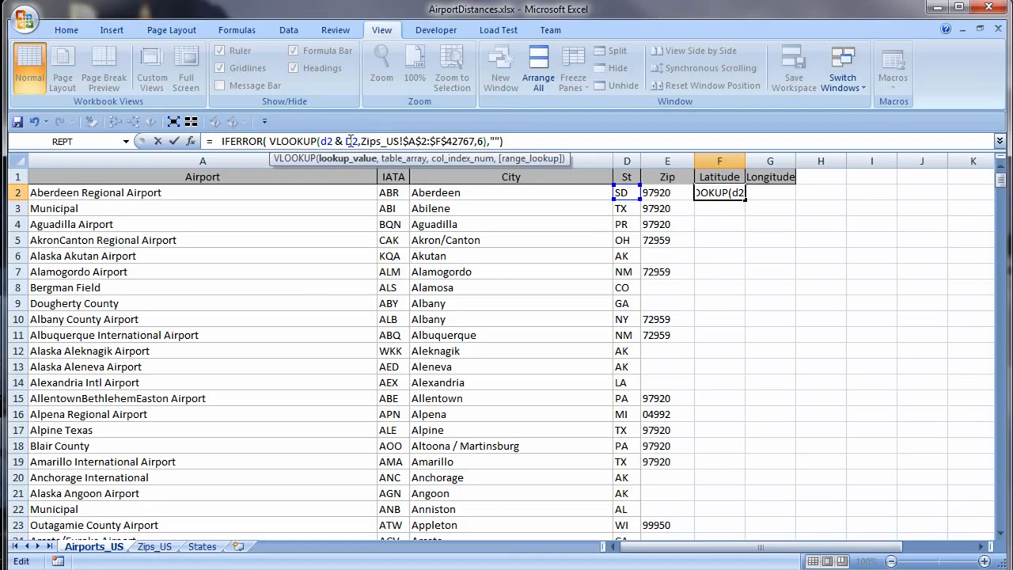
pyautogui.moveTo(346, 140); pyautogui.dragTo(353, 140)
pyautogui.write('c')
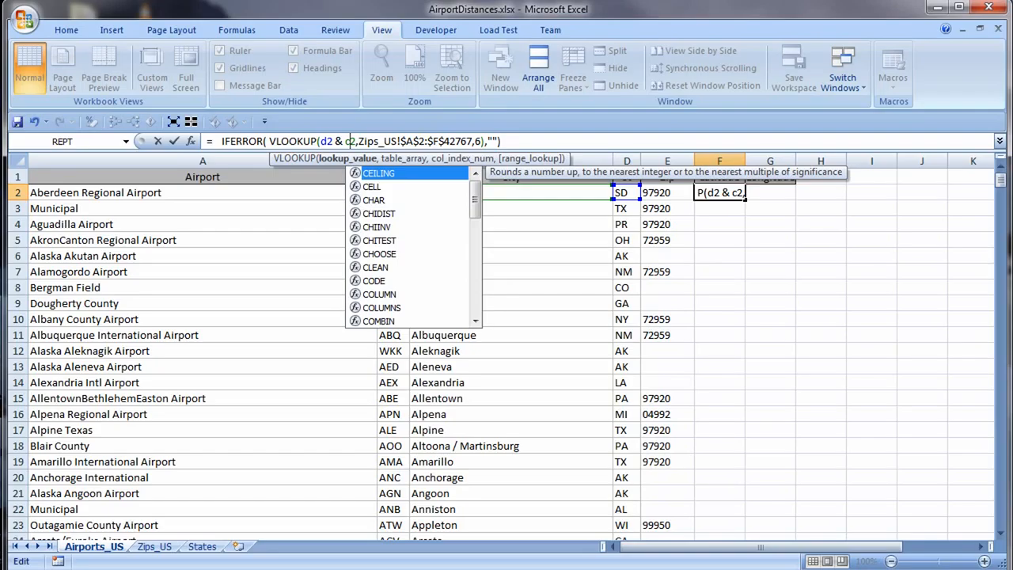
pyautogui.press('Return')
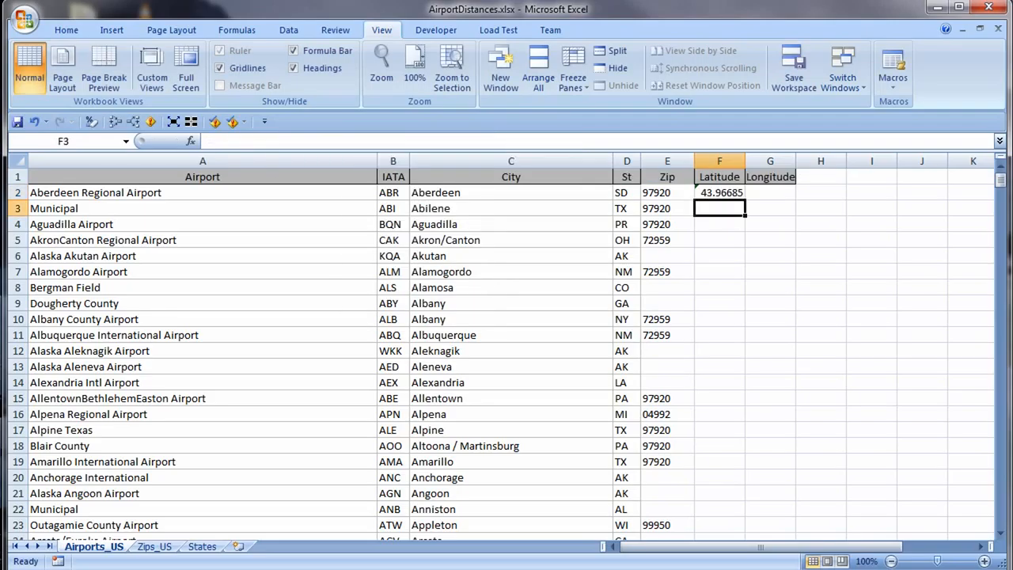
# Step: Copy the F2 formula into G2 and change its table array to Zips_US!$A$2:$G$42767 and its column index to 7
pyautogui.press('Up')
pyautogui.hotkey('ctrl', 'c')
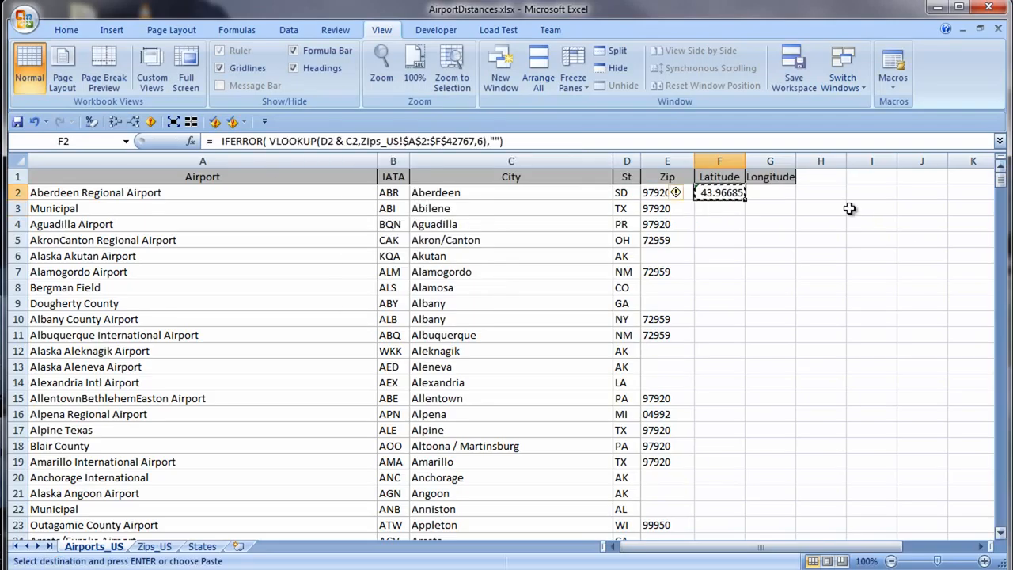
pyautogui.click(788, 193)
pyautogui.hotkey('ctrl', 'v')
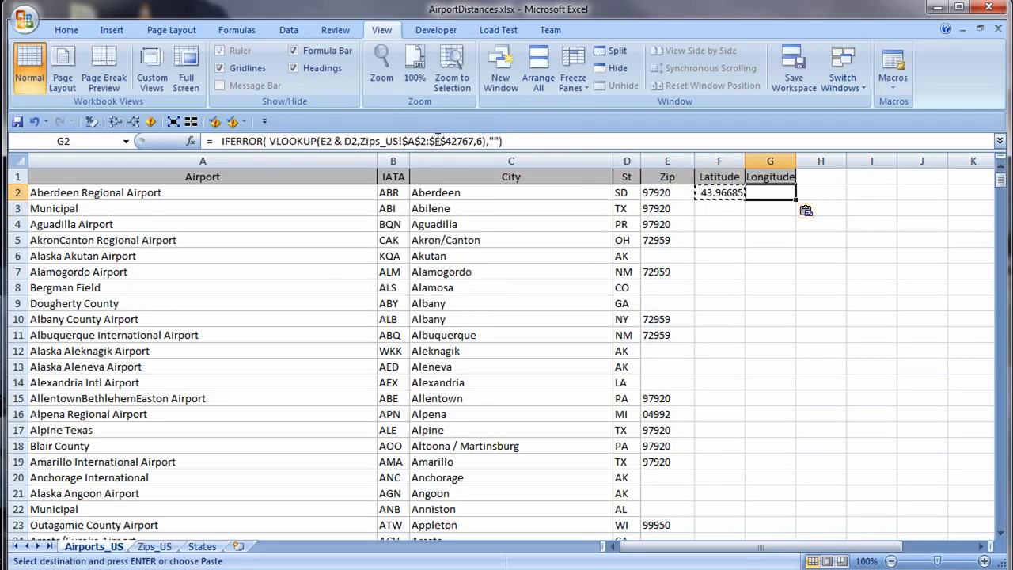
pyautogui.click(437, 140)
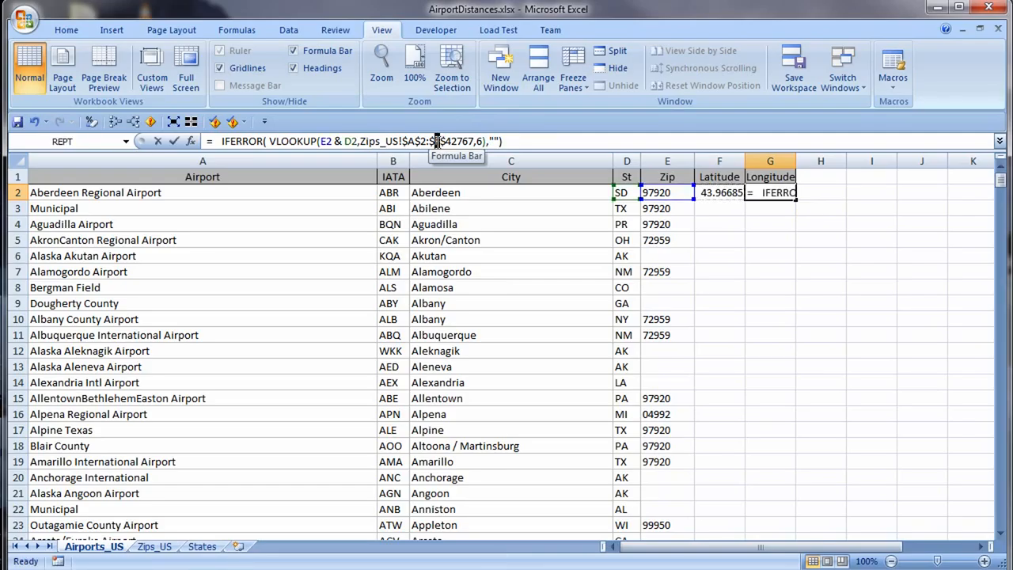
pyautogui.write('G')
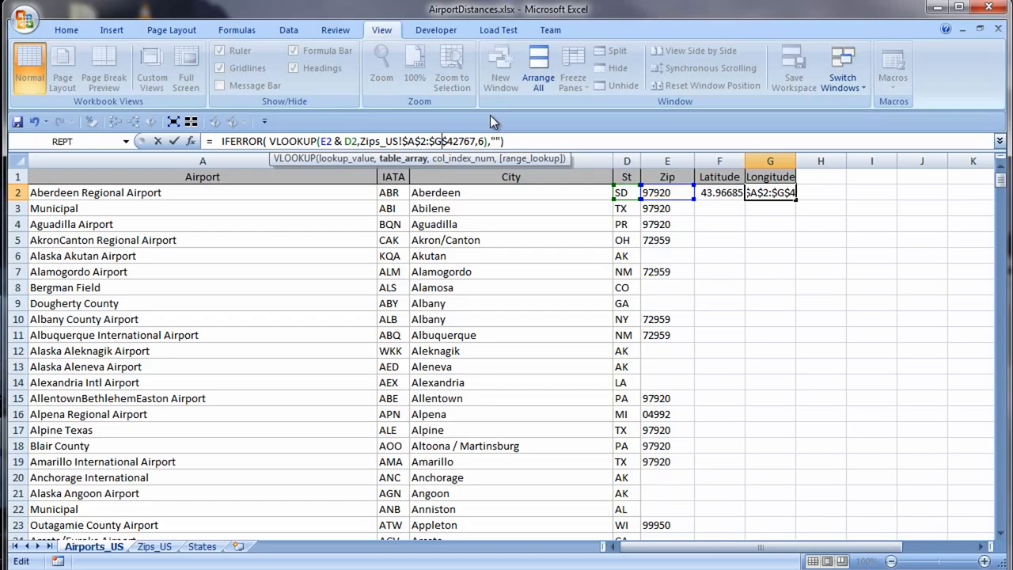
pyautogui.doubleClick(481, 141)
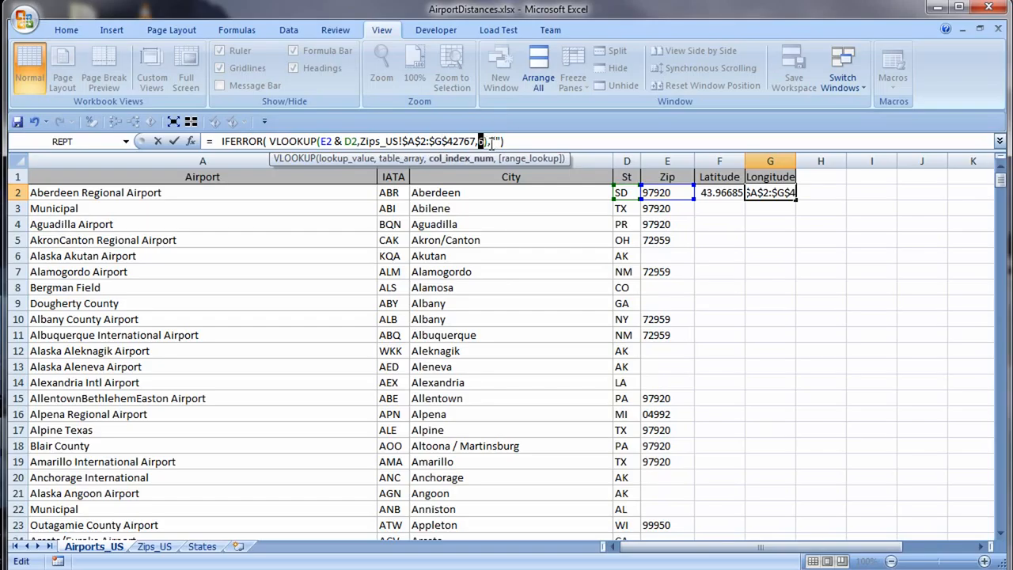
pyautogui.write('7)')
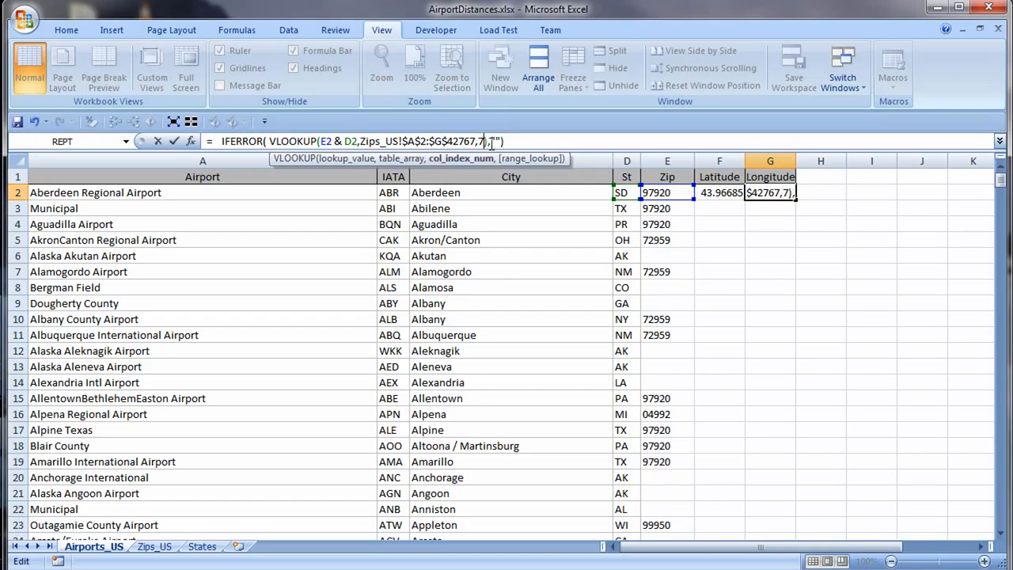
# Step: Set the lookup value in G2 to D2 & C2, and fill F2:G2 down the Latitude and Longitude columns
pyautogui.click(322, 141)
pyautogui.doubleClick(321, 141)
pyautogui.write('d2')
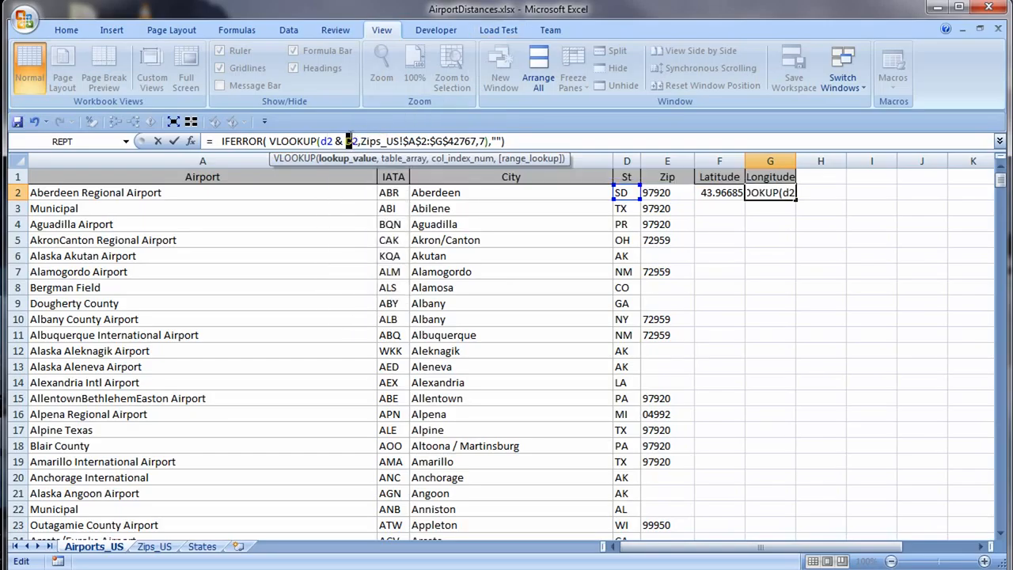
pyautogui.write('c')
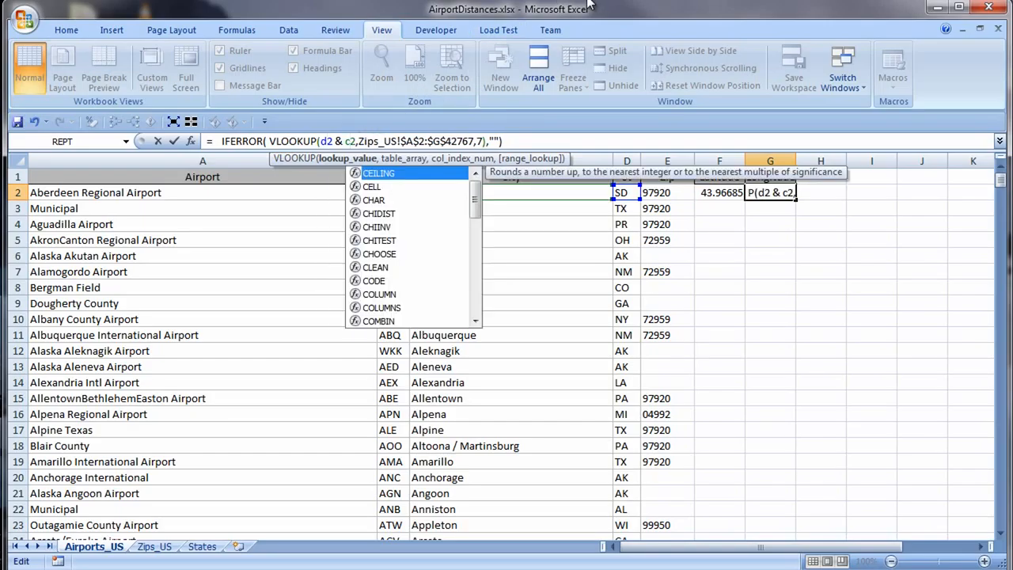
pyautogui.click(743, 192)
pyautogui.moveTo(744, 192); pyautogui.dragTo(772, 192)
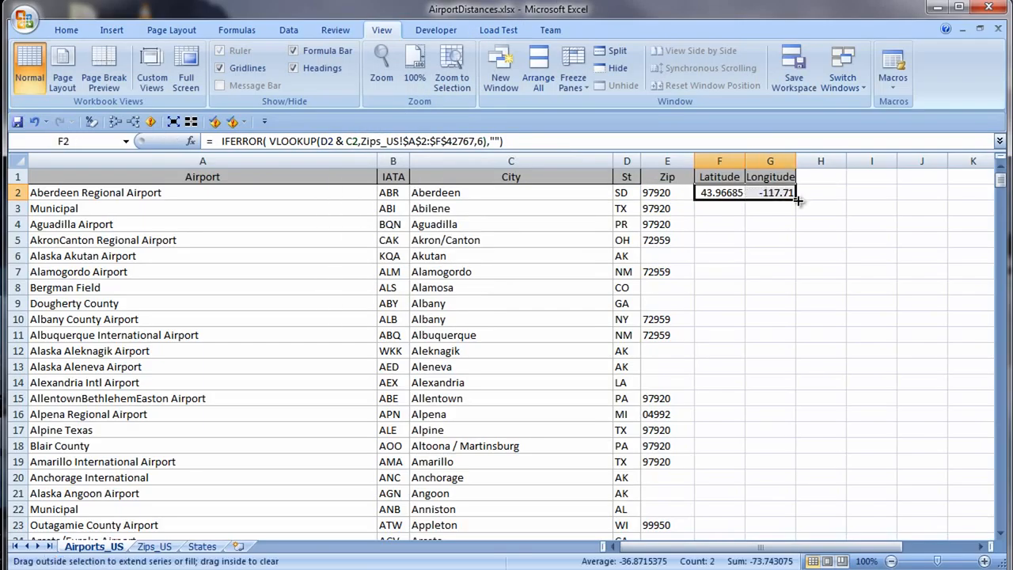
pyautogui.doubleClick(796, 201)
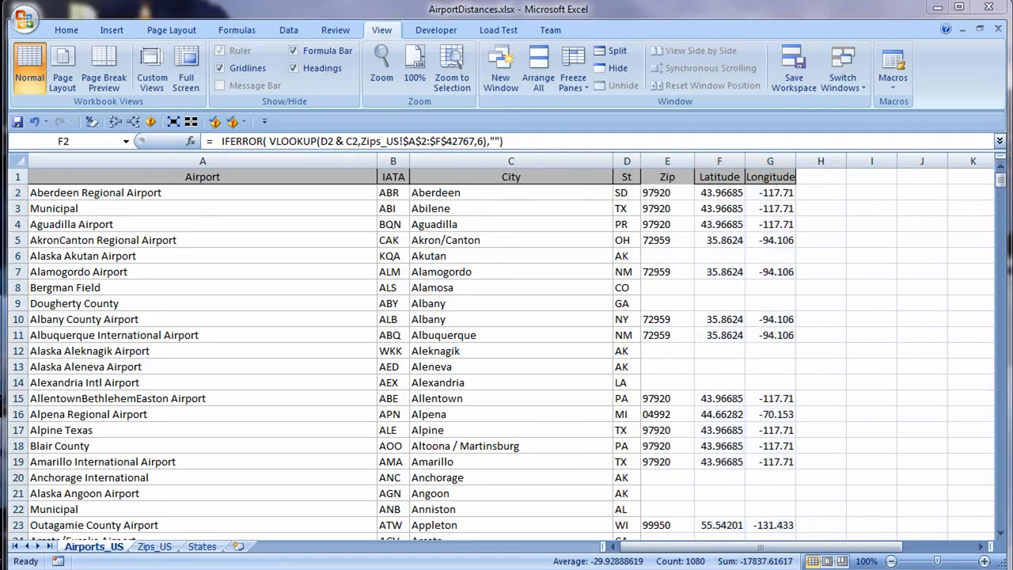
# Step: Turn on filtering for the Airports_US table and filter the St column to show only NY
pyautogui.click(510, 176)
pyautogui.click(288, 31)
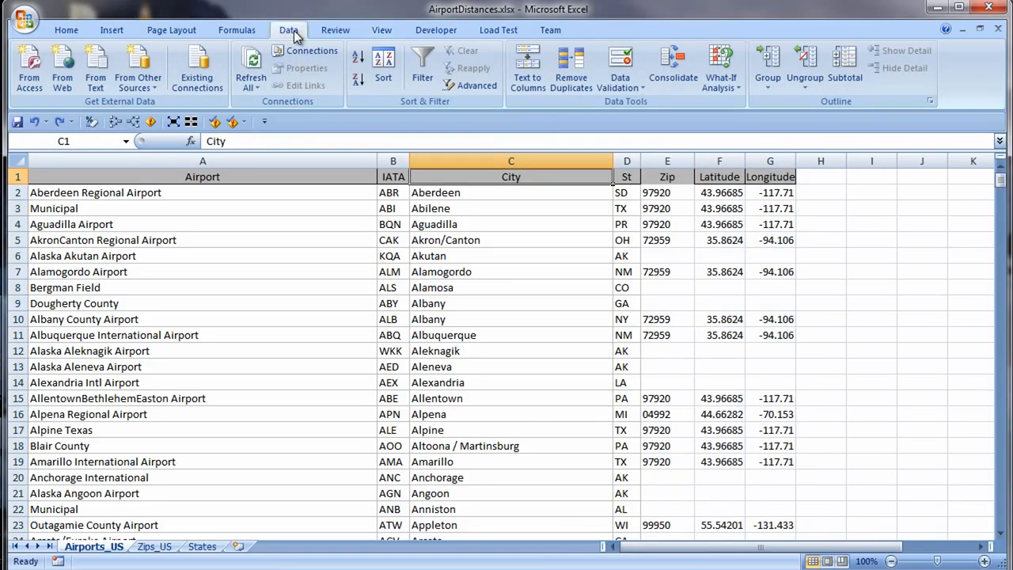
pyautogui.click(428, 69)
pyautogui.click(633, 177)
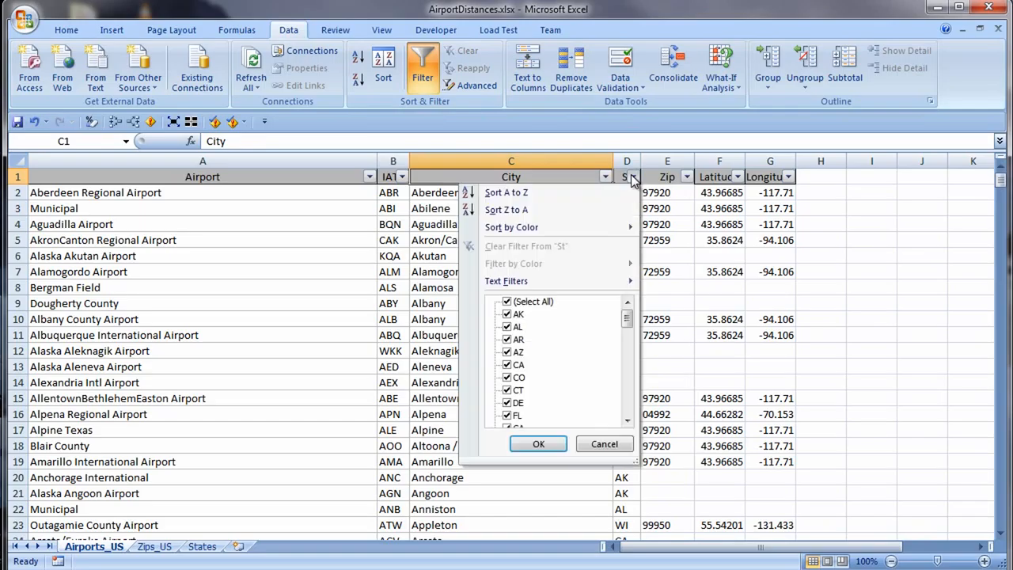
pyautogui.click(508, 302)
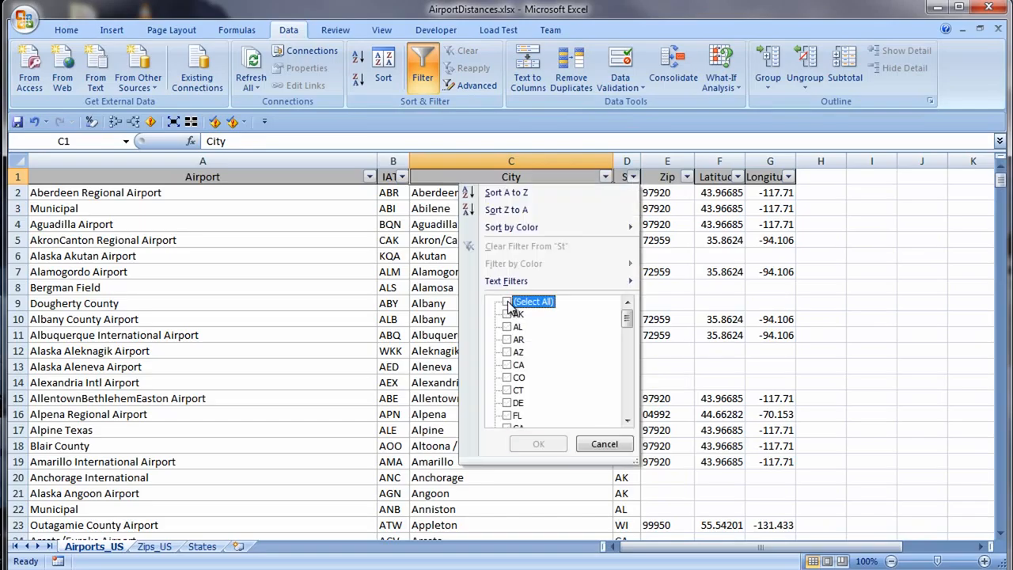
pyautogui.scroll(-6, 631, 406)
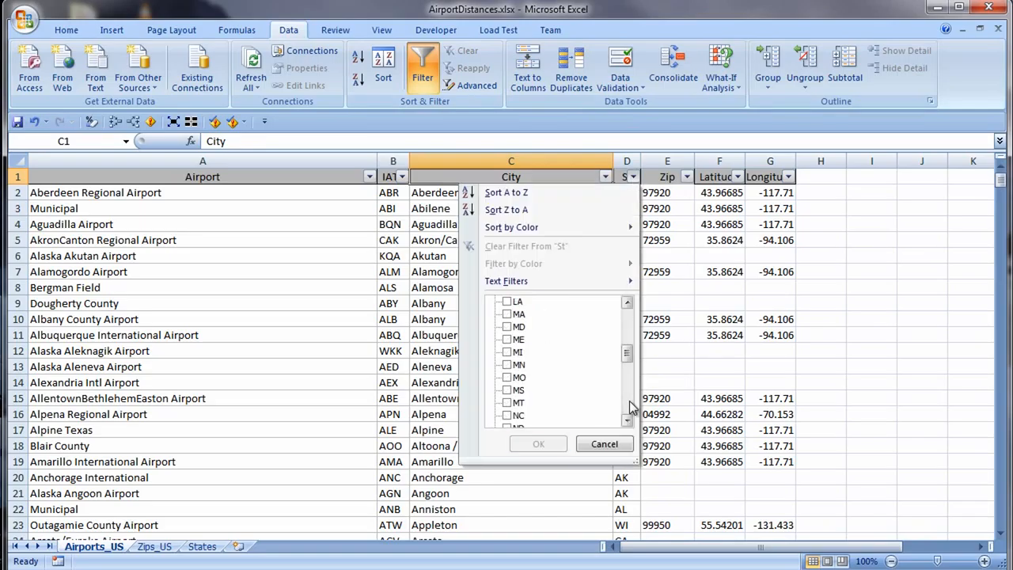
pyautogui.scroll(-3, 615, 409)
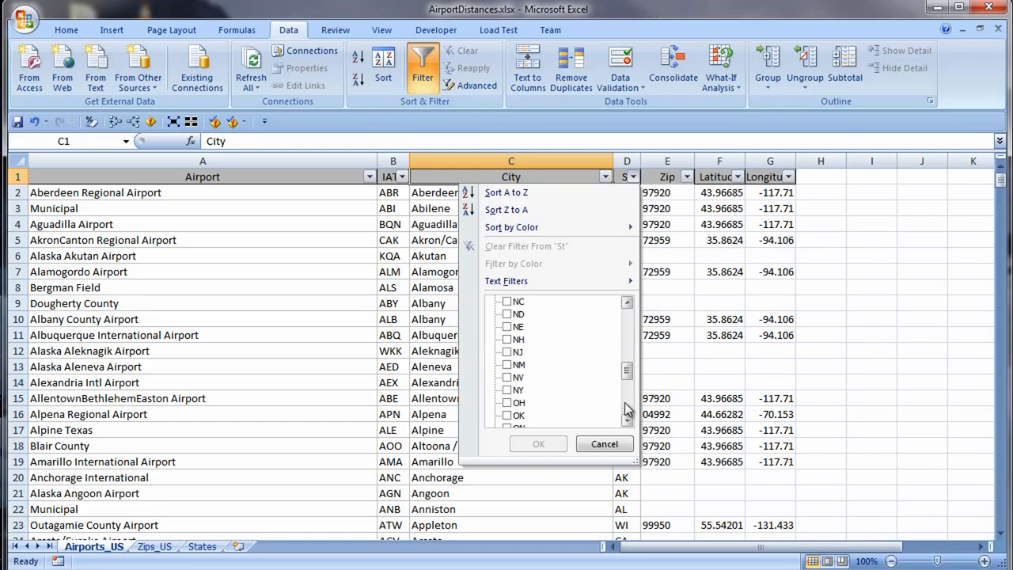
pyautogui.click(506, 390)
pyautogui.click(536, 444)
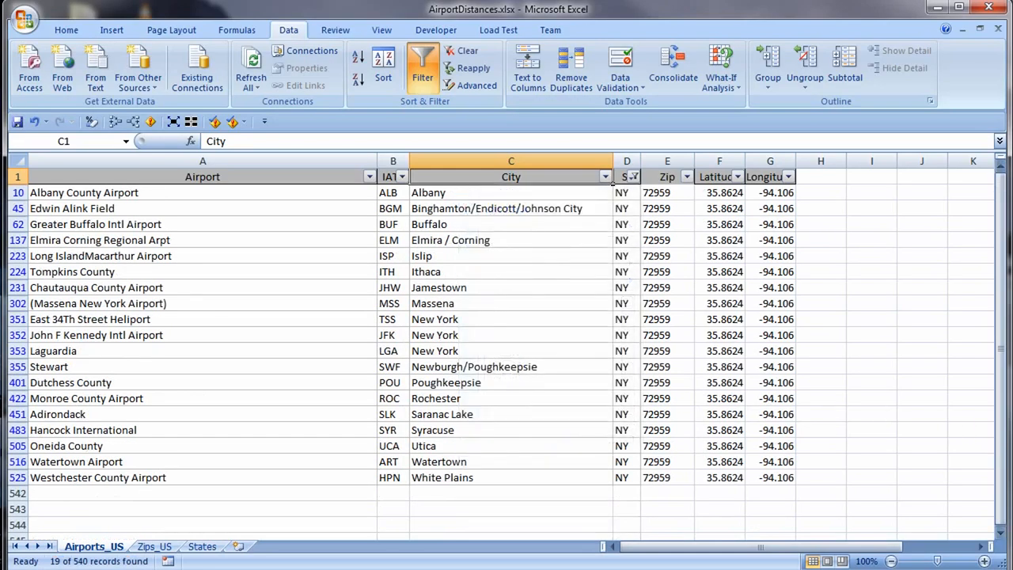
# Step: Insert a new worksheet before Airports_US and rename it Distances
pyautogui.rightClick(97, 551)
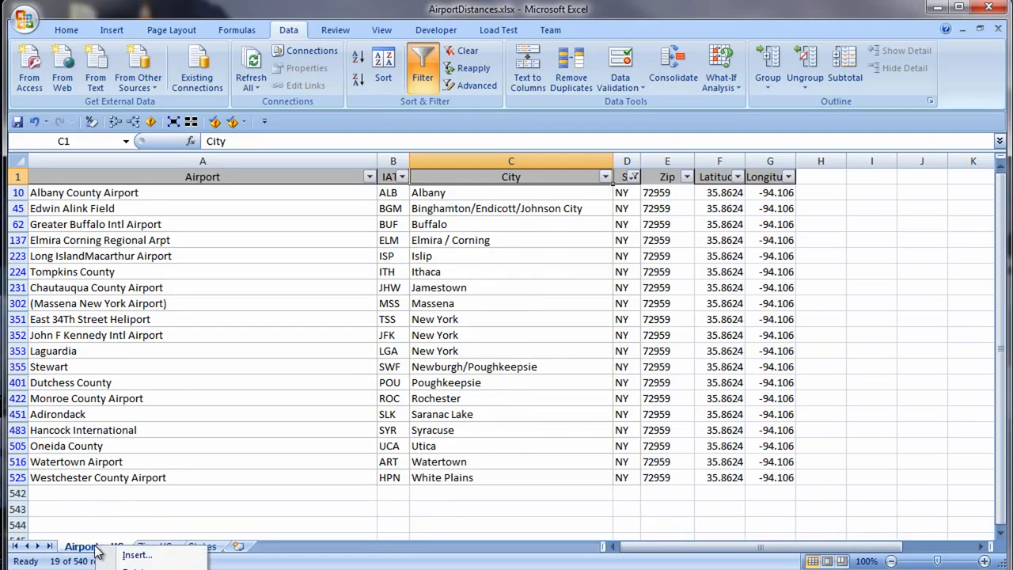
pyautogui.click(137, 555)
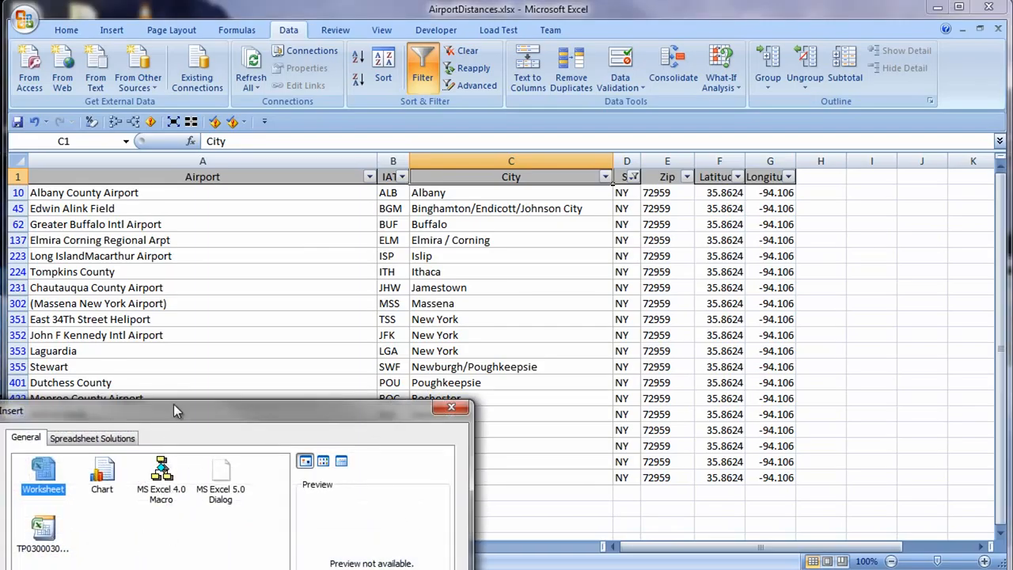
pyautogui.moveTo(173, 404); pyautogui.dragTo(327, 126)
pyautogui.click(505, 396)
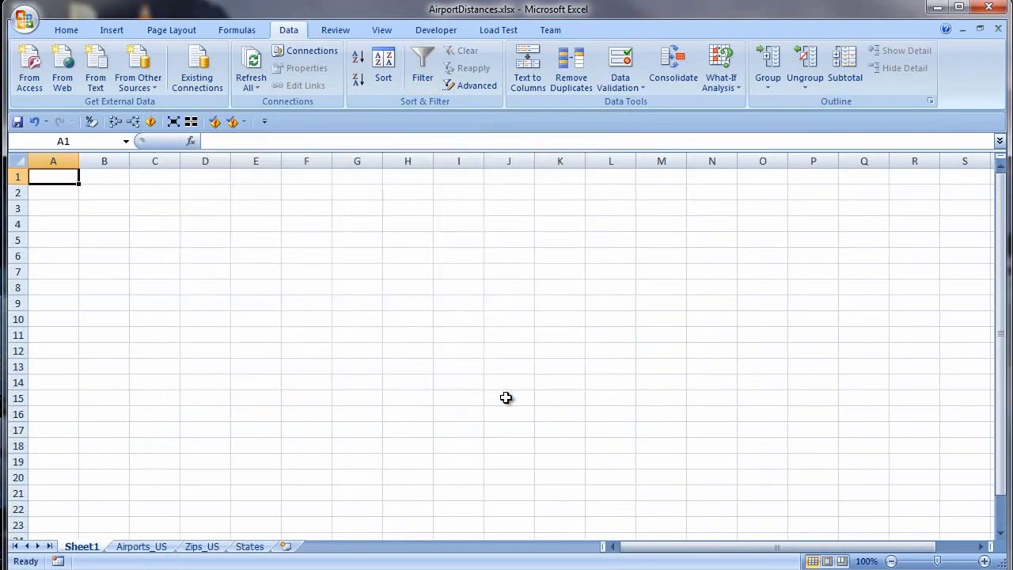
pyautogui.doubleClick(82, 546)
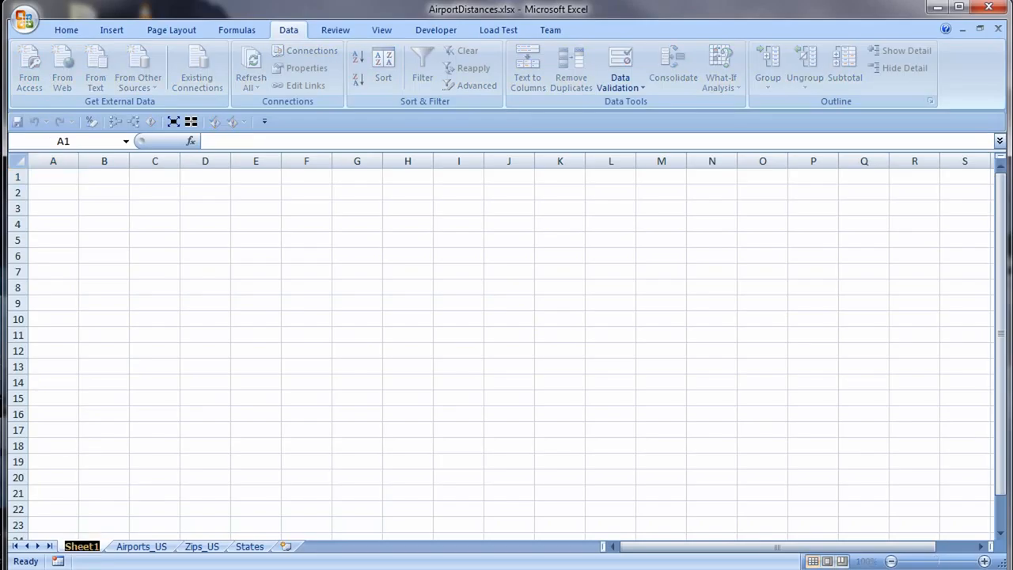
pyautogui.write('Distances')
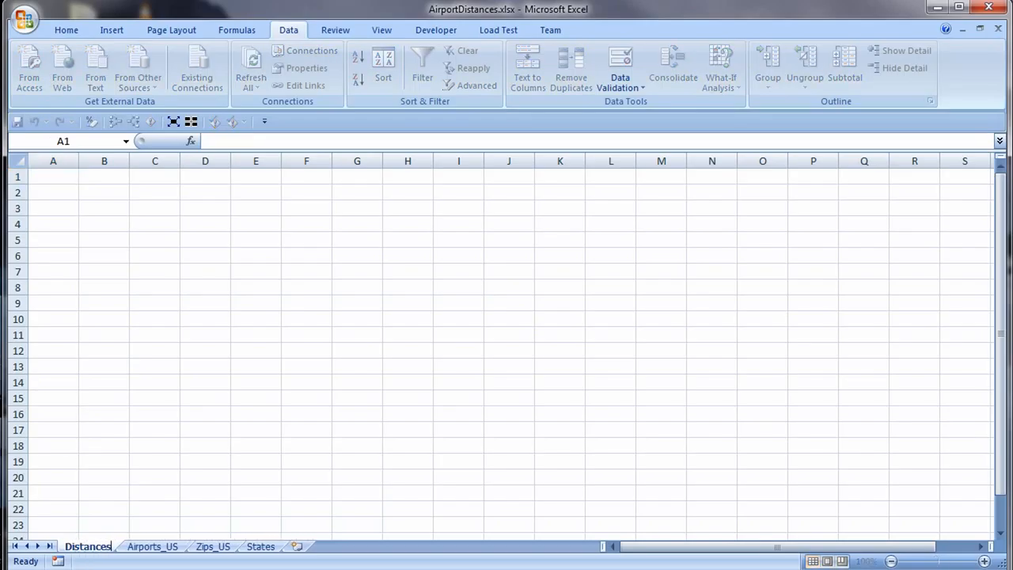
pyautogui.press('Return')
# Step: Copy the filtered NY airports' IATA codes, ALB through HPN, from Airports_US and paste them at A2 on Distances
pyautogui.moveTo(395, 193); pyautogui.dragTo(406, 478)
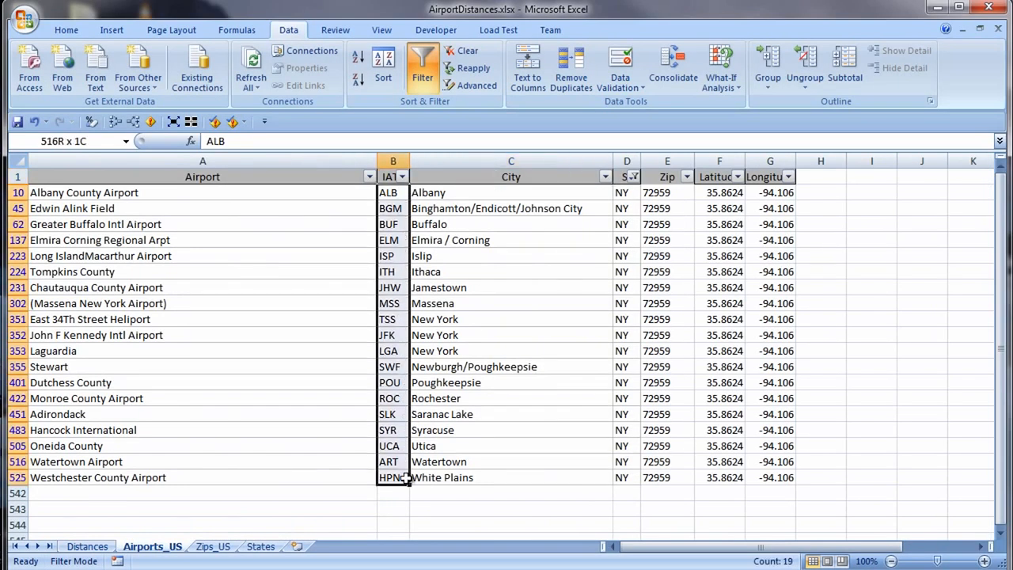
pyautogui.rightClick(384, 403)
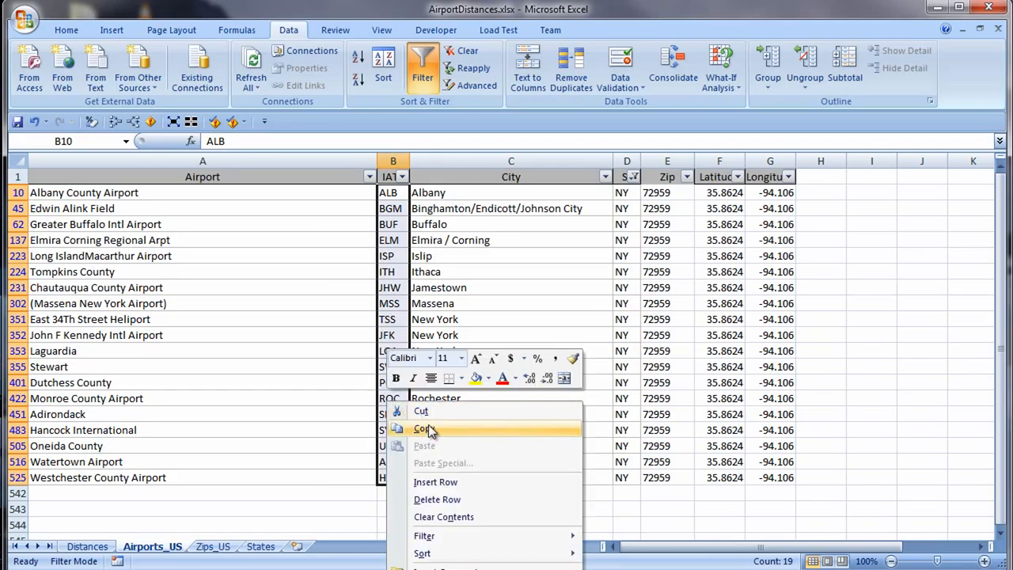
pyautogui.click(424, 428)
pyautogui.click(87, 546)
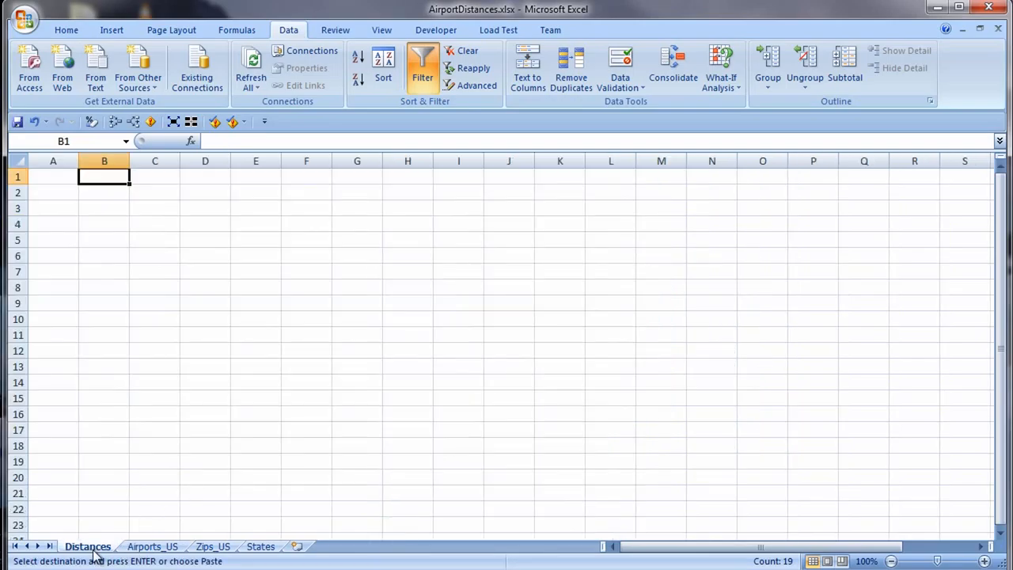
pyautogui.click(50, 198)
pyautogui.rightClick(49, 196)
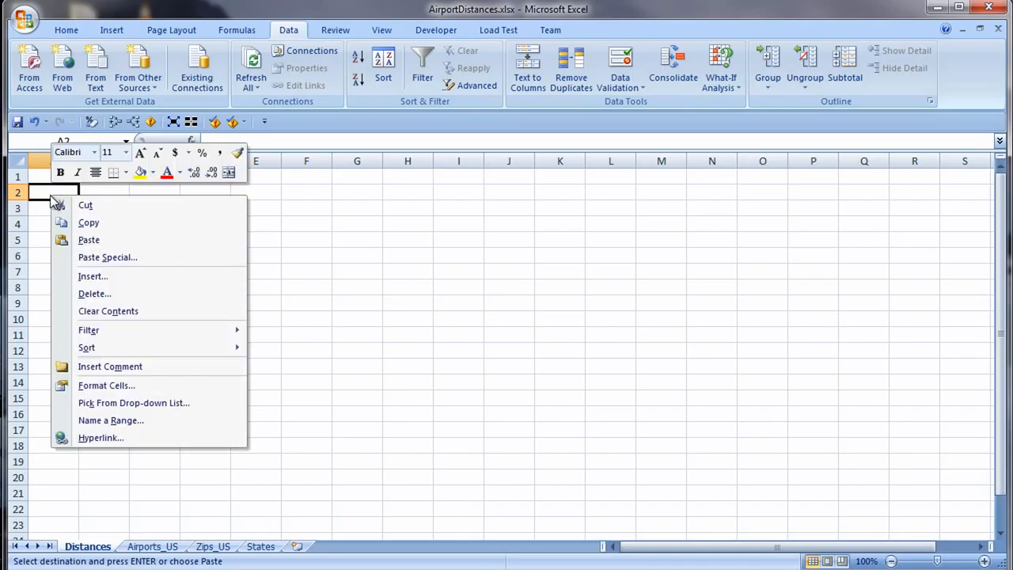
pyautogui.click(84, 239)
# Step: Paste the copied IATA codes transposed across row 1 of Distances, starting at B1
pyautogui.rightClick(98, 181)
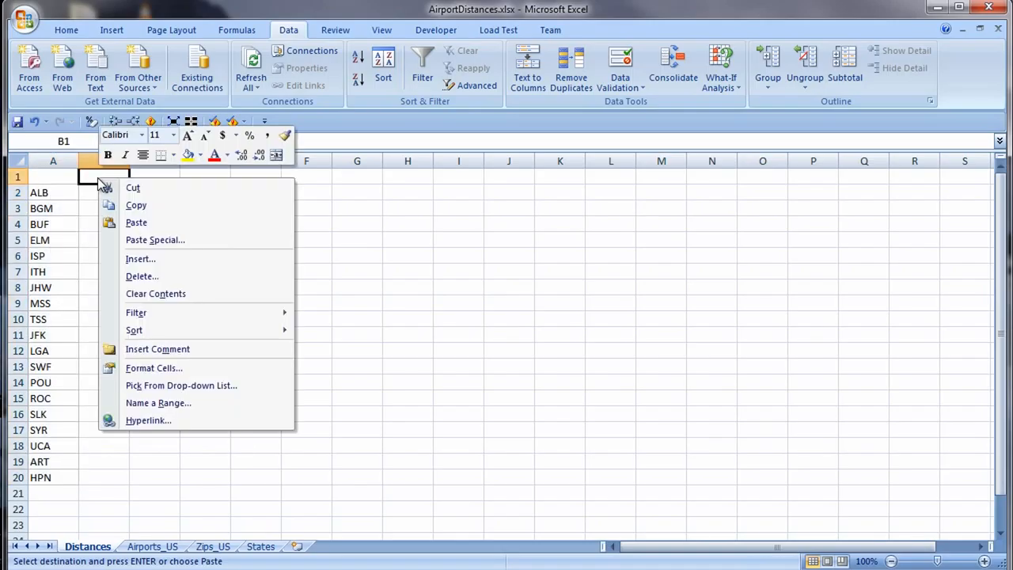
pyautogui.click(167, 239)
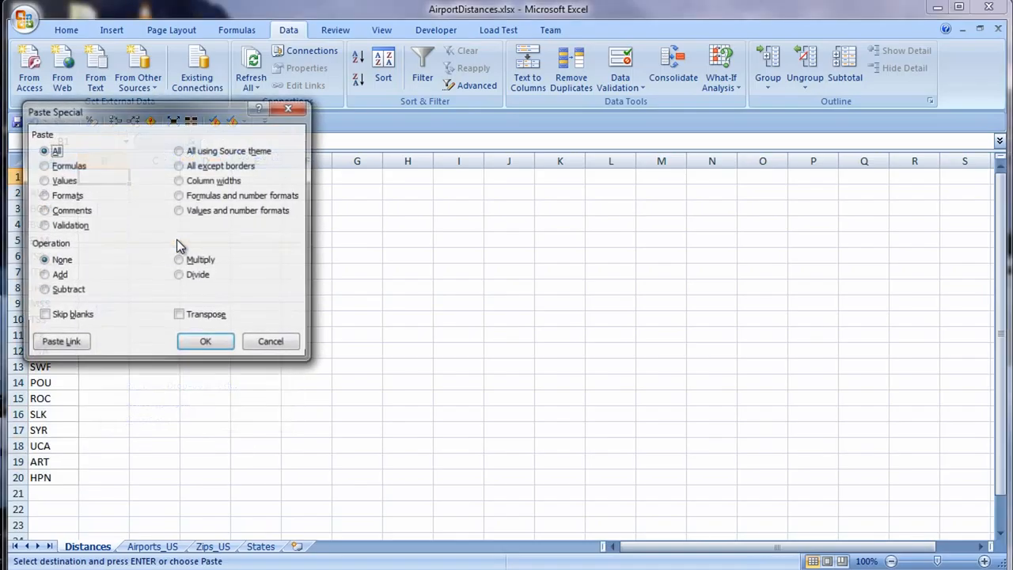
pyautogui.click(179, 315)
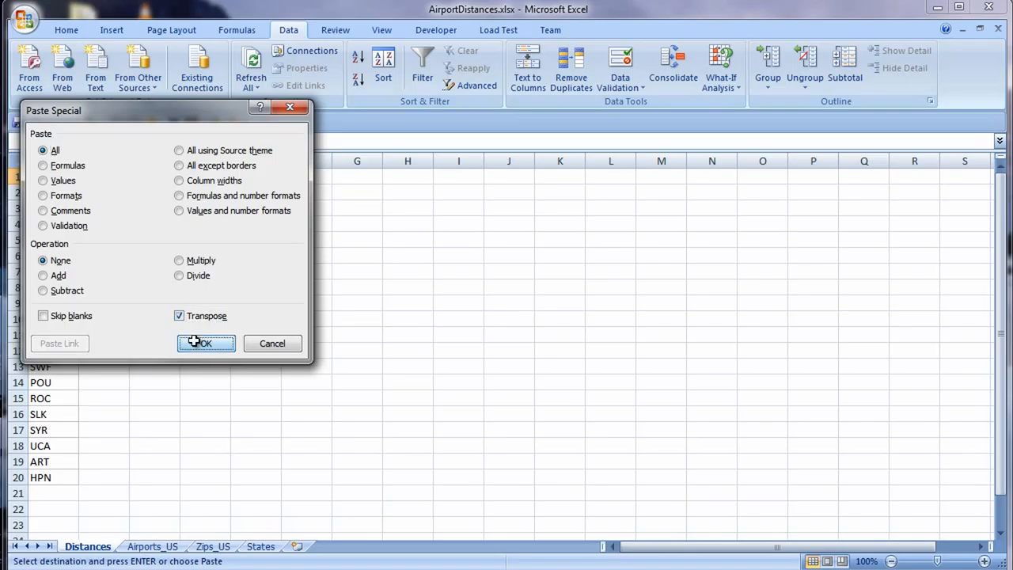
pyautogui.click(202, 343)
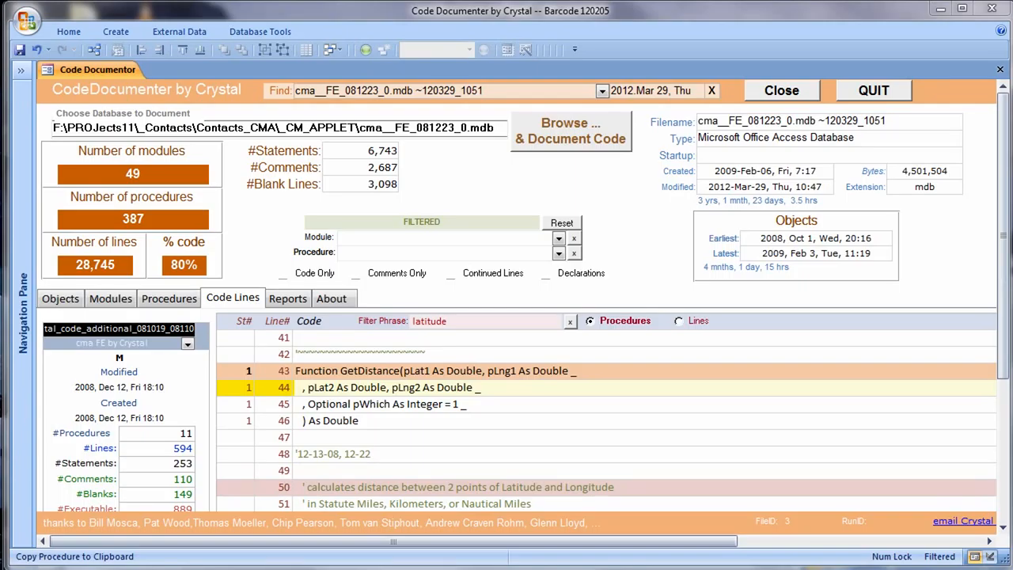
# Step: Switch to the Code Documenter database and copy the GetDistance procedure to the clipboard
pyautogui.click(468, 433)
pyautogui.moveTo(1003, 359); pyautogui.dragTo(1003, 500)
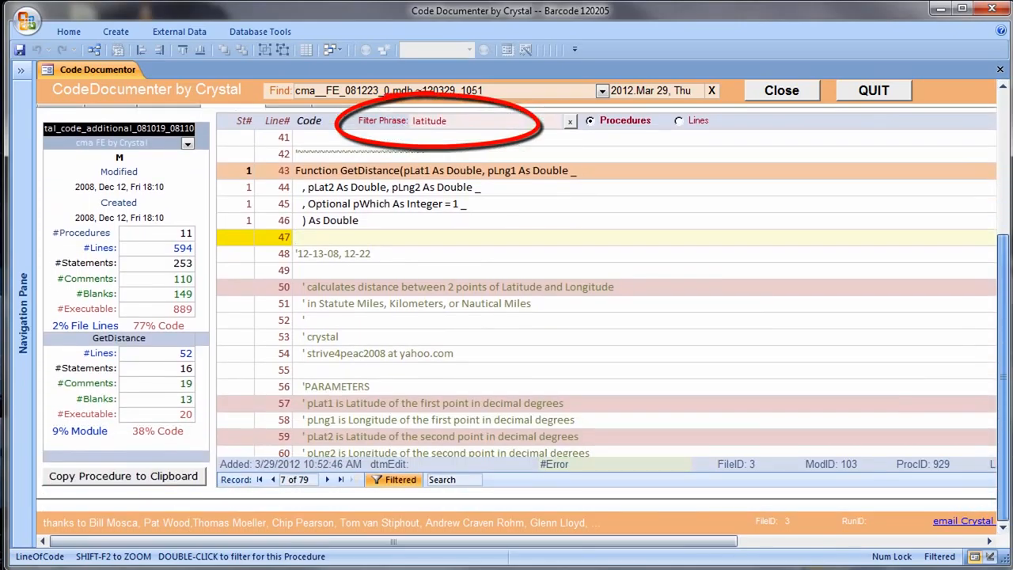
pyautogui.click(200, 475)
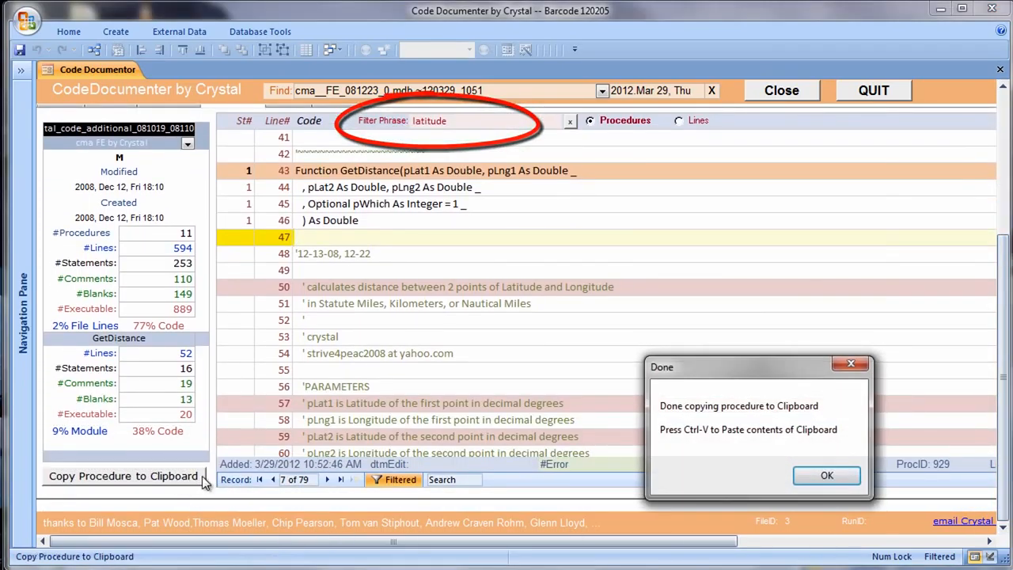
# Step: Insert a new module in the AirportDistances.xlsx VBA project, paste the GetDistance procedure into it and compile the project
pyautogui.click(826, 477)
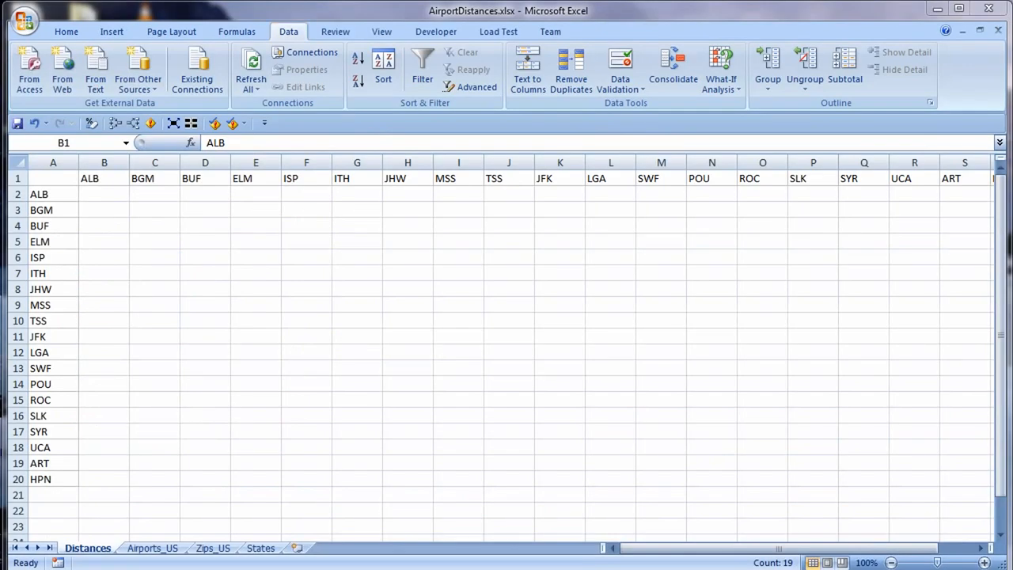
pyautogui.hotkey('alt', 'F11')
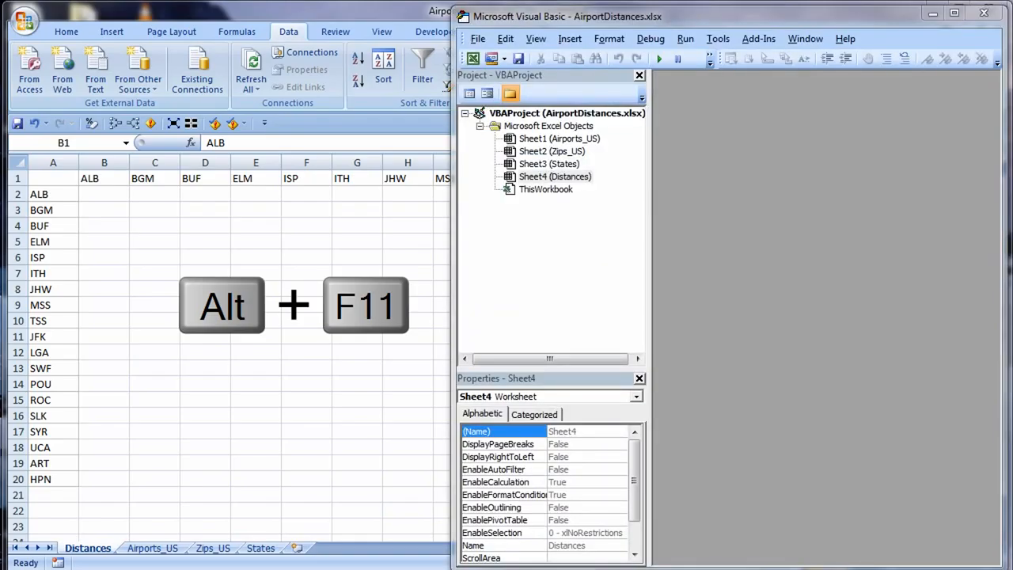
pyautogui.click(569, 38)
pyautogui.click(584, 94)
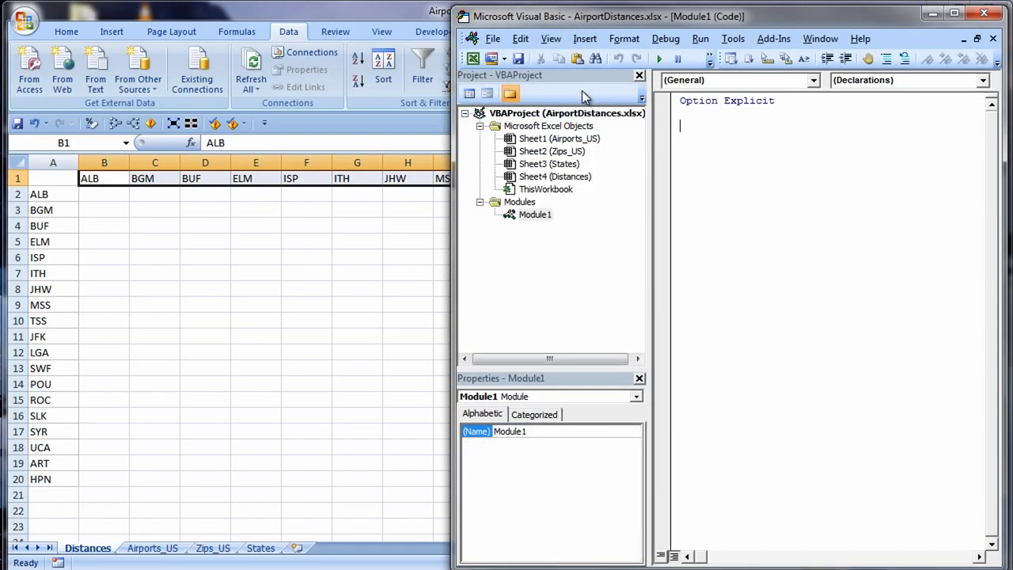
pyautogui.hotkey('ctrl', 'v')
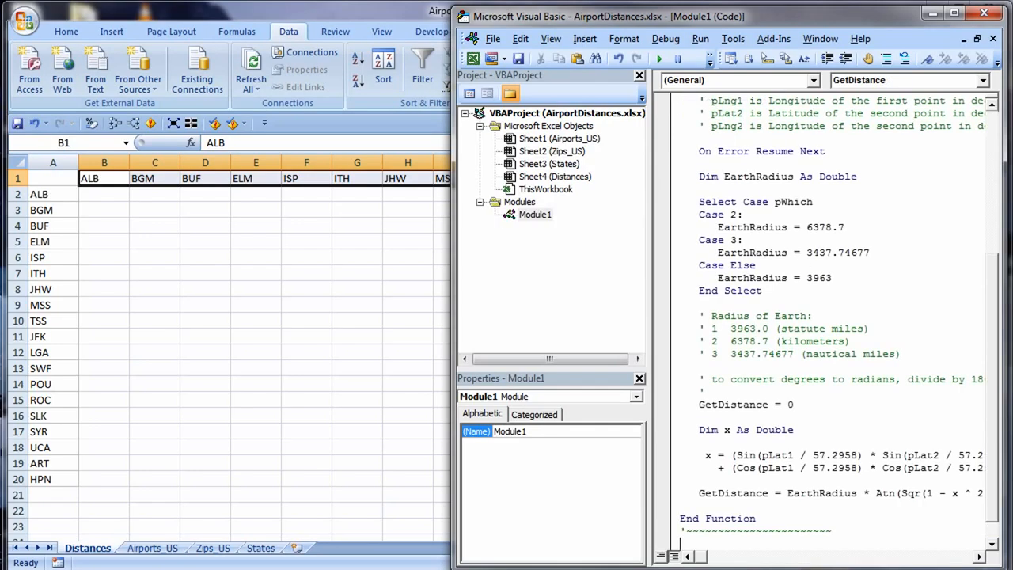
pyautogui.click(662, 45)
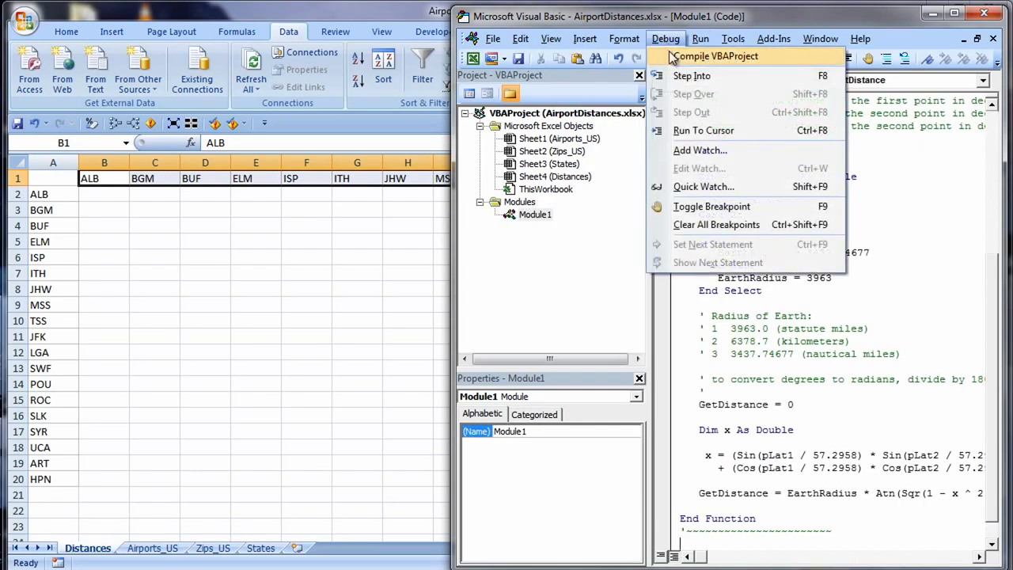
pyautogui.click(676, 53)
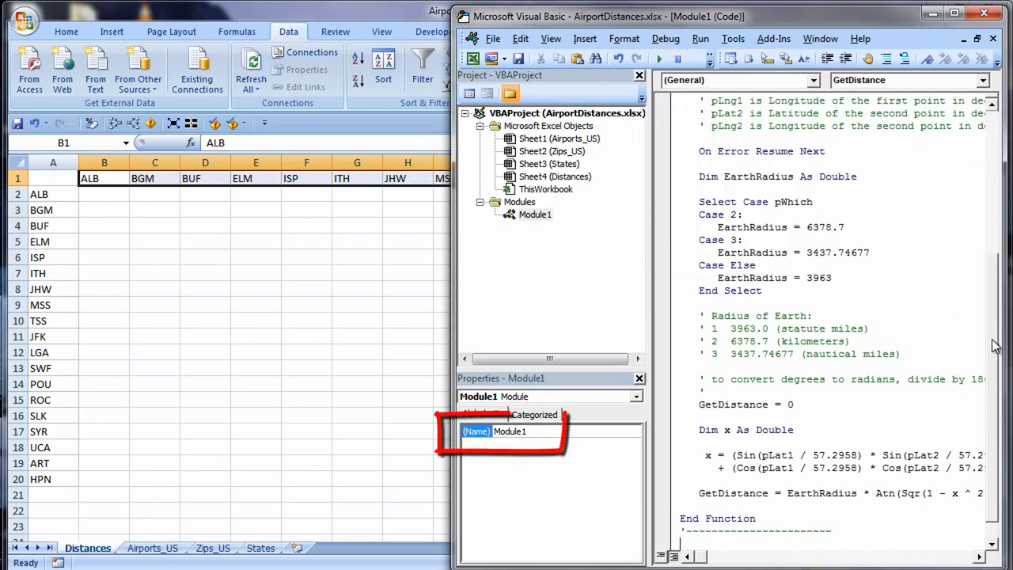
# Step: Widen the Visual Basic window to show the whole GetDistance declaration and select the function's name
pyautogui.moveTo(992, 340); pyautogui.dragTo(974, 185)
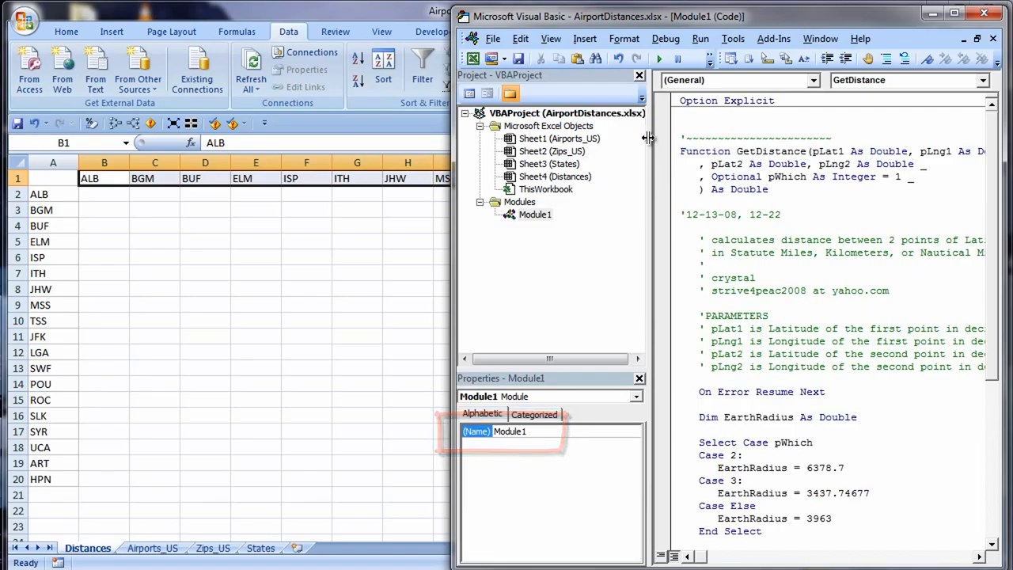
pyautogui.moveTo(455, 226); pyautogui.dragTo(161, 227)
pyautogui.click(468, 151)
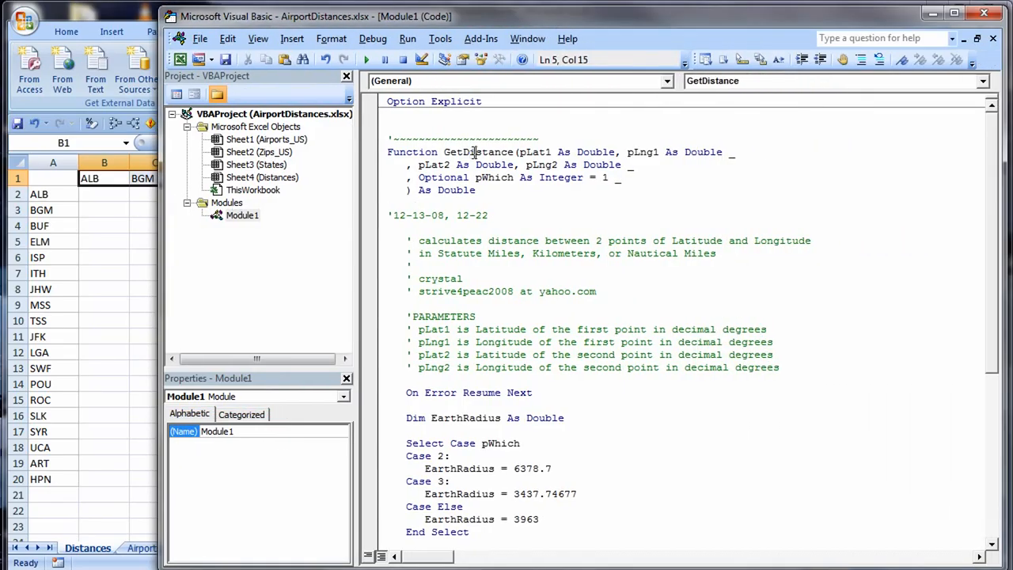
pyautogui.doubleClick(470, 153)
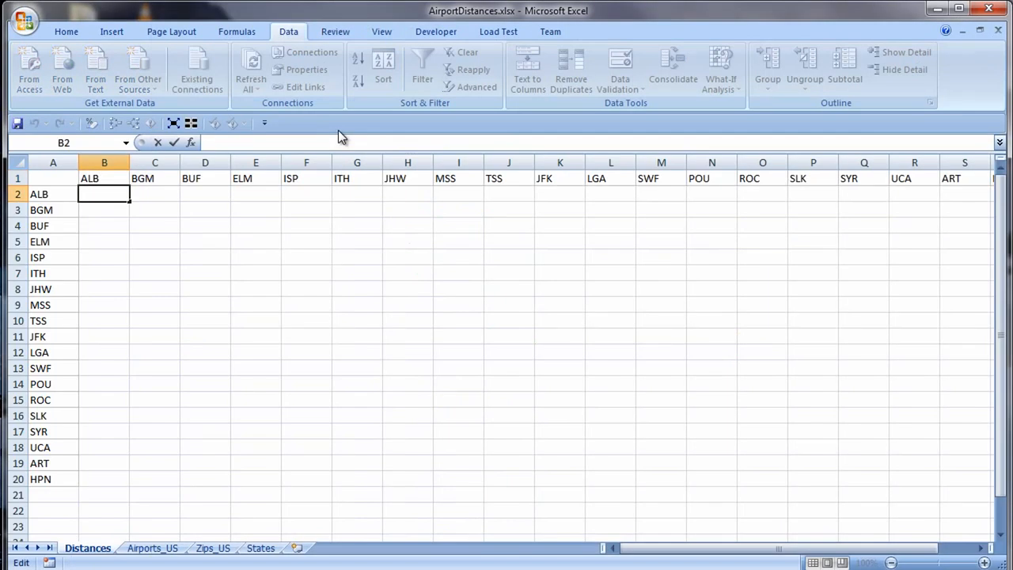
# Step: Begin the formula =GetDistance(VLOOKUP( in cell B2 of Distances and open the VLOOKUP function arguments
pyautogui.write('=GetDistance')
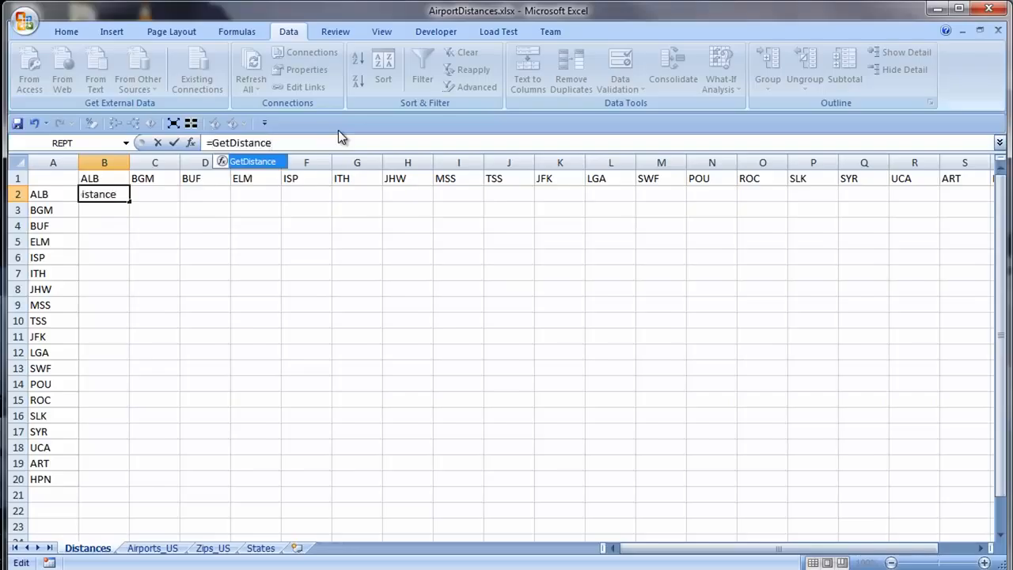
pyautogui.write('(')
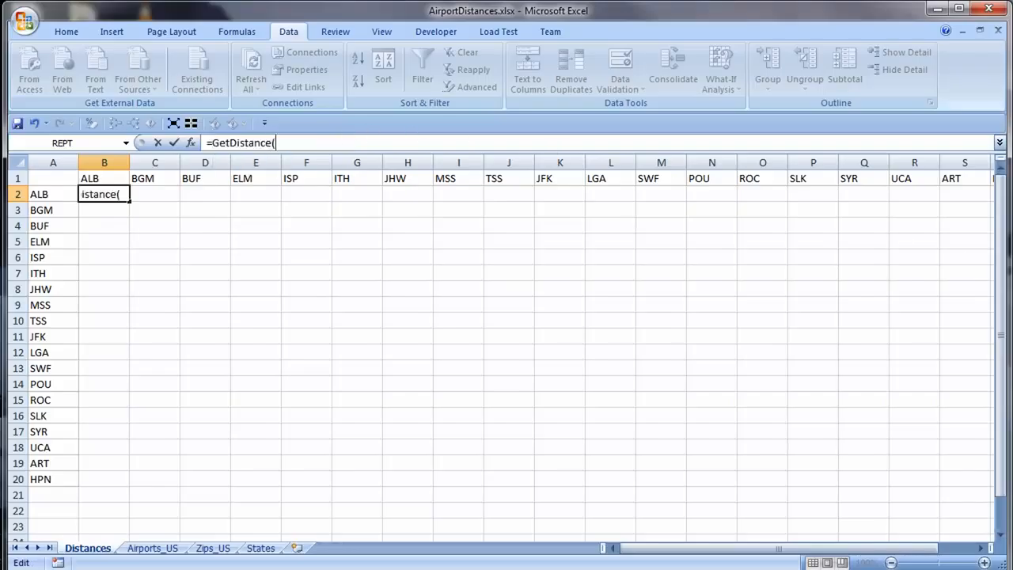
pyautogui.write('vl')
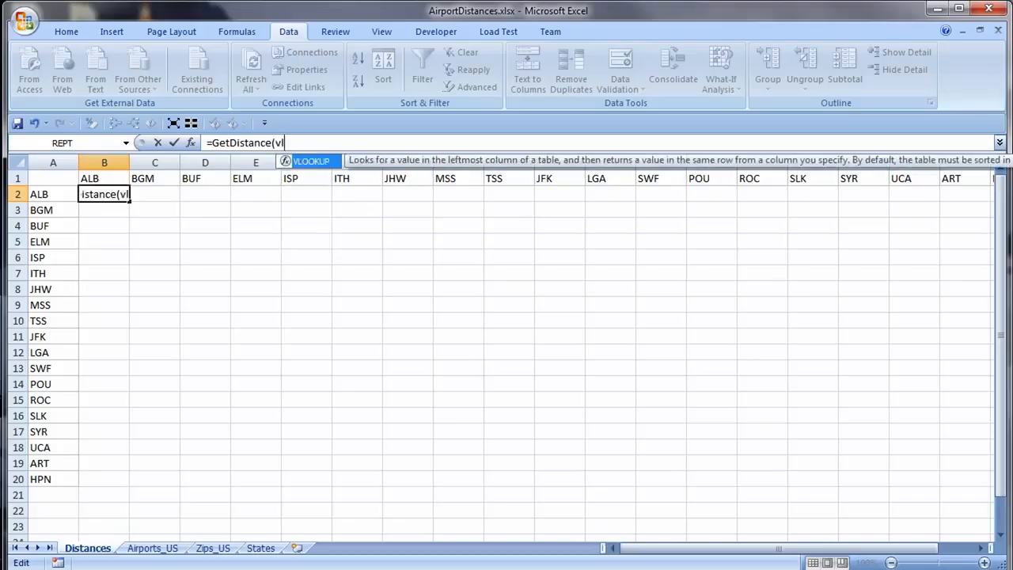
pyautogui.press('Tab')
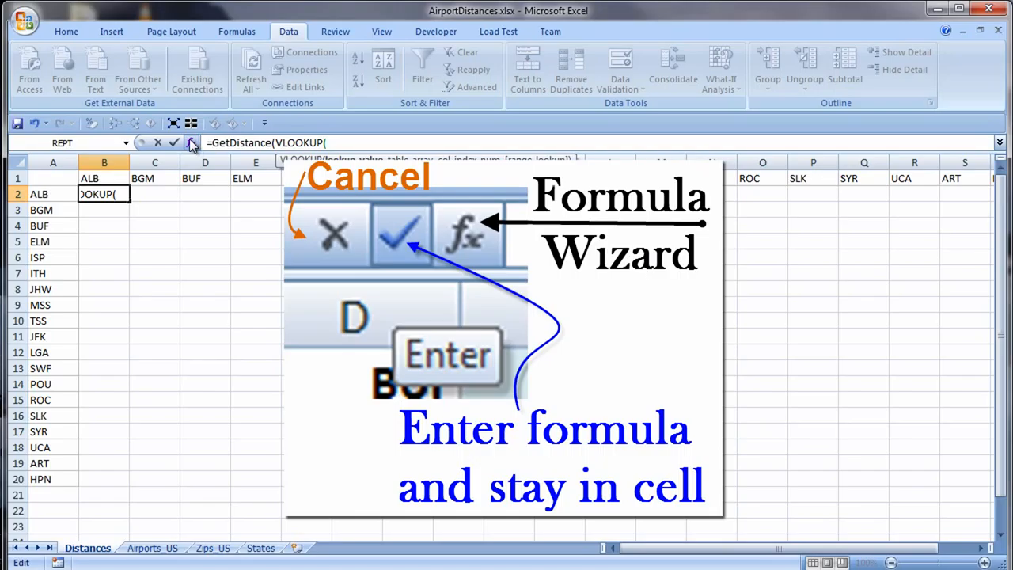
pyautogui.click(191, 142)
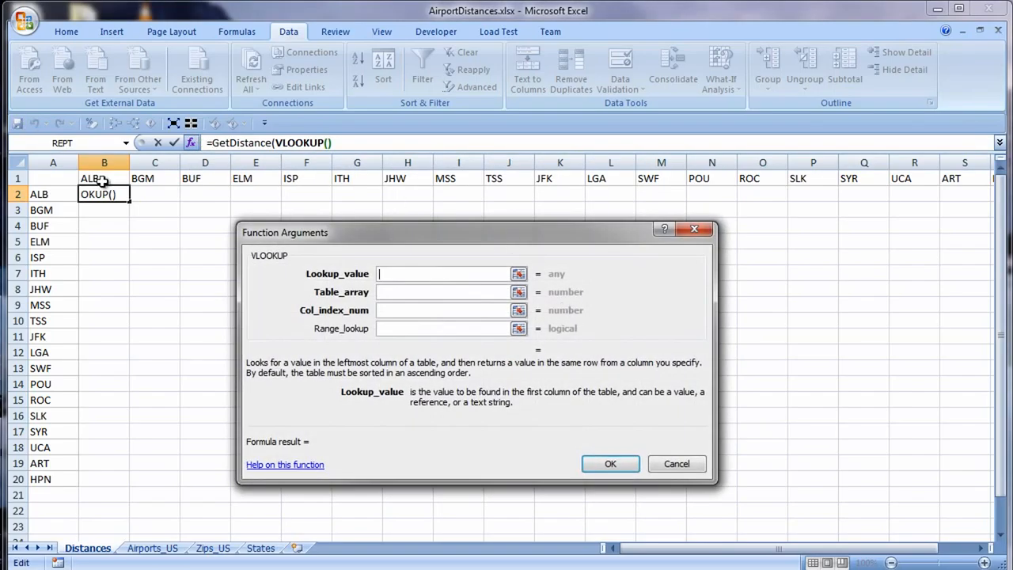
# Step: Set the VLOOKUP lookup value to $B$1 and its table array to B10:G525 on Airports_US
pyautogui.click(103, 181)
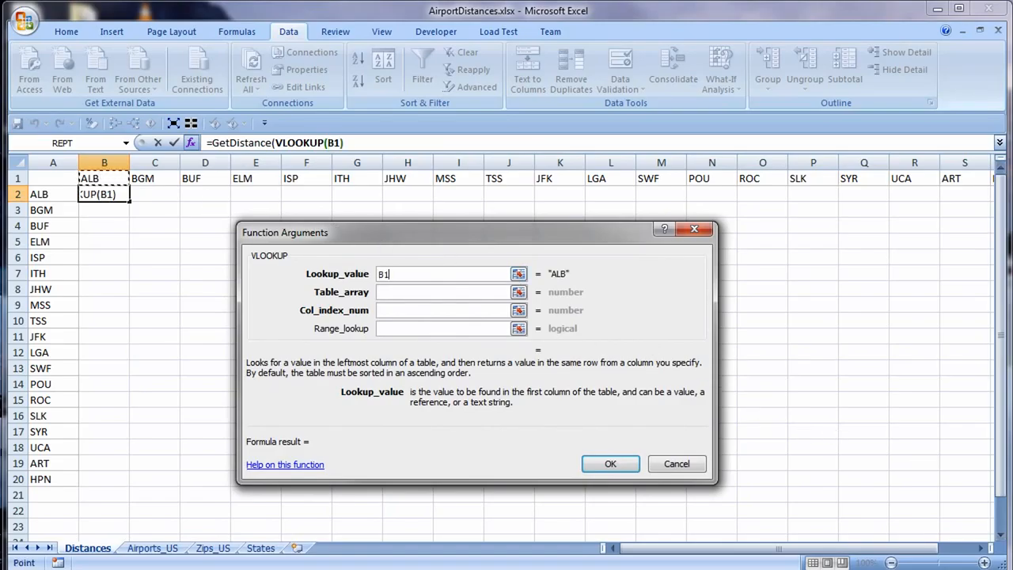
pyautogui.press('F4')
pyautogui.press('Tab')
pyautogui.click(164, 550)
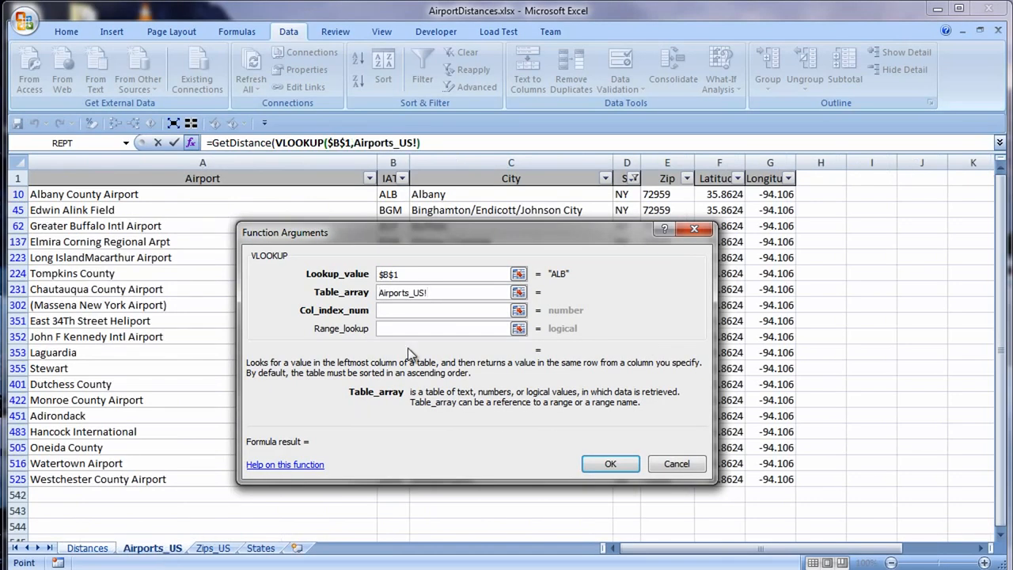
pyautogui.moveTo(495, 225); pyautogui.dragTo(500, 319)
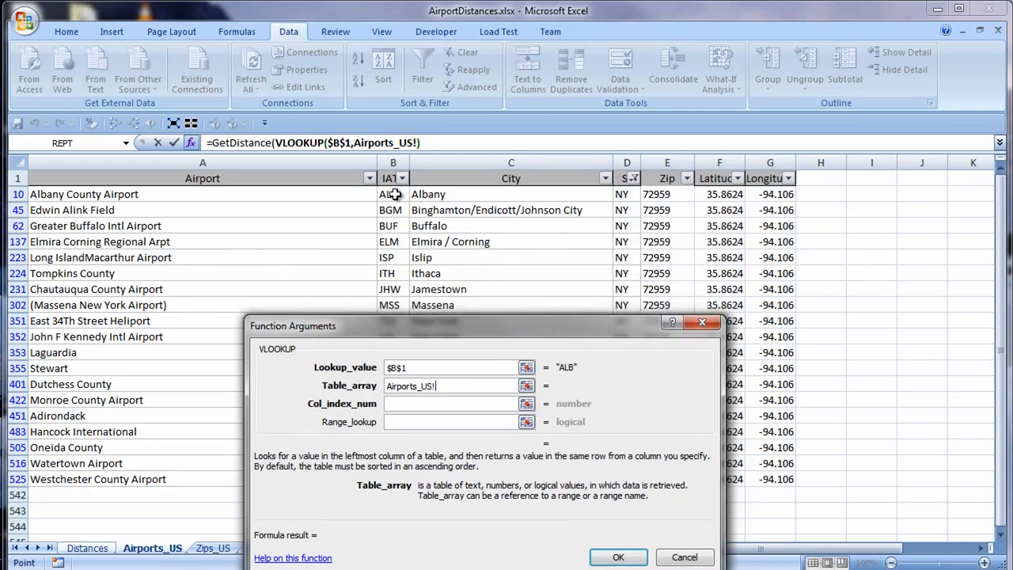
pyautogui.click(393, 194)
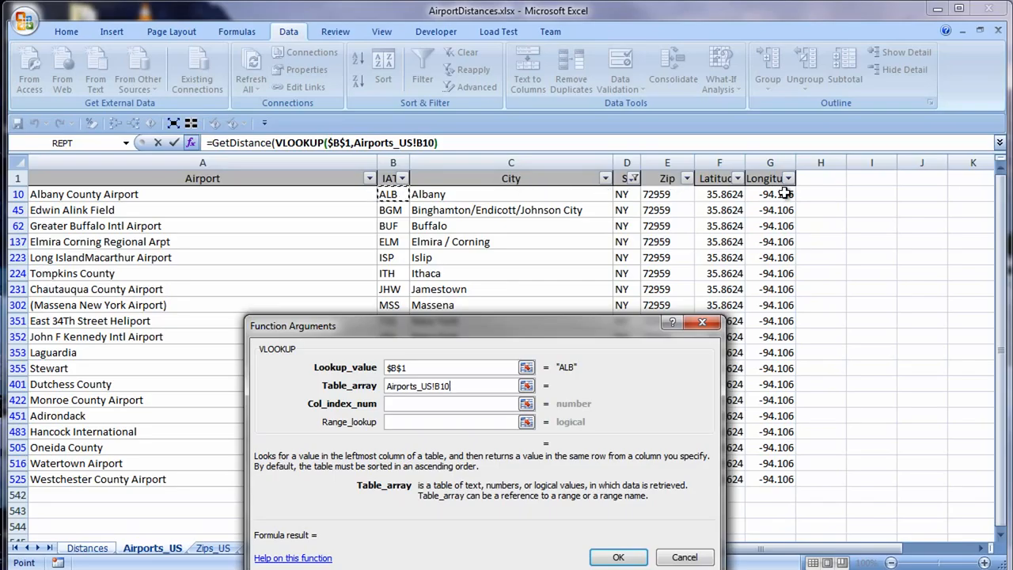
pyautogui.hotkey('ctrl', 'shift', 'Right')
pyautogui.hotkey('ctrl', 'shift', 'Down')
pyautogui.press('Tab')
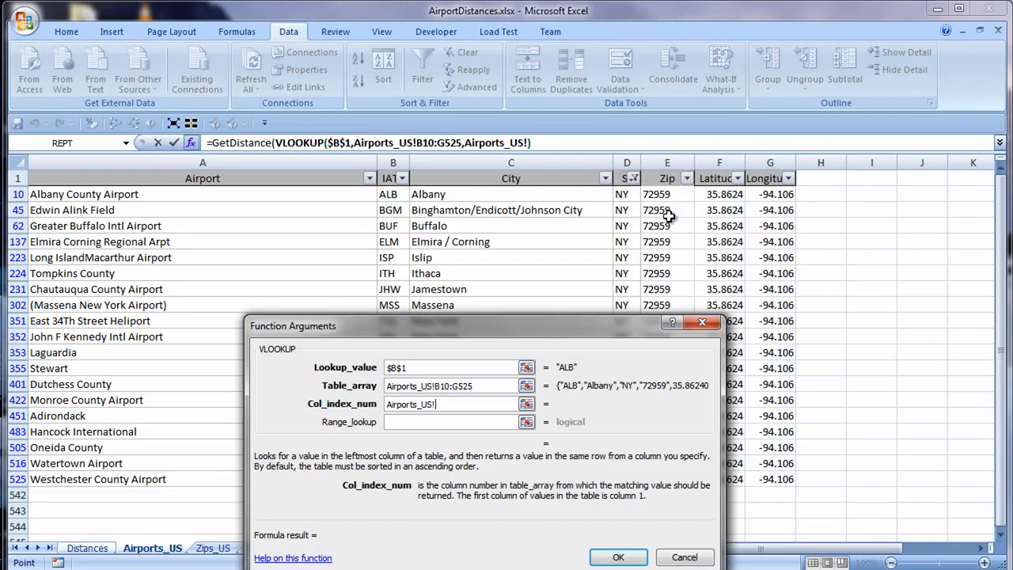
# Step: Set the VLOOKUP column index to 5 and accept the function arguments
pyautogui.moveTo(437, 404); pyautogui.dragTo(336, 403)
pyautogui.write('5')
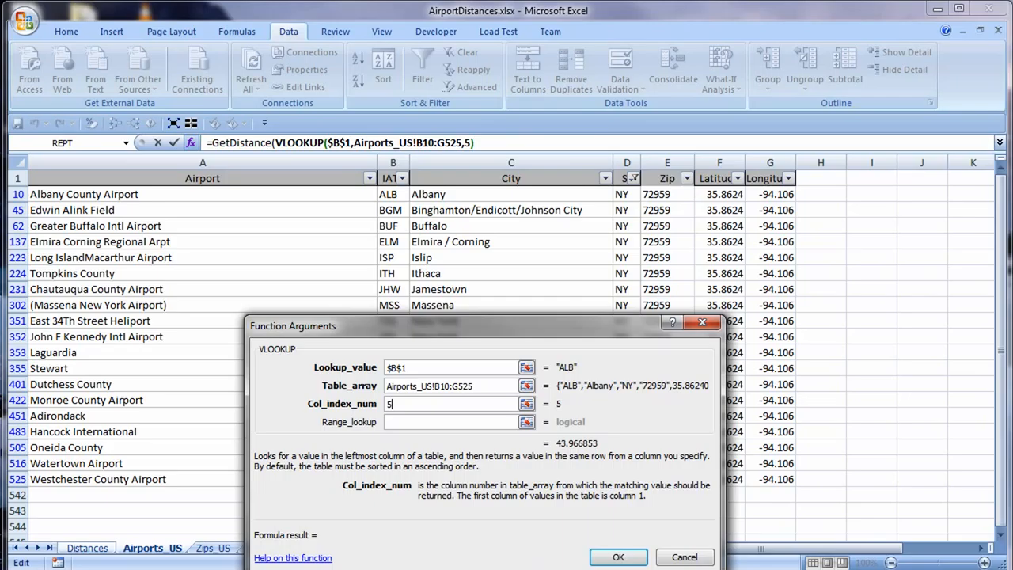
pyautogui.click(615, 562)
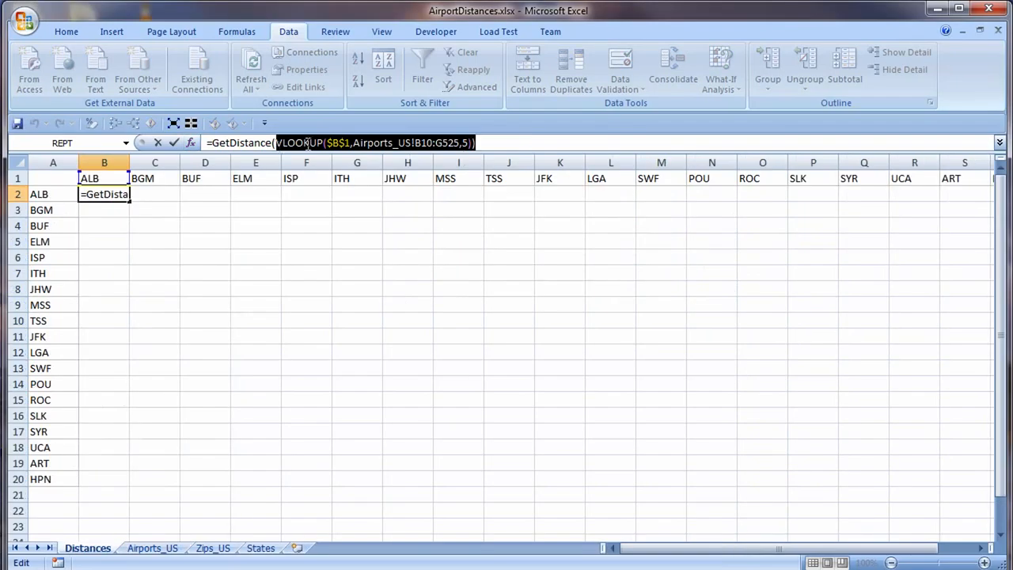
# Step: Copy the VLOOKUP expression, reuse it as GetDistance's second argument with column index 6, and paste it as the third argument
pyautogui.hotkey('ctrl', 'c')
pyautogui.hotkey('ctrl', 'c')
pyautogui.click(497, 146)
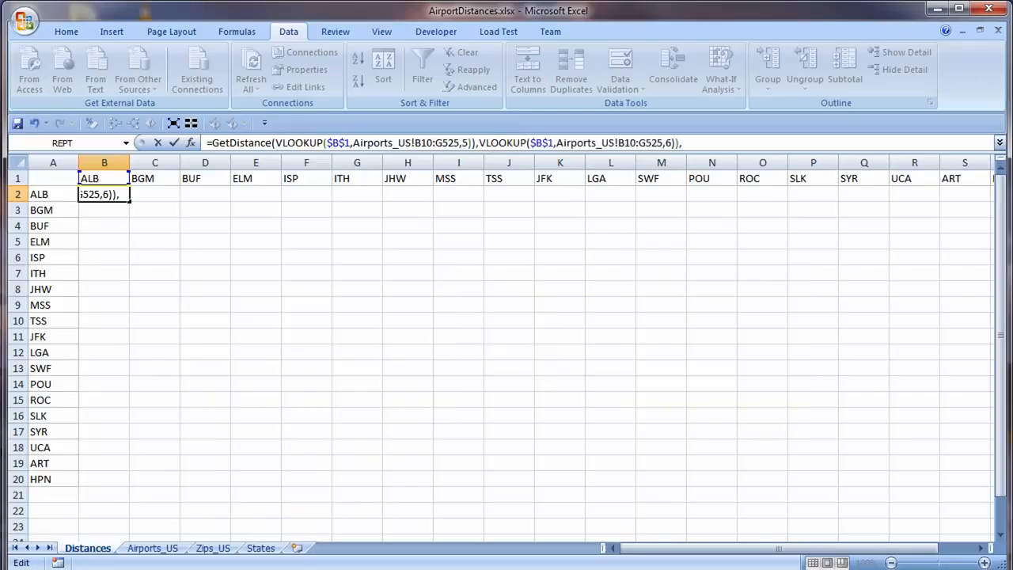
pyautogui.hotkey('ctrl', 'v')
# Step: Change the third VLOOKUP's lookup value to $A2 and complete the GetDistance formula in B2
pyautogui.moveTo(758, 143); pyautogui.dragTo(734, 145)
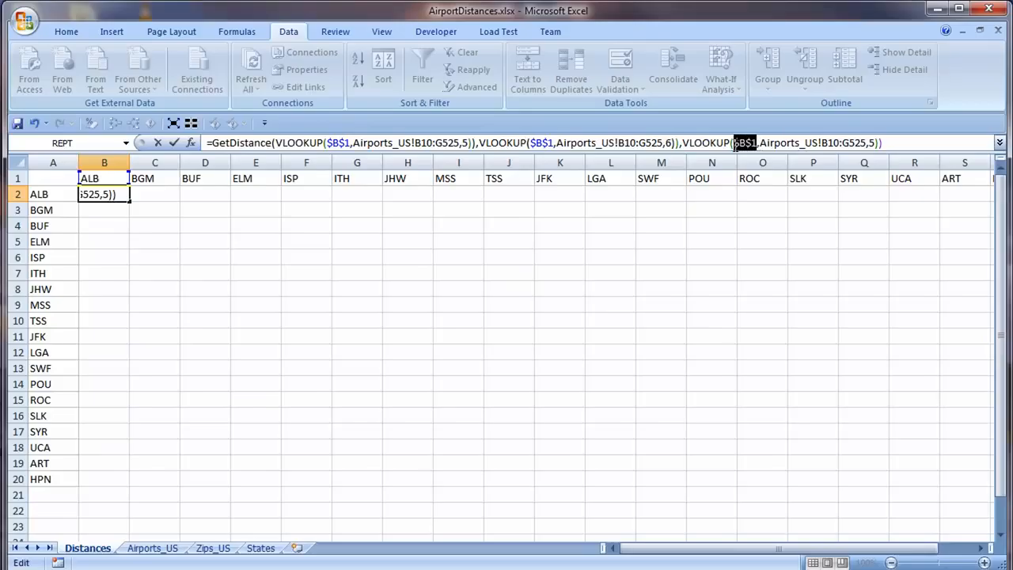
pyautogui.click(51, 197)
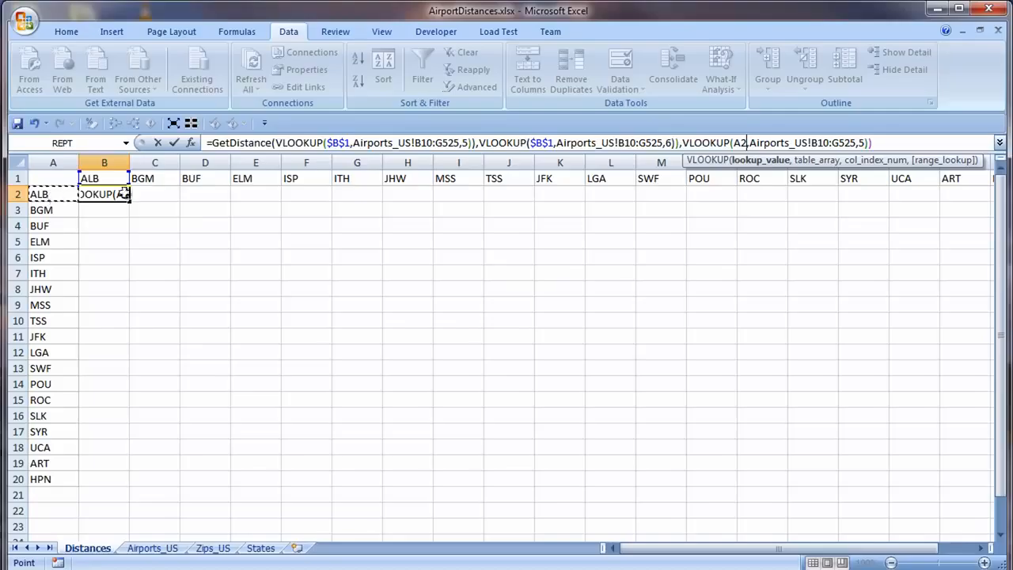
pyautogui.press('F4')
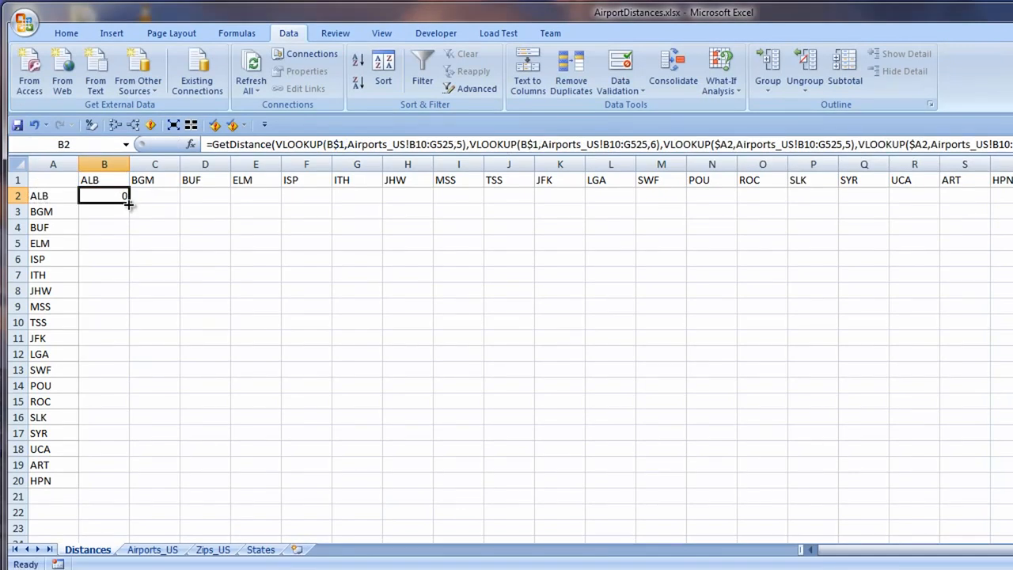
# Step: Fill the GetDistance formula down from B2 to B20 and select cell B3
pyautogui.doubleClick(129, 203)
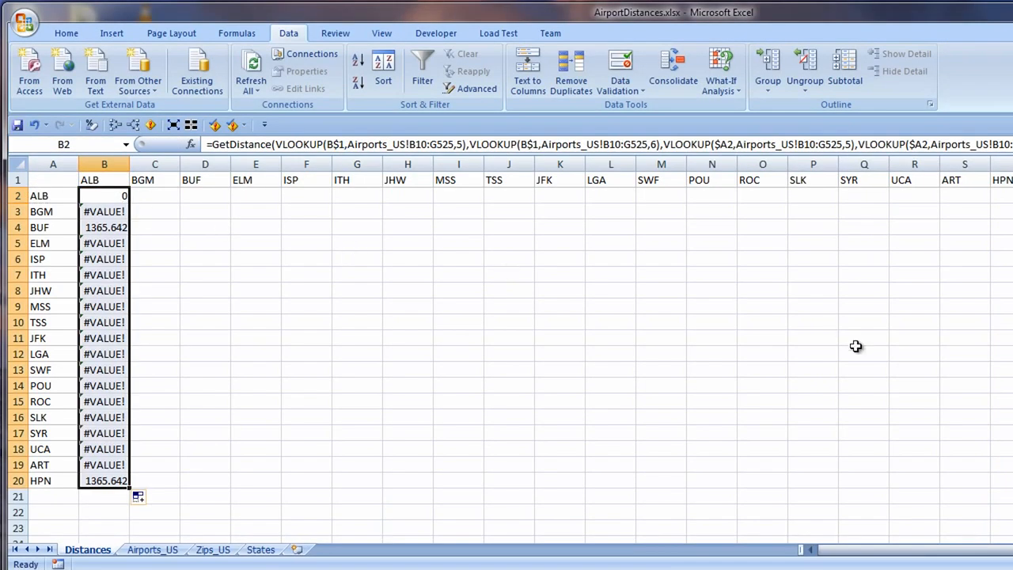
pyautogui.click(106, 217)
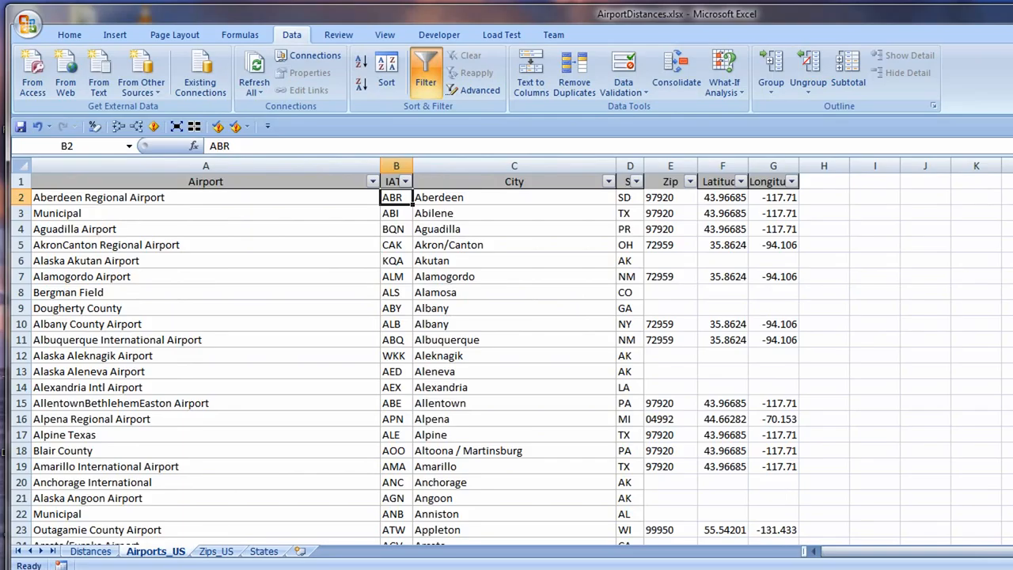
# Step: Select the airport data B2:G541 on Airports_US and name the range IATA_Lat_Long
pyautogui.hotkey('ctrl', 'shift', 'Down')
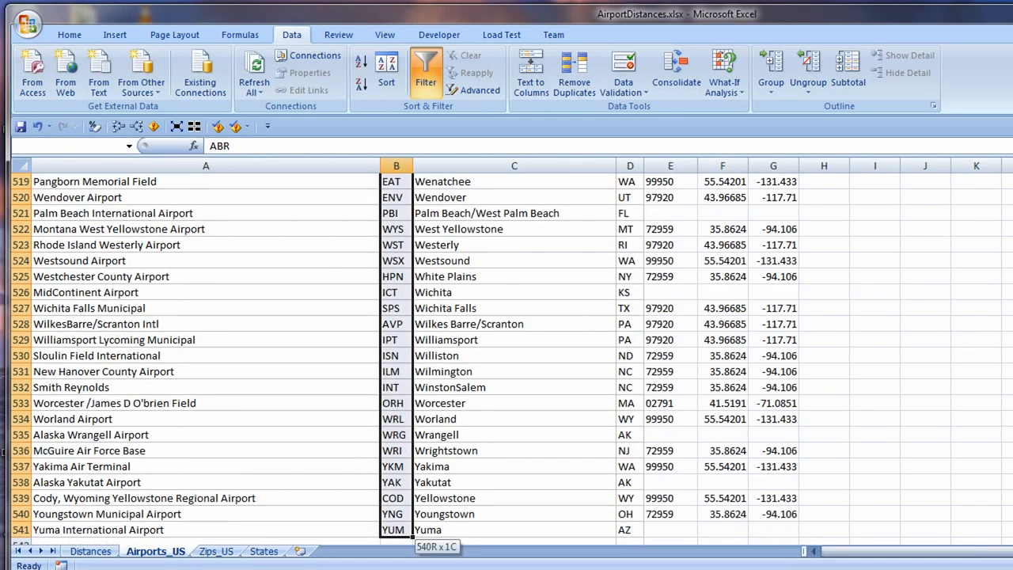
pyautogui.hotkey('shift', 'Right')
pyautogui.hotkey('shift', 'Right')
pyautogui.hotkey('shift', 'Right')
pyautogui.hotkey('shift', 'Right')
pyautogui.hotkey('shift', 'Right')
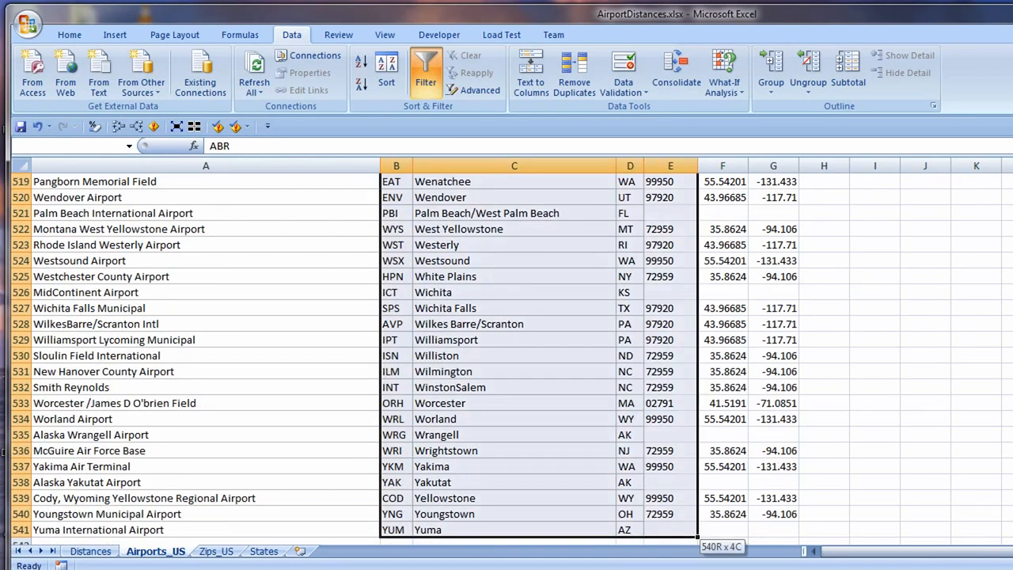
pyautogui.click(48, 146)
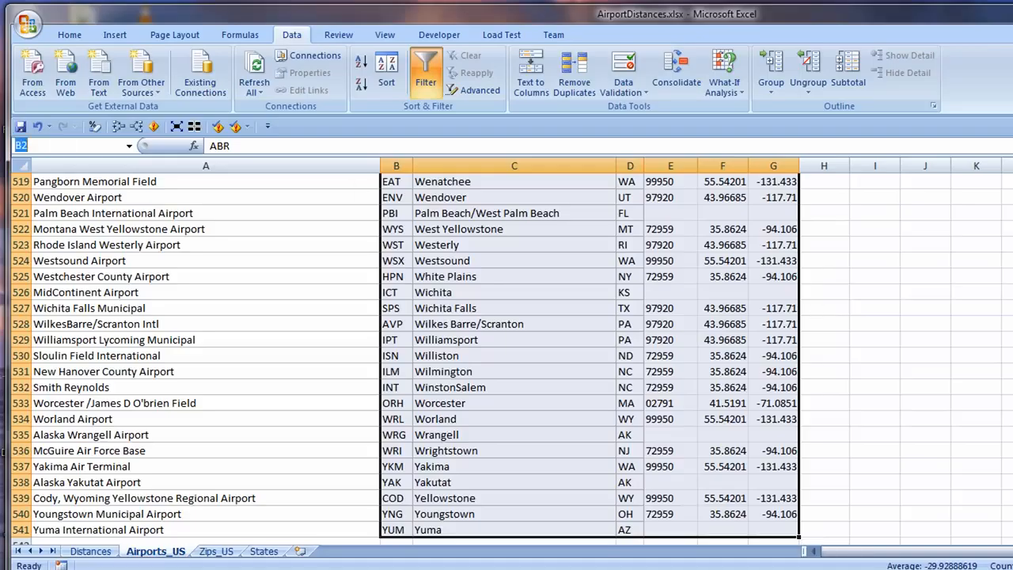
pyautogui.write('IATA_Lat_Long')
pyautogui.press('Return')
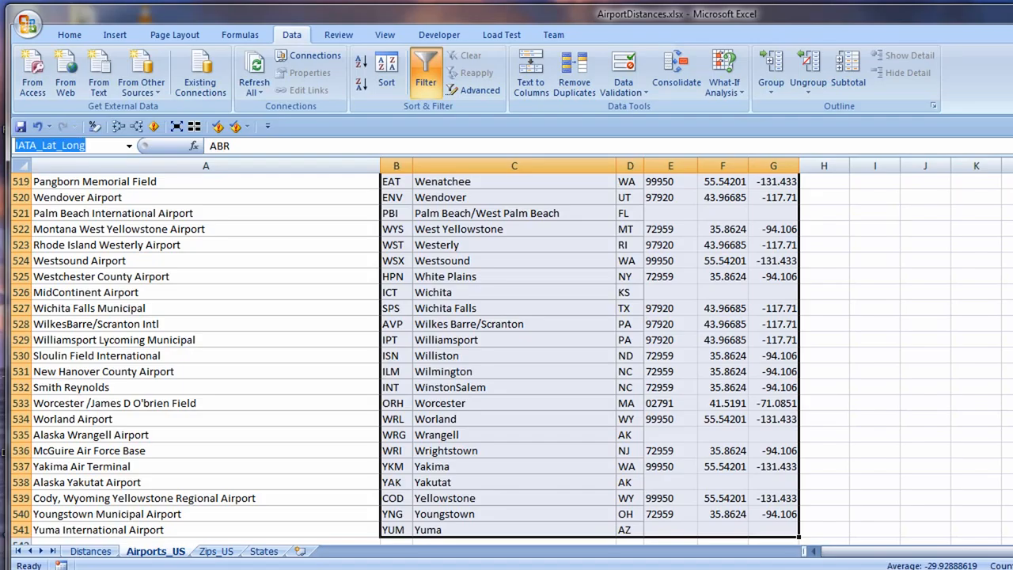
# Step: Replace all four table ranges in the B3 formula on Distances with the named range IATA_Lat_Long
pyautogui.click(100, 551)
pyautogui.moveTo(350, 146); pyautogui.dragTo(934, 145)
pyautogui.hotkey('ctrl', 'v')
pyautogui.hotkey('ctrl', 'v')
pyautogui.hotkey('ctrl', 'v')
pyautogui.hotkey('ctrl', 'v')
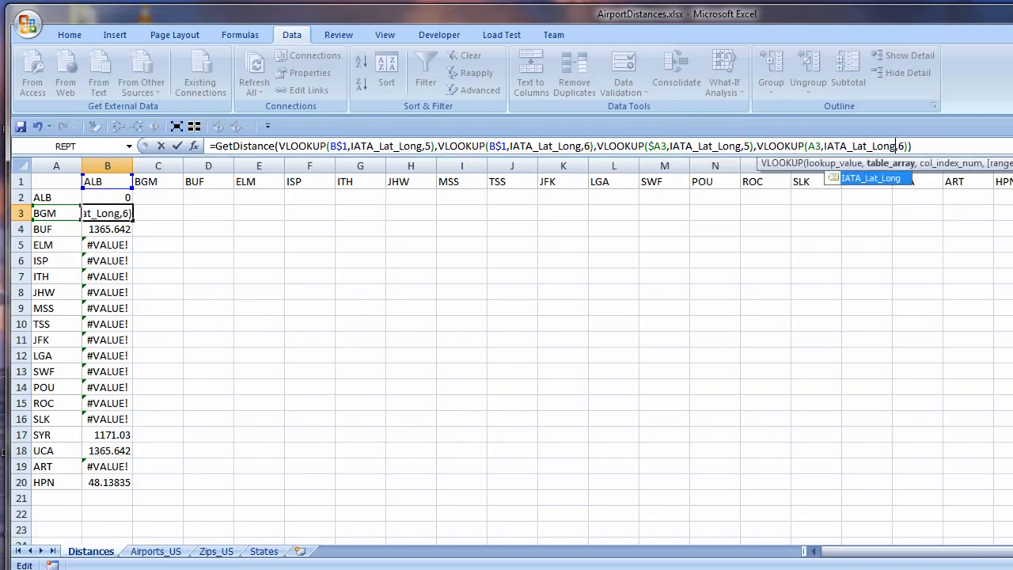
pyautogui.hotkey('ctrl', 'Return')
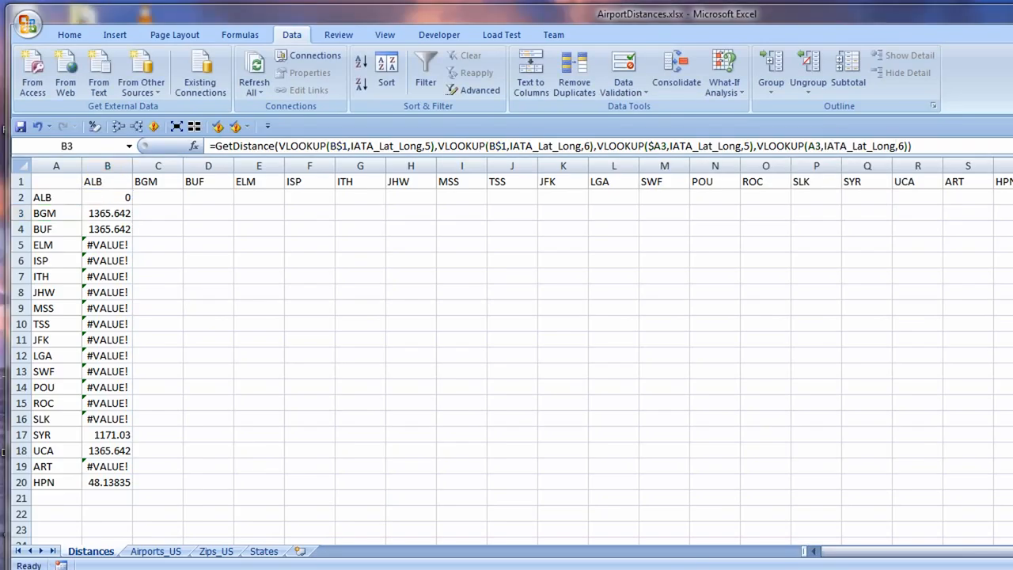
# Step: Copy the revised B3 formula up to B2 and fill it down through B20
pyautogui.moveTo(133, 221); pyautogui.dragTo(127, 195)
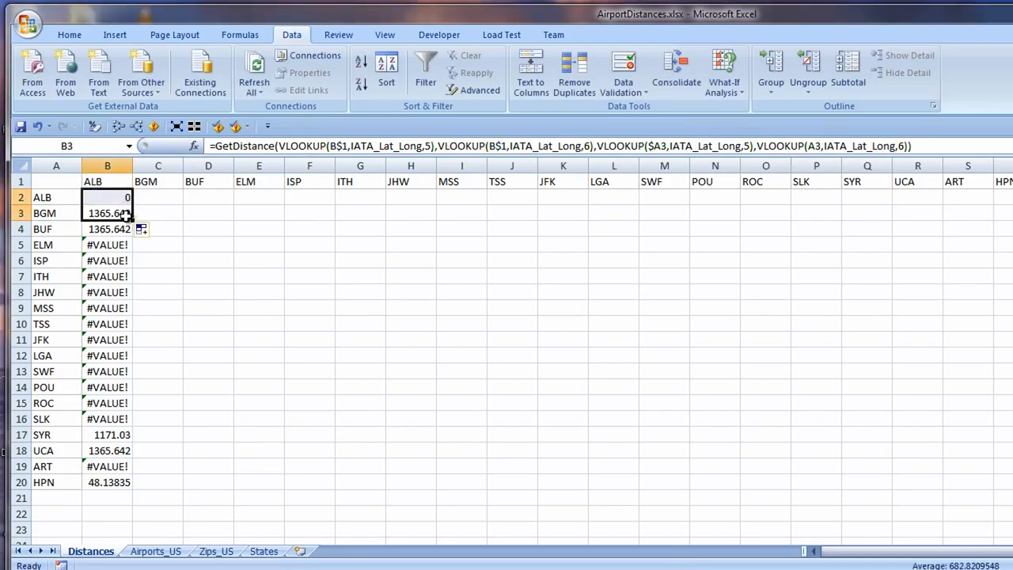
pyautogui.doubleClick(133, 220)
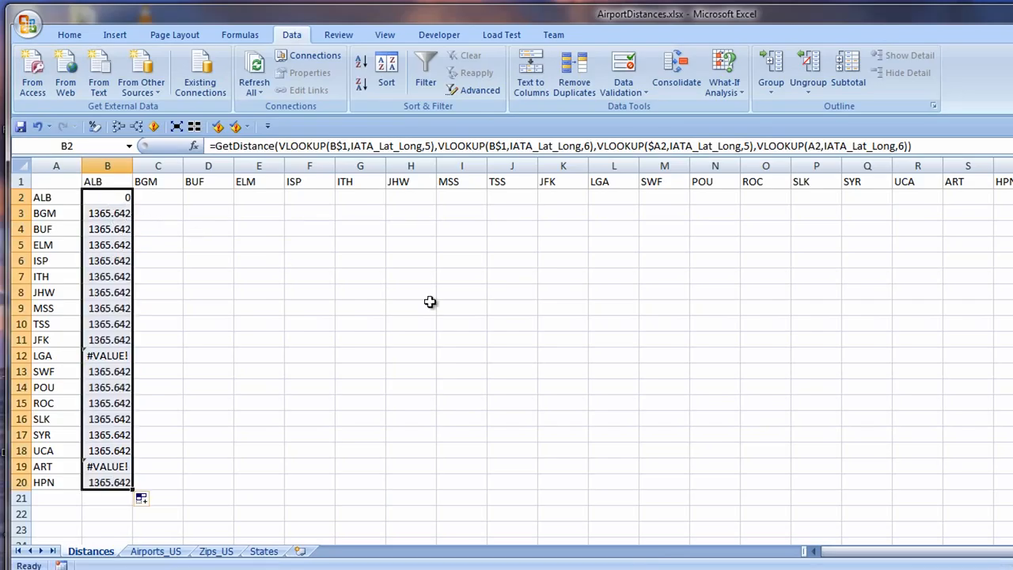
# Step: Filter the Airports_US list to IATA code LGA, and set Range_lookup to FALSE in the F10 latitude VLOOKUP
pyautogui.click(111, 355)
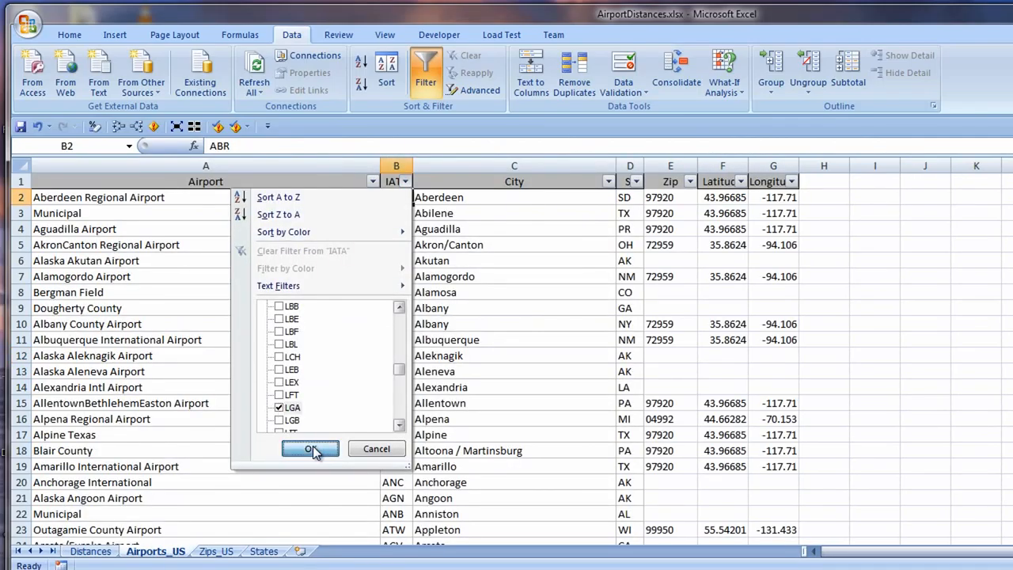
pyautogui.click(312, 447)
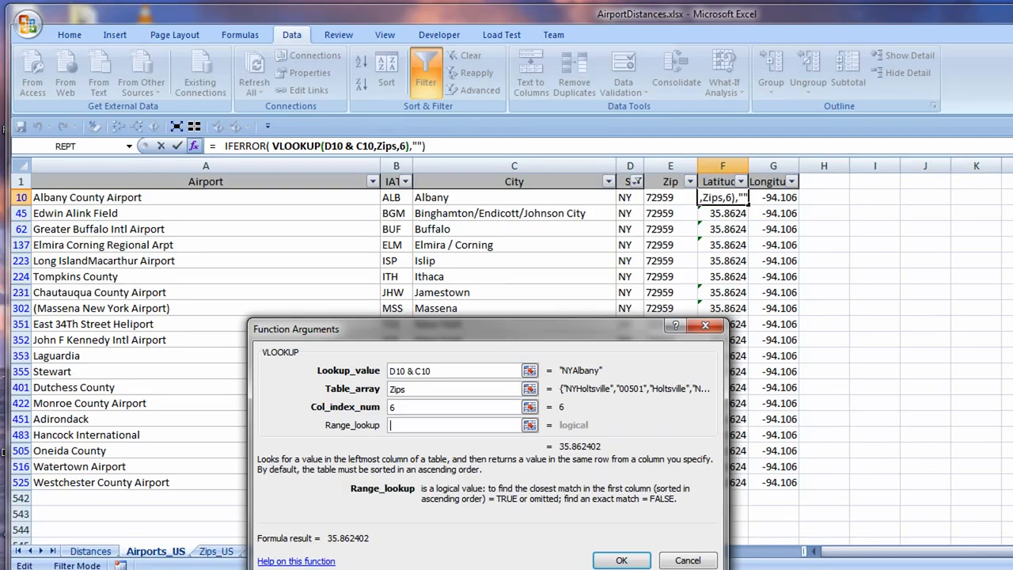
pyautogui.write('false')
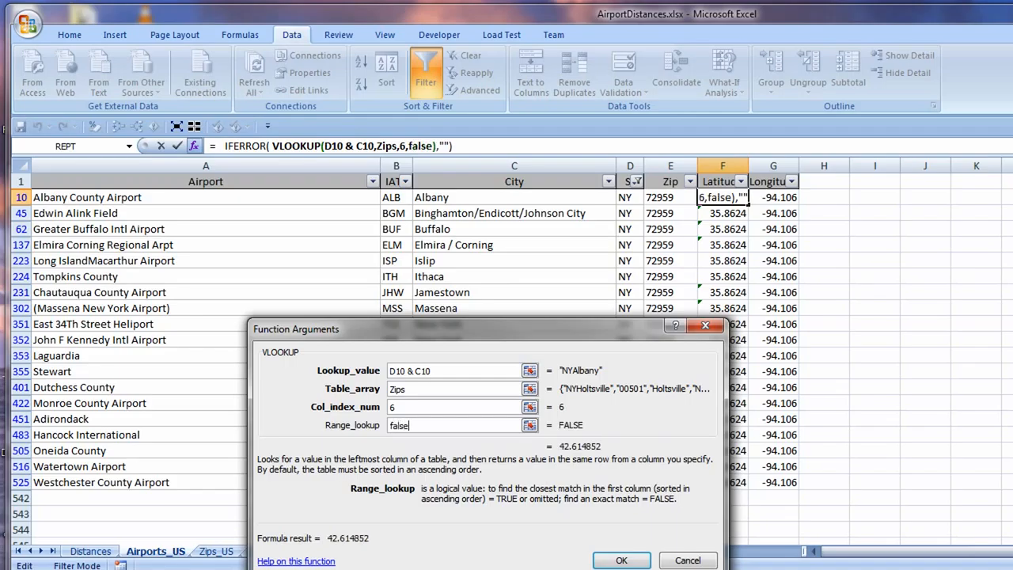
pyautogui.press('Return')
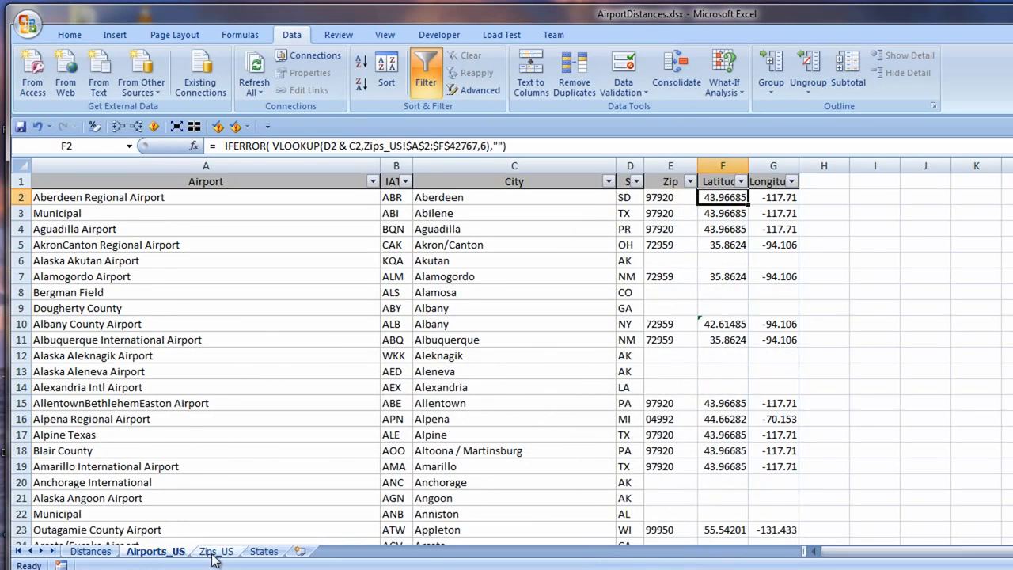
# Step: Check the data range on Zips_US, and make the Airports_US F2 latitude lookup use the named range Zips with FALSE as range lookup
pyautogui.click(215, 551)
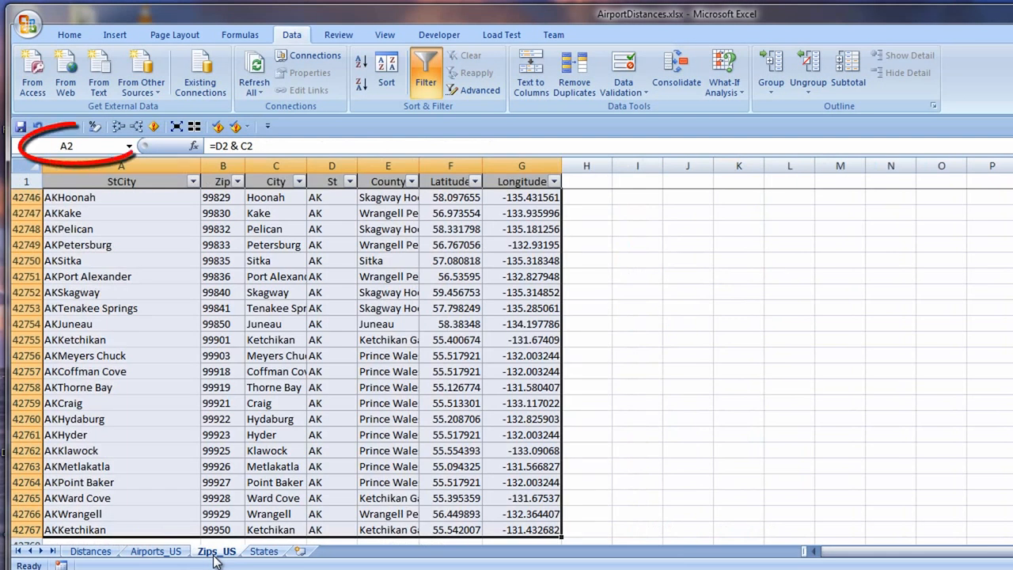
pyautogui.moveTo(384, 146); pyautogui.dragTo(481, 143)
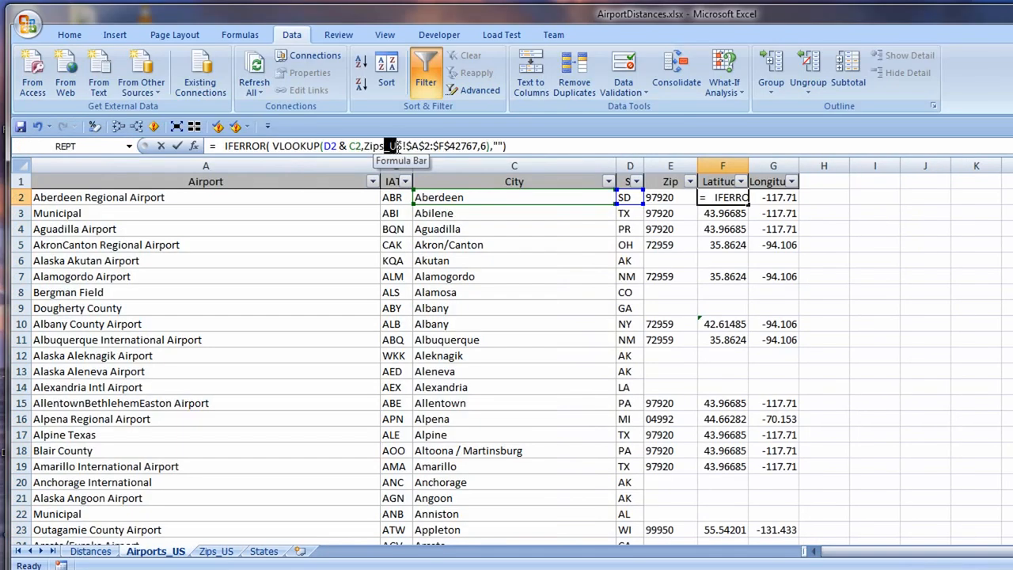
pyautogui.press('BackSpace')
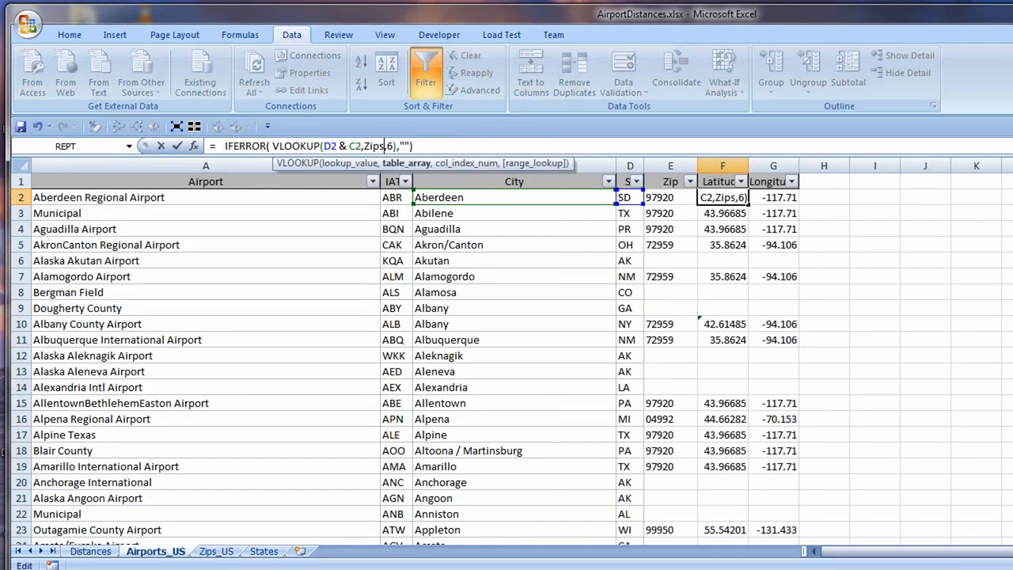
pyautogui.write(',false')
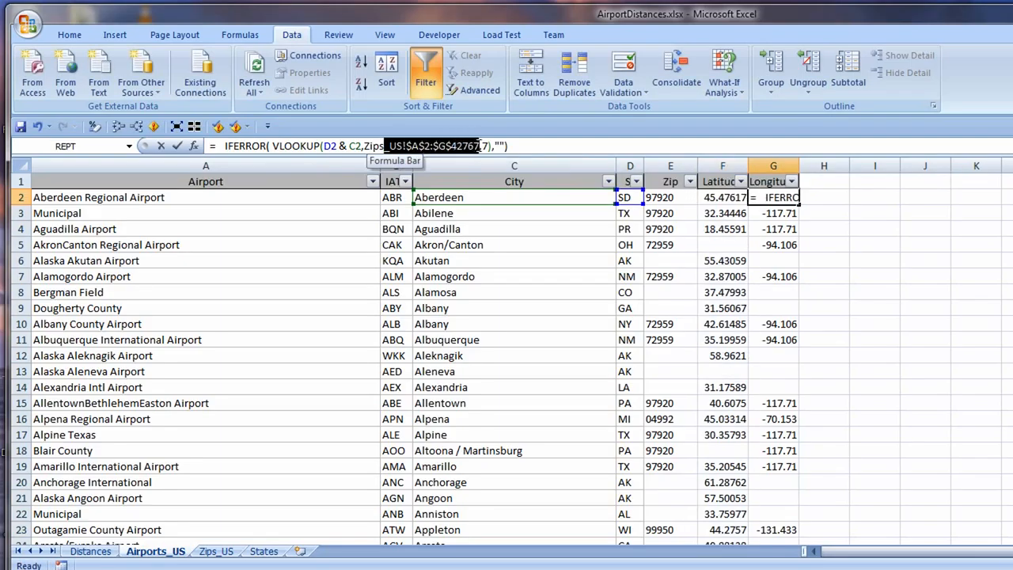
# Step: Make the G2 longitude lookup use the named range Zips, column 7, with FALSE for an exact match
pyautogui.press('BackSpace')
pyautogui.write(',fa')
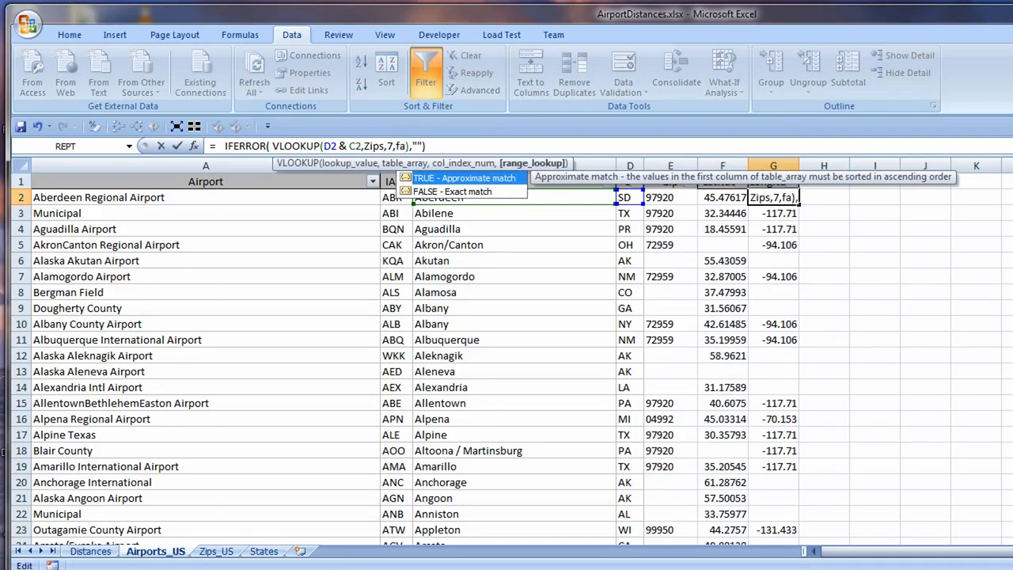
pyautogui.press('Down')
pyautogui.press('Tab')
pyautogui.press('Return')
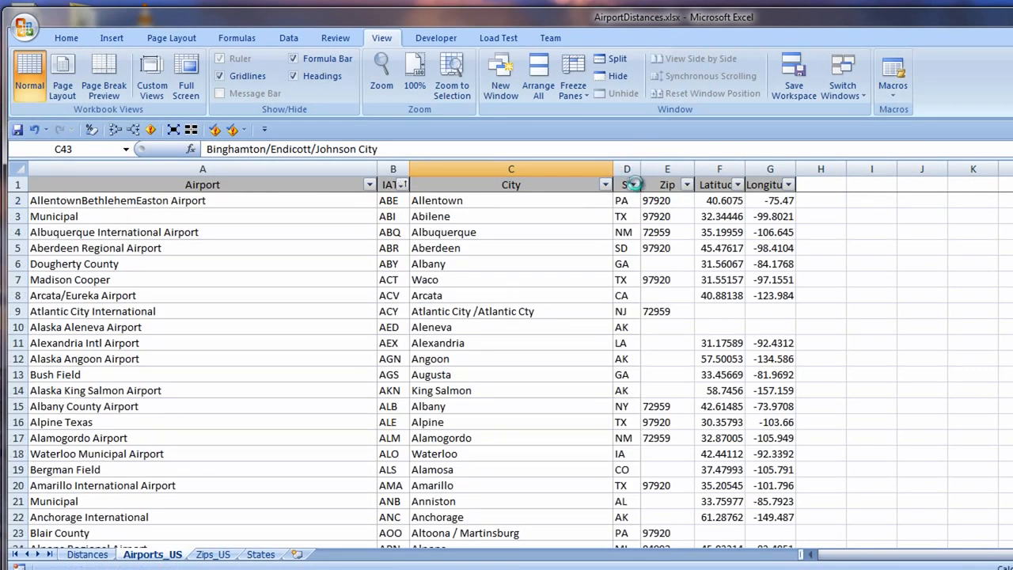
# Step: Filter the Airports_US list to state NY and shorten the BGM airport's city in C43 to Binghamton
pyautogui.click(633, 184)
pyautogui.click(540, 452)
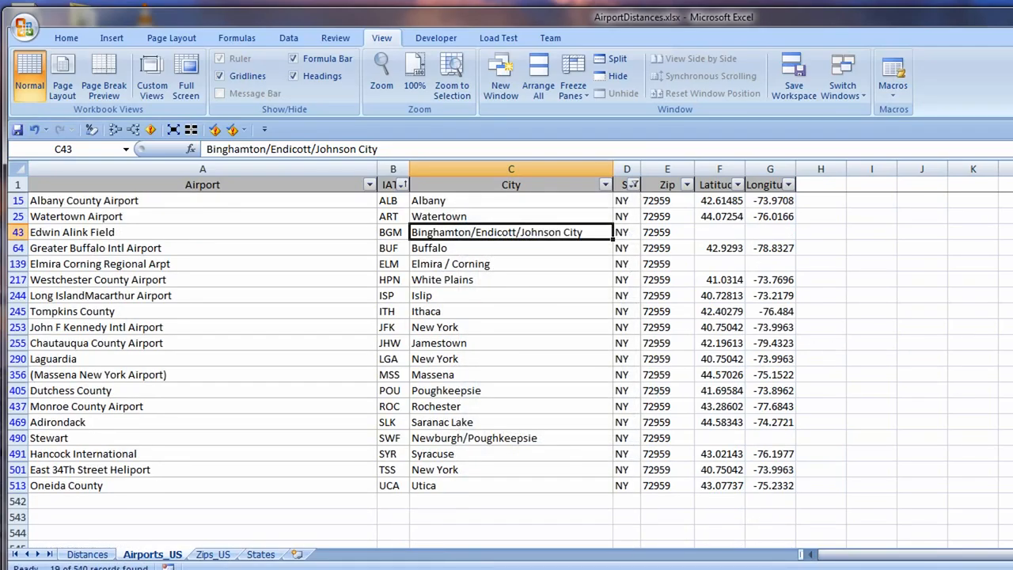
pyautogui.doubleClick(555, 232)
pyautogui.moveTo(471, 232); pyautogui.dragTo(652, 235)
pyautogui.press('Delete')
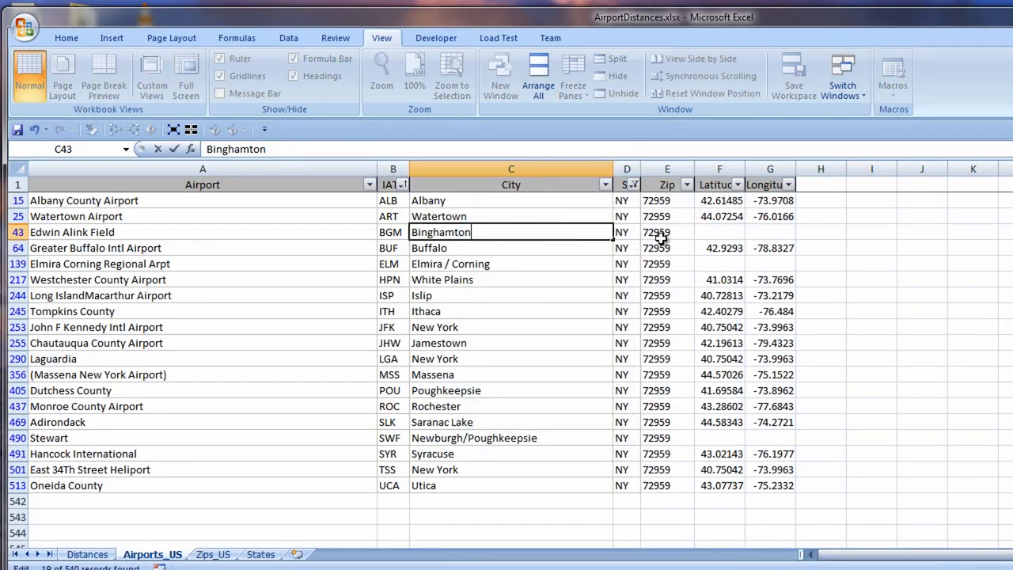
# Step: Shorten the ELM airport's city to Elmira and the SWF airport's city to Newburgh
pyautogui.click(445, 265)
pyautogui.doubleClick(446, 265)
pyautogui.moveTo(446, 265); pyautogui.dragTo(580, 262)
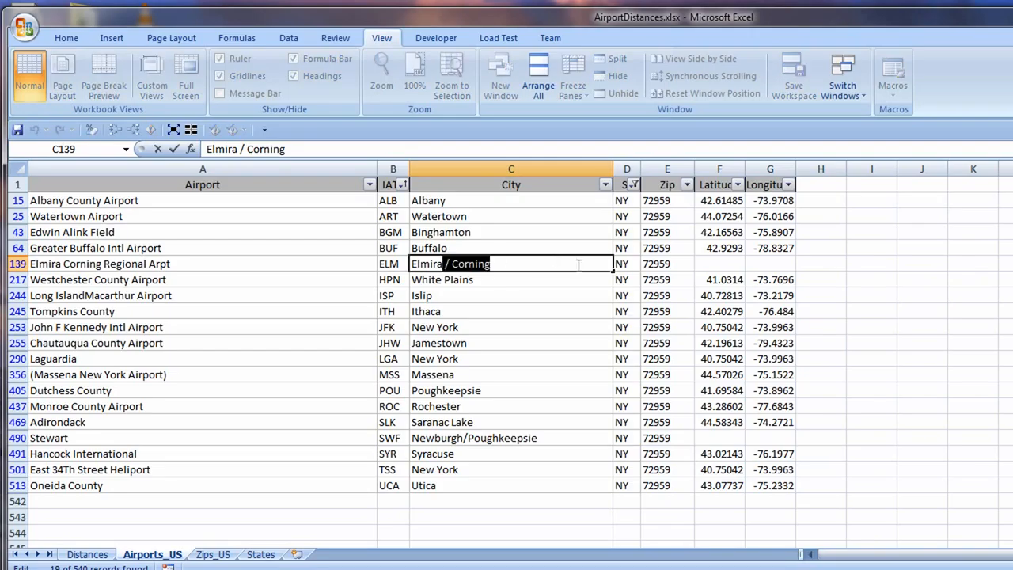
pyautogui.press('Delete')
pyautogui.click(462, 438)
pyautogui.doubleClick(462, 437)
pyautogui.moveTo(463, 437); pyautogui.dragTo(625, 439)
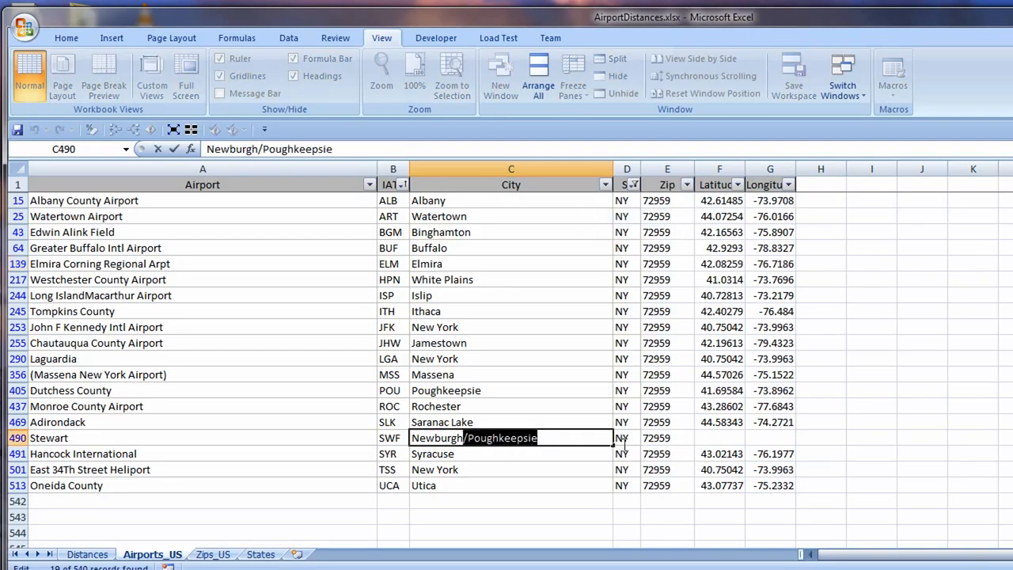
pyautogui.press('Delete')
pyautogui.press('Return')
# Step: On the Distances sheet, change the last VLOOKUP's A2 reference in the B2 formula to $A2
pyautogui.click(87, 554)
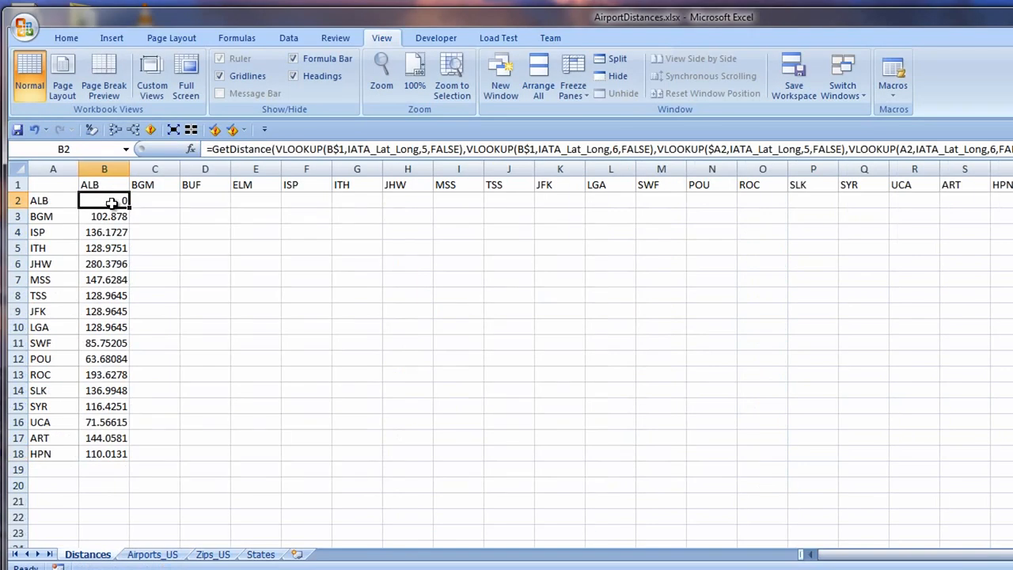
pyautogui.click(905, 149)
pyautogui.press('F4')
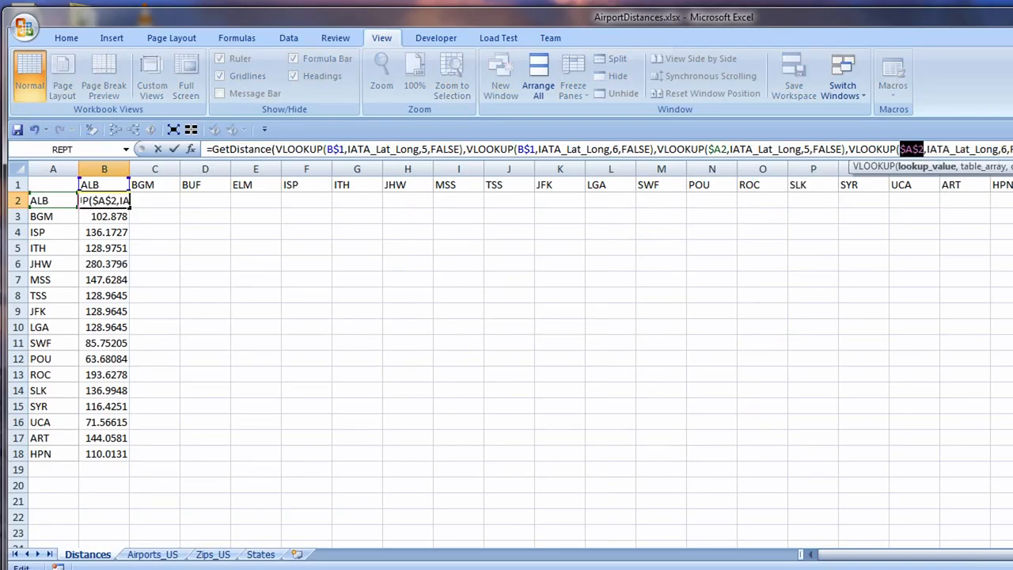
pyautogui.press('F4')
pyautogui.press('F4')
pyautogui.hotkey('ctrl', 'Return')
# Step: Fill the B2 distance formula across and down the whole airport matrix, B2:T18
pyautogui.moveTo(129, 208); pyautogui.dragTo(1011, 395)
pyautogui.click(123, 202)
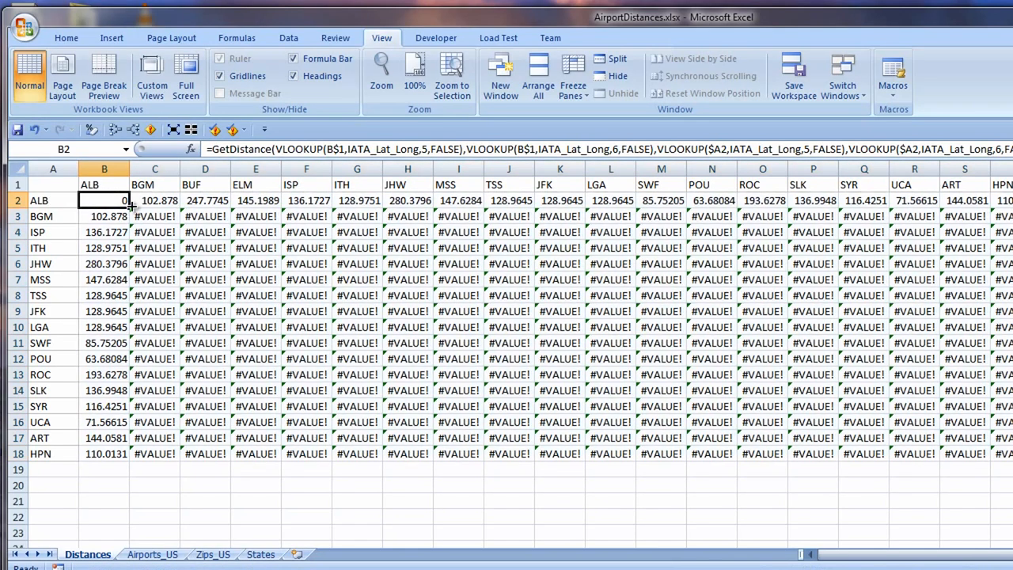
pyautogui.moveTo(130, 209); pyautogui.dragTo(1011, 439)
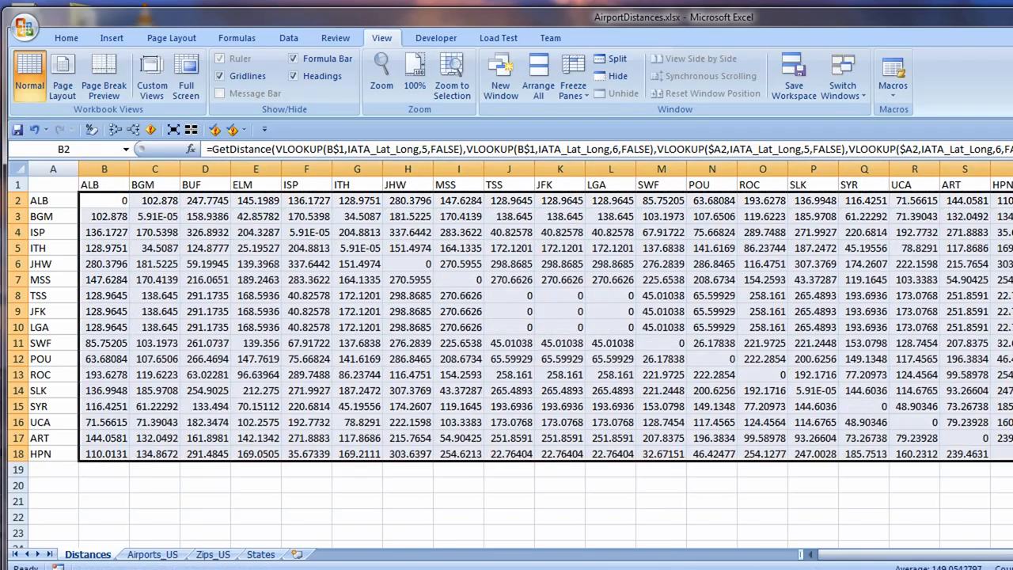
# Step: Format the distances in B2:T18 with the Comma style and no decimal places
pyautogui.click(66, 38)
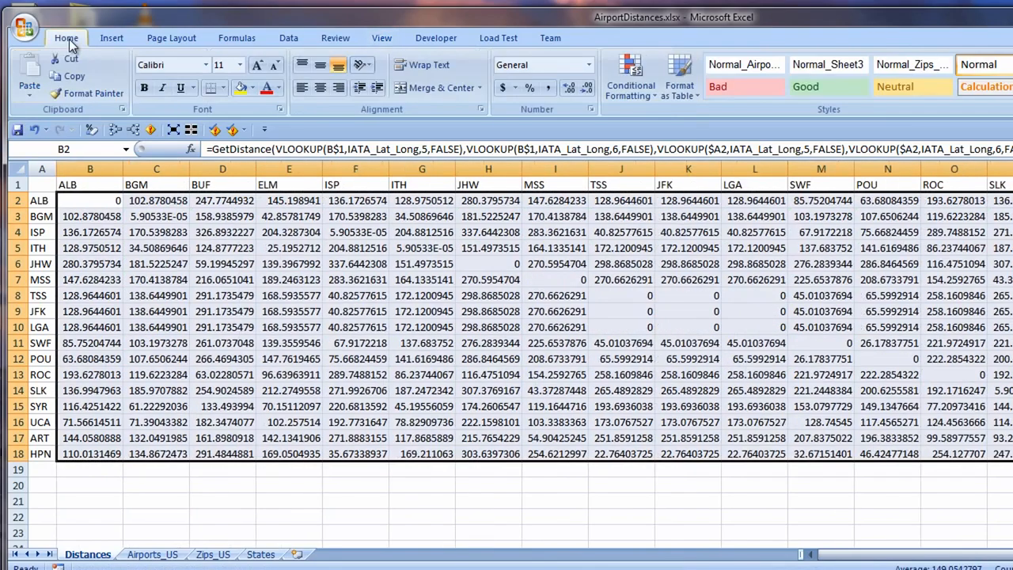
pyautogui.click(547, 90)
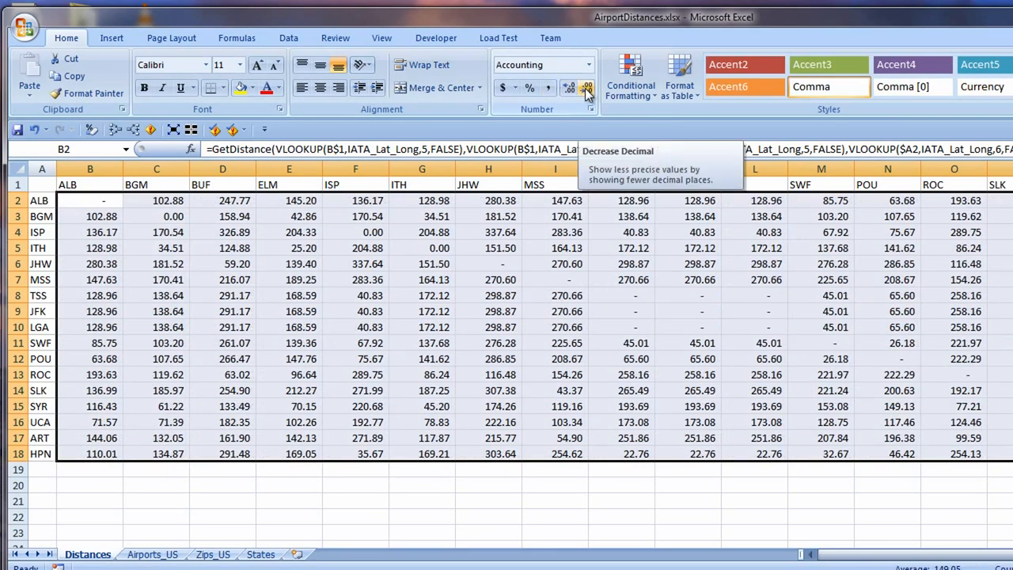
pyautogui.click(586, 90)
pyautogui.click(586, 90)
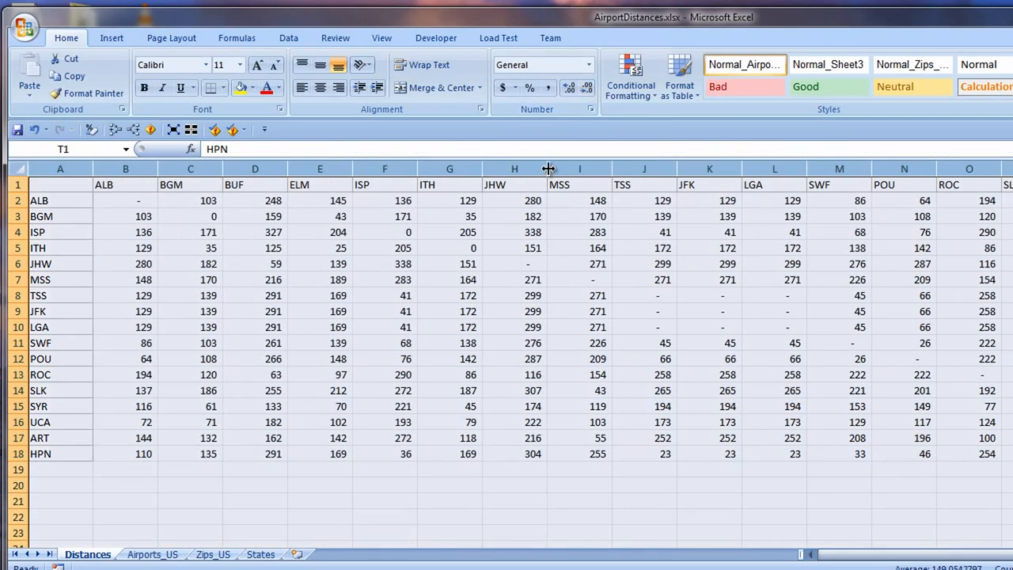
# Step: Autofit columns A to T, and set their column width to 8
pyautogui.doubleClick(548, 168)
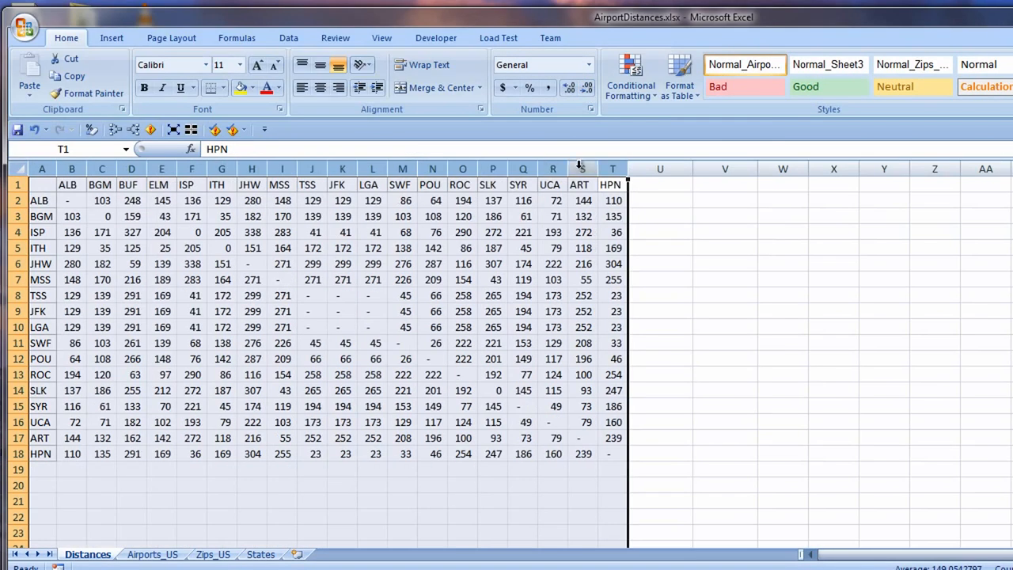
pyautogui.rightClick(581, 170)
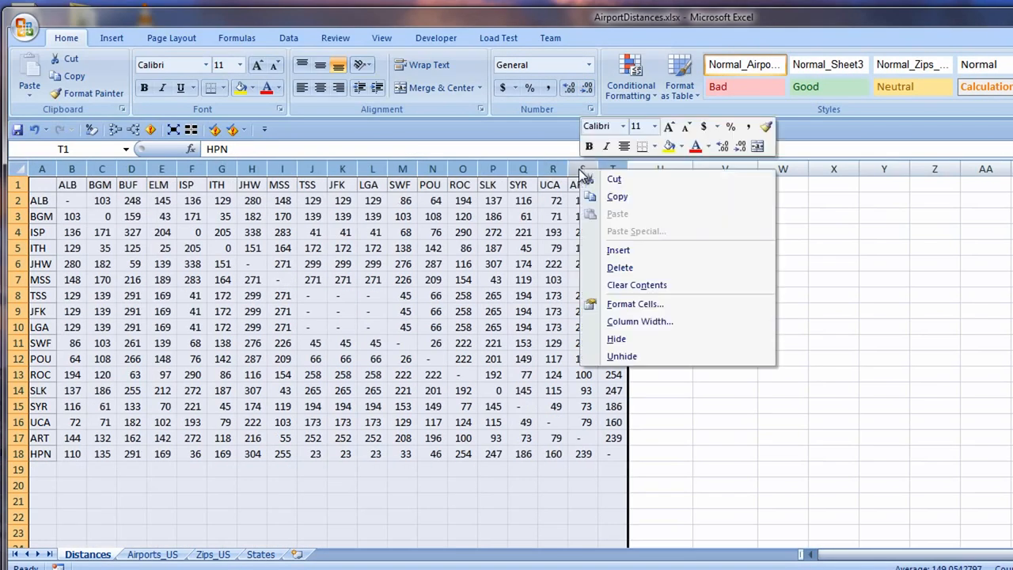
pyautogui.click(620, 322)
pyautogui.write('8')
pyautogui.press('Return')
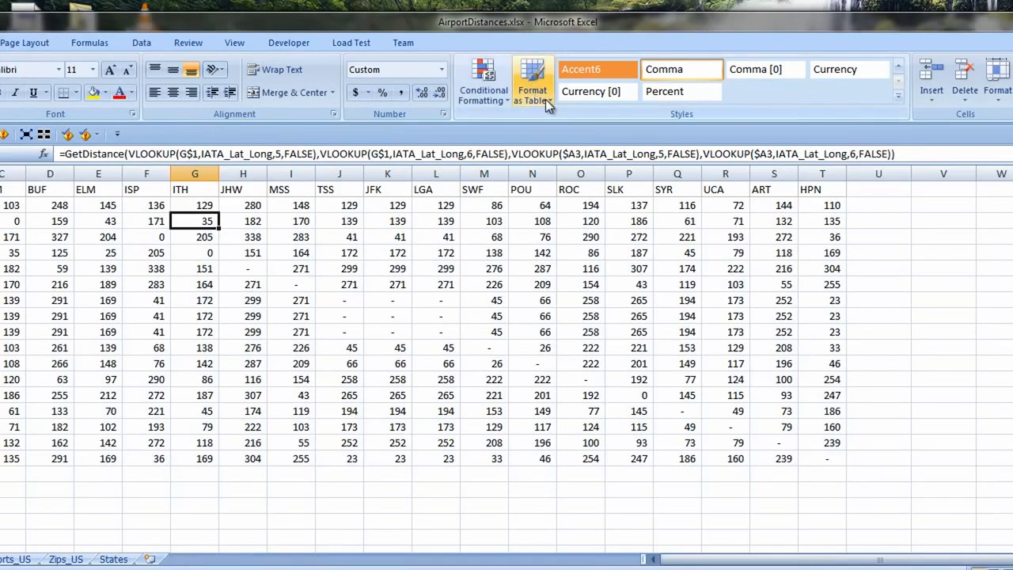
# Step: Format the matrix A1:T18 as a table with headers, and give it the light orange table style with full cell borders
pyautogui.click(693, 93)
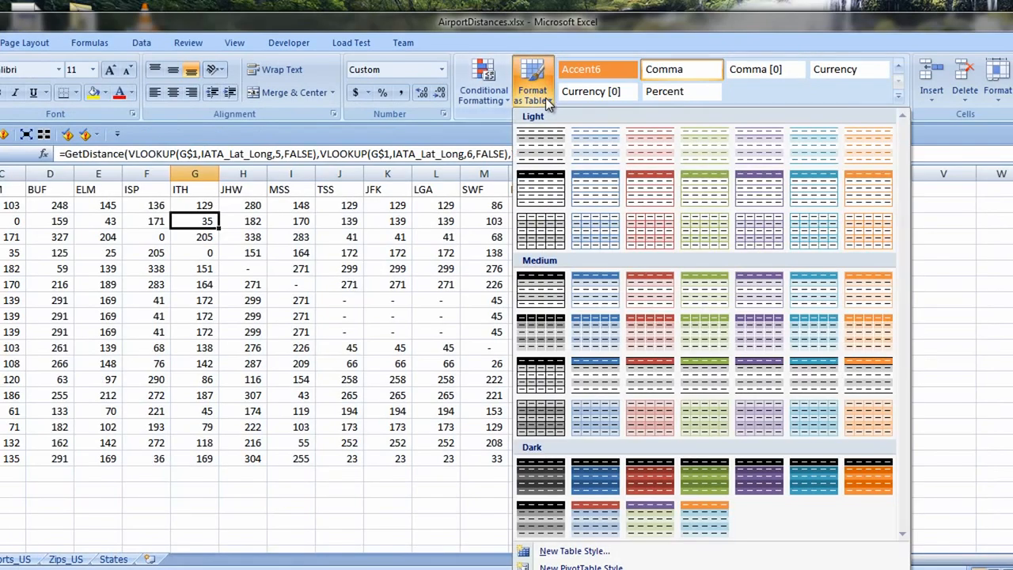
pyautogui.click(868, 145)
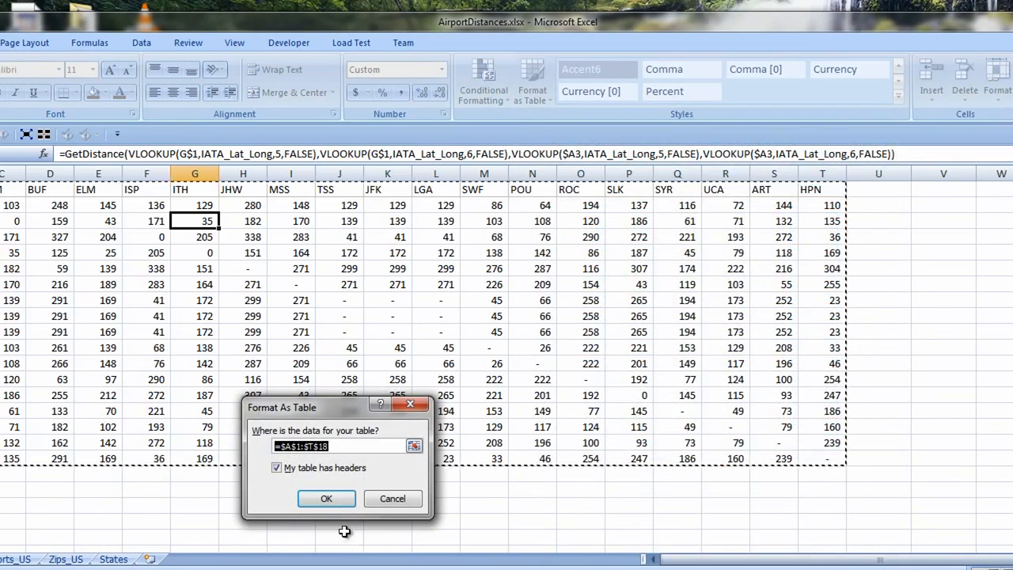
pyautogui.click(328, 497)
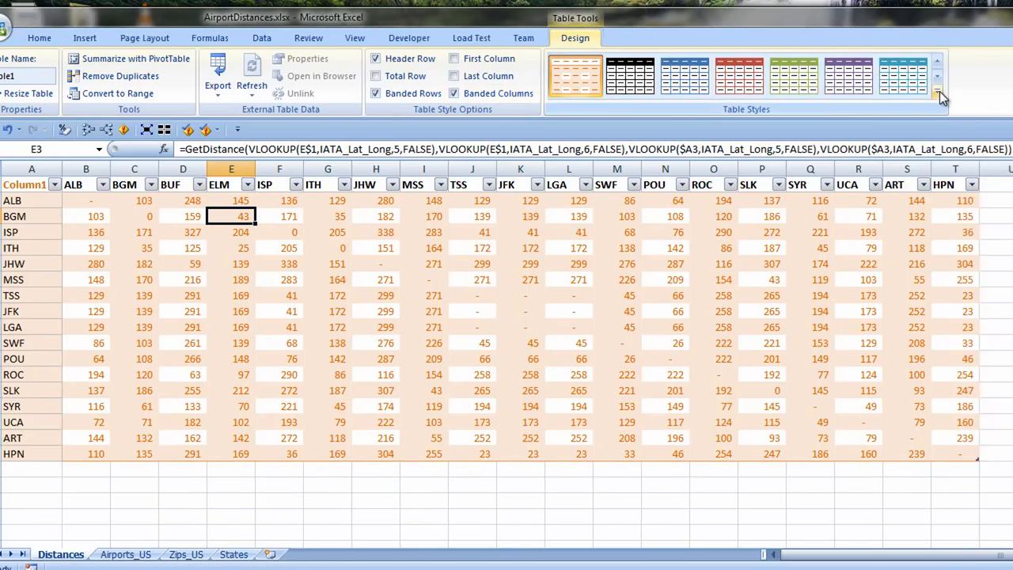
pyautogui.click(980, 91)
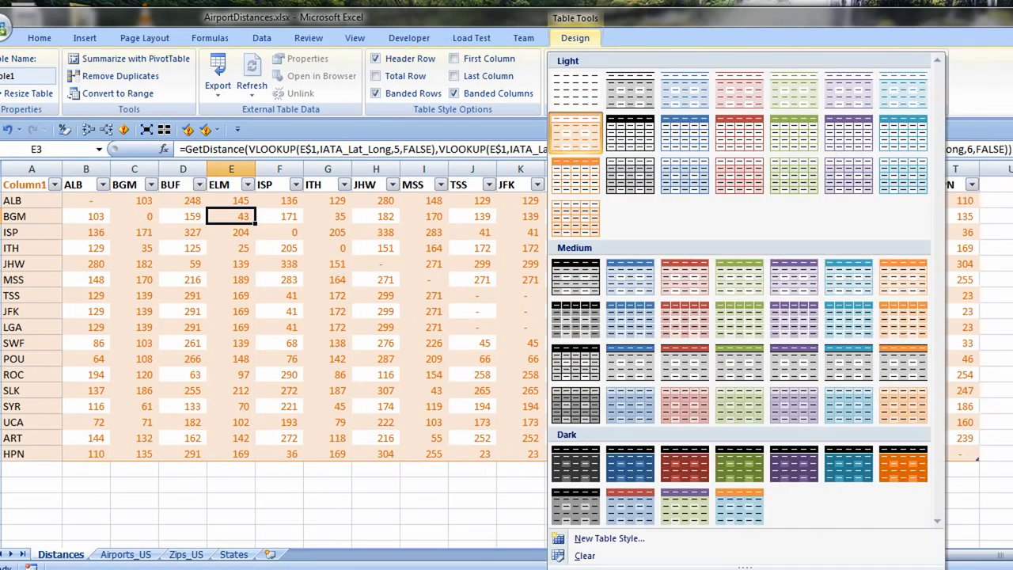
pyautogui.click(582, 227)
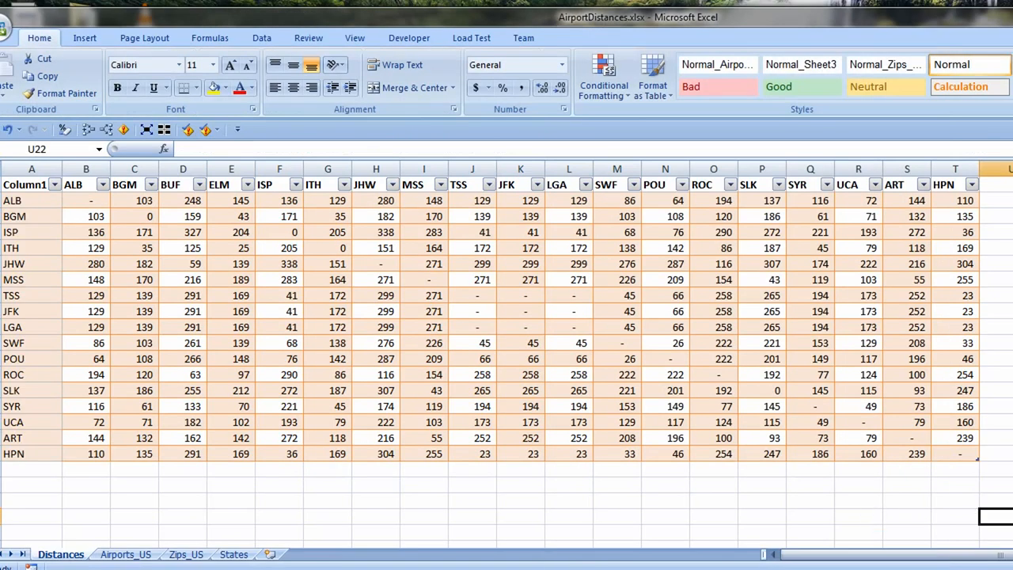
# Step: Fill the table's ALB row, A2:T2, with the light orange background colour
pyautogui.click(10, 200)
pyautogui.rightClick(103, 200)
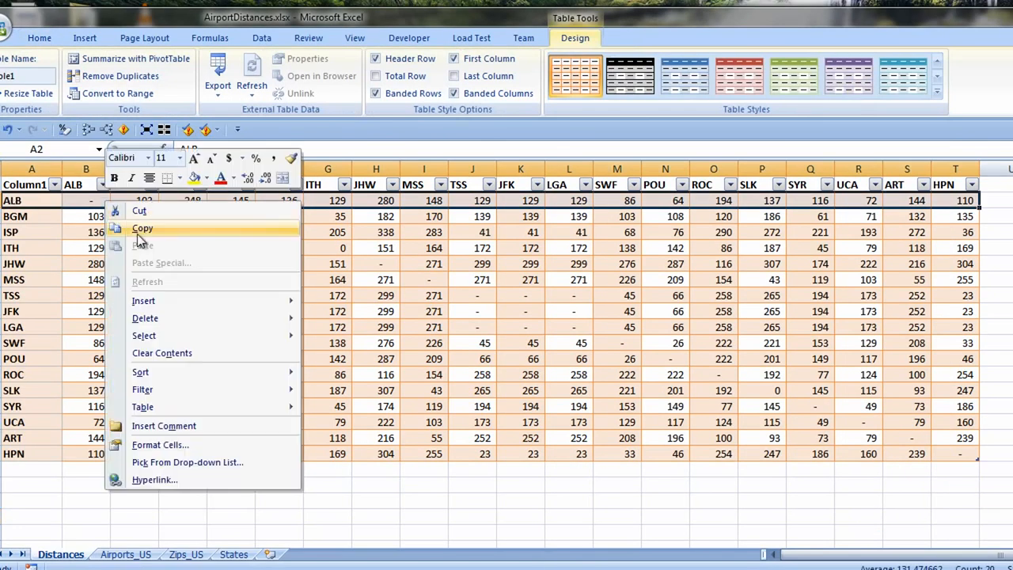
pyautogui.click(194, 445)
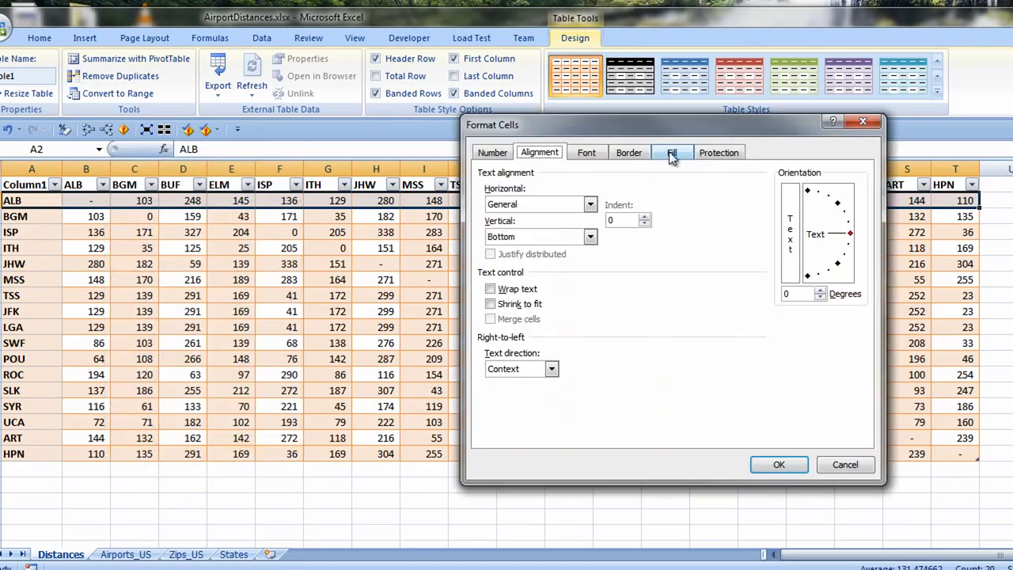
pyautogui.click(671, 152)
pyautogui.click(621, 245)
pyautogui.click(779, 465)
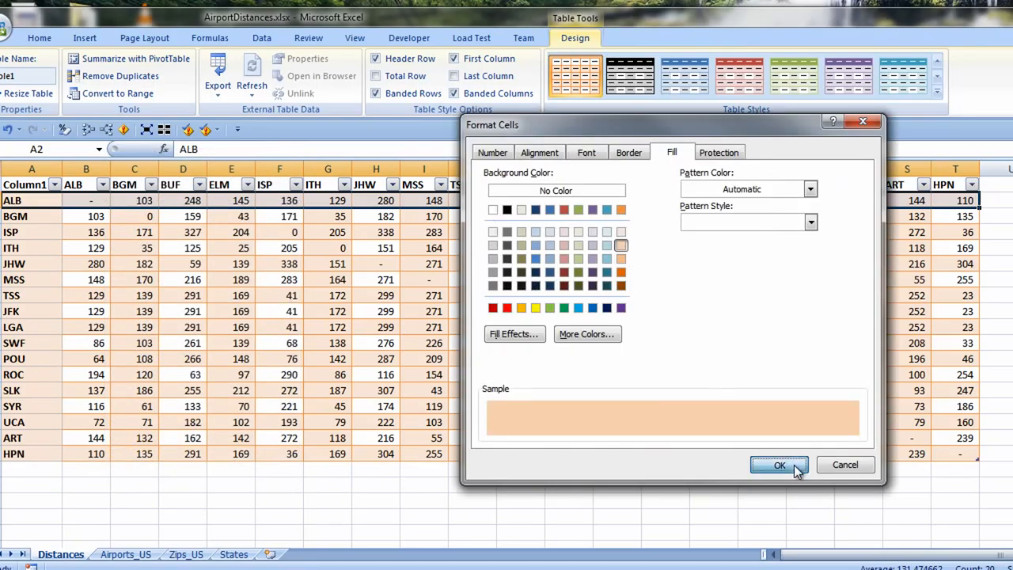
# Step: Copy the ALB row's formatting onto the JHW row with Format Painter
pyautogui.hotkey('alt', 'h')
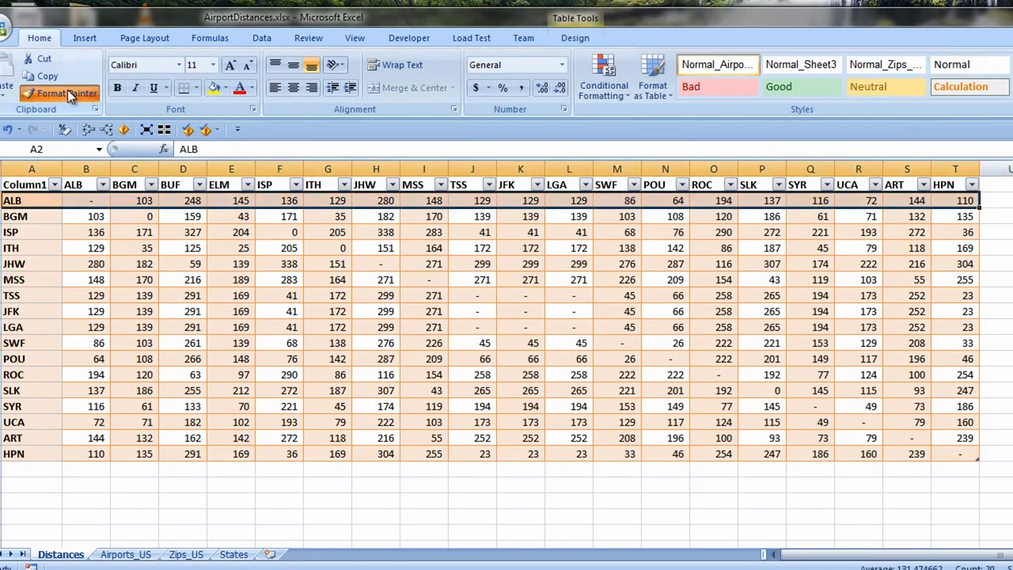
pyautogui.click(63, 92)
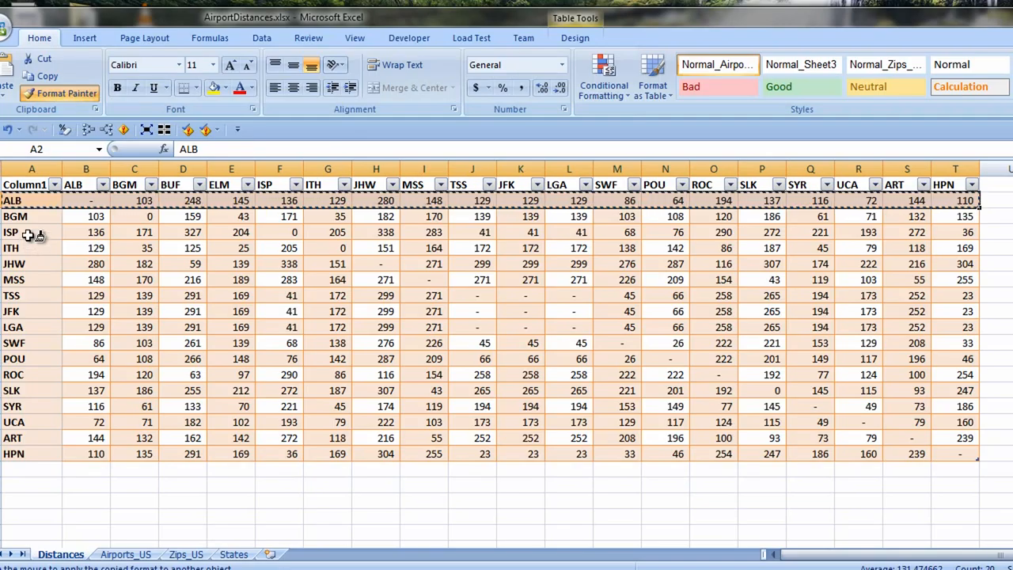
pyautogui.click(22, 265)
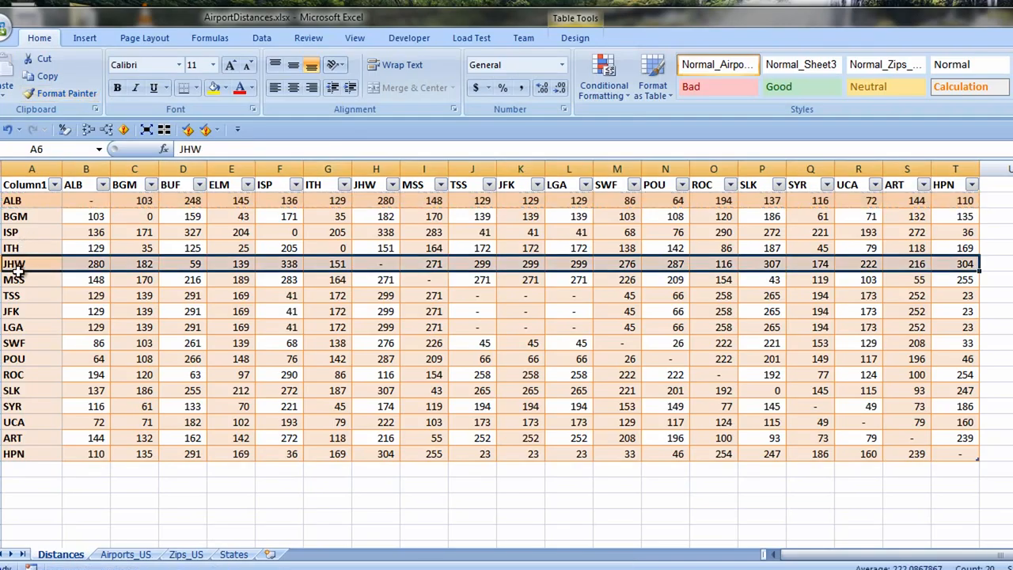
# Step: Copy the JHW row's formatting onto the LGA, SLK and HPN rows with Format Painter
pyautogui.click(64, 94)
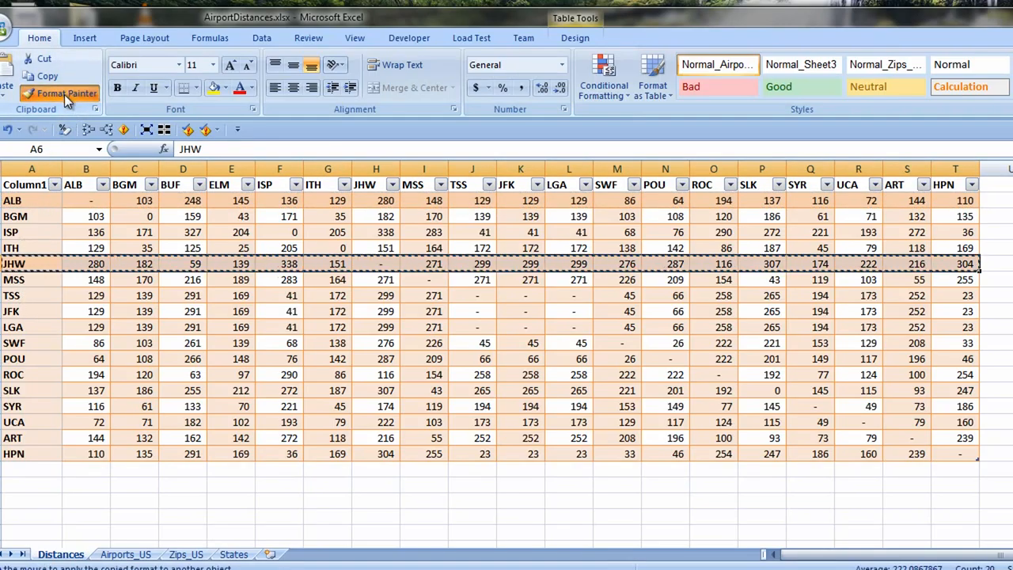
pyautogui.click(7, 390)
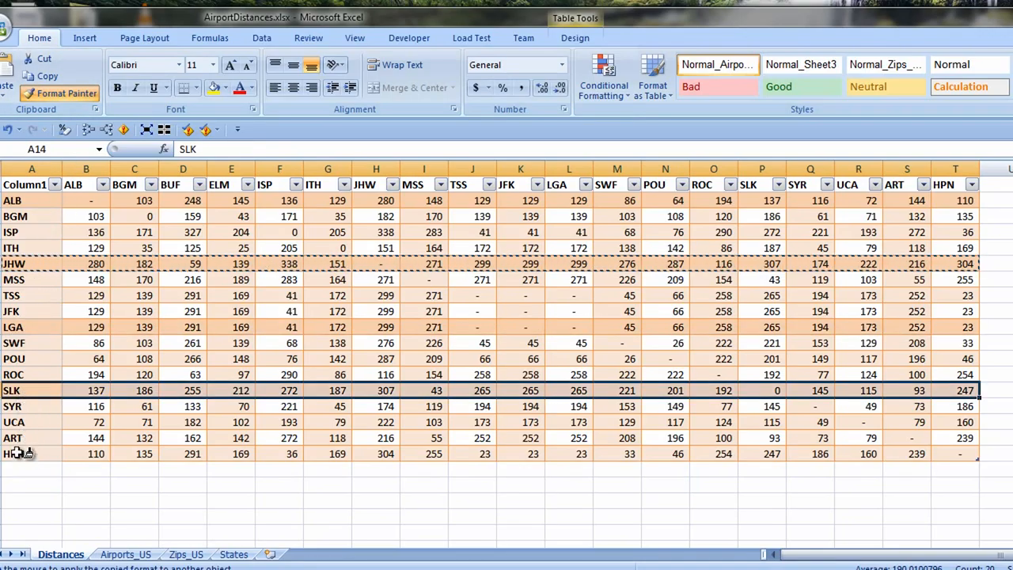
pyautogui.click(6, 453)
# Step: Fill the BGM column's distances, C2:C18, with the lightest aqua theme colour
pyautogui.moveTo(135, 200); pyautogui.dragTo(138, 450)
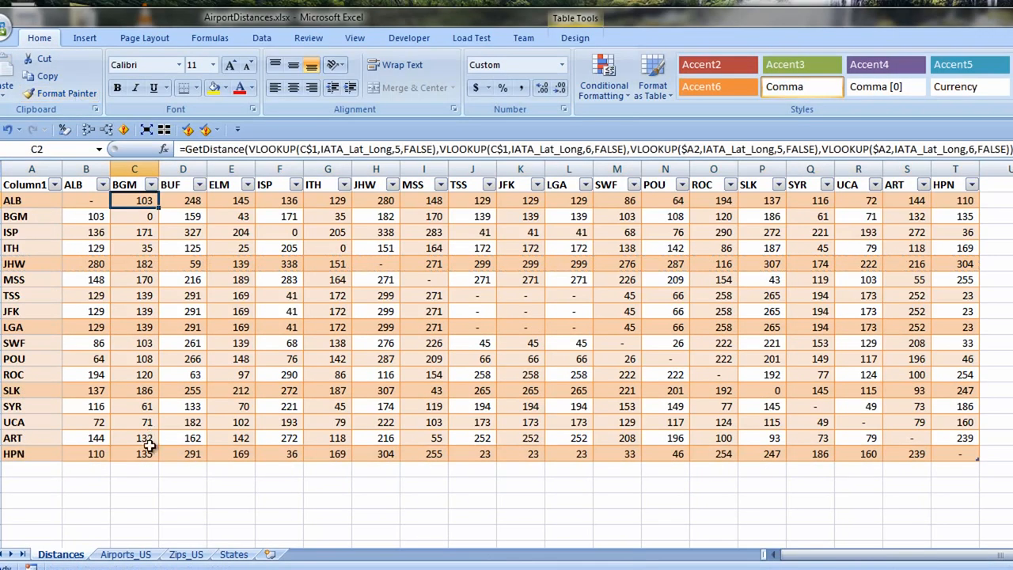
pyautogui.click(225, 88)
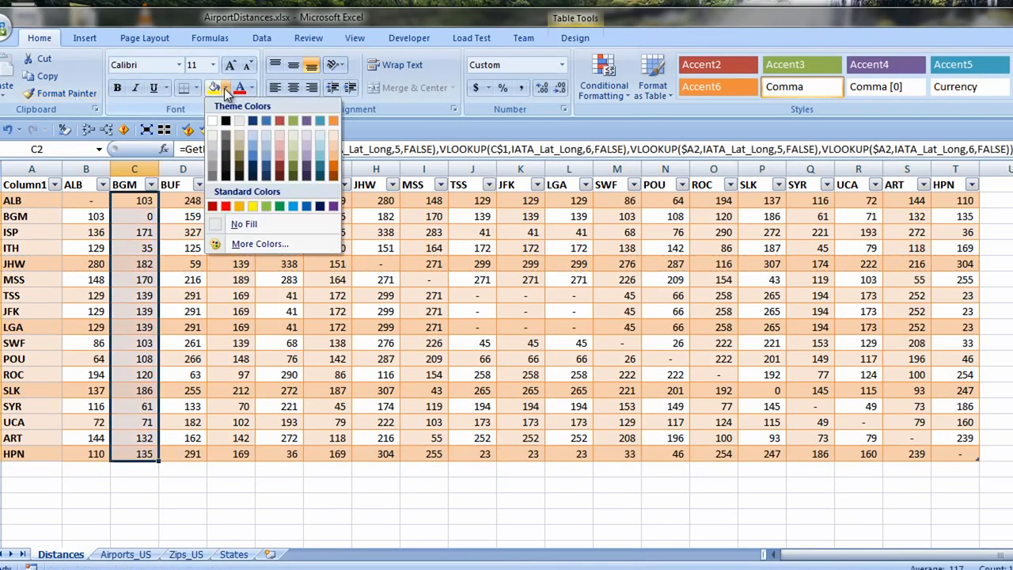
pyautogui.click(321, 134)
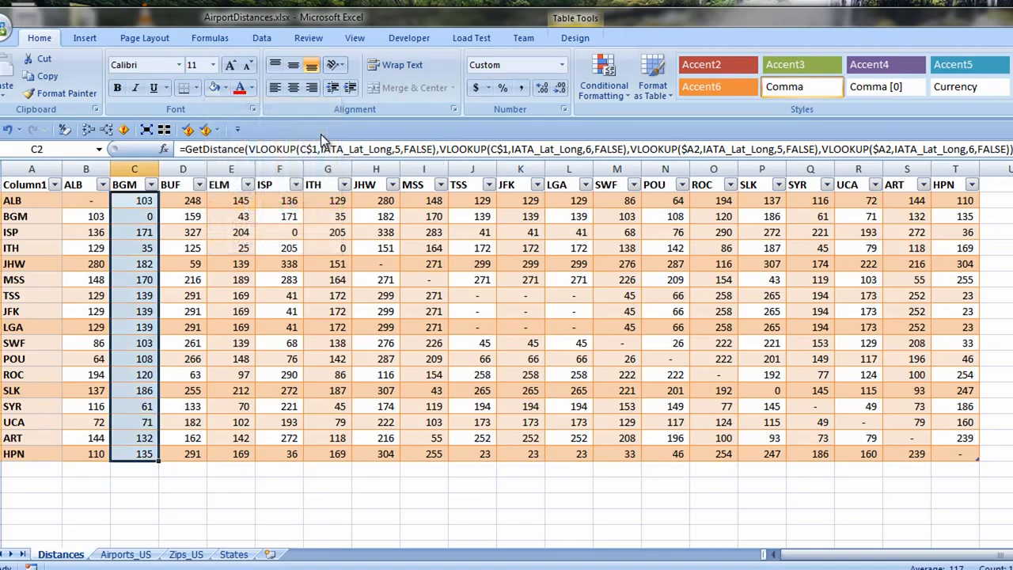
# Step: Fill cell C2 with a custom, darker shade of the column's light aqua colour
pyautogui.click(133, 201)
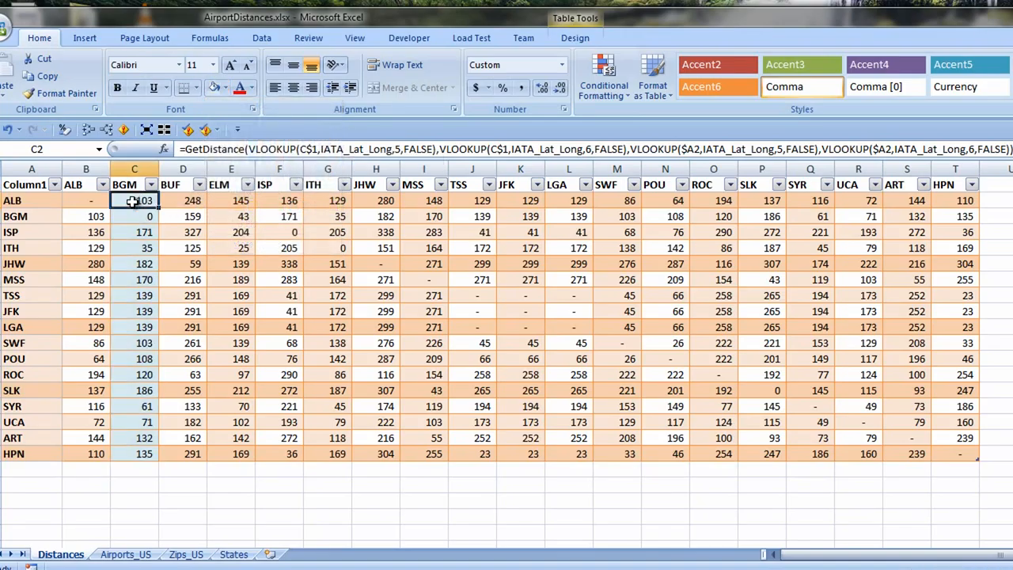
pyautogui.click(226, 88)
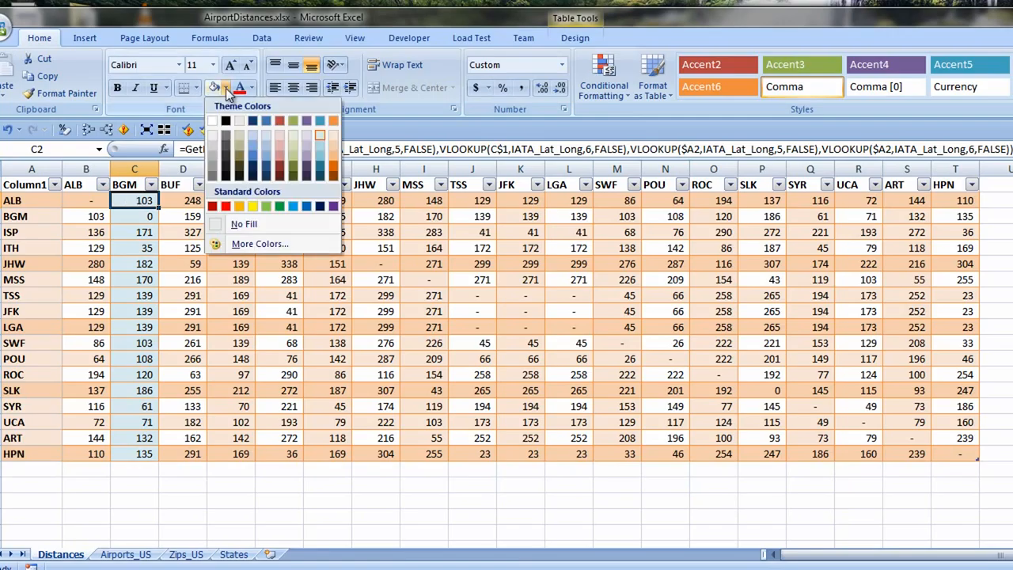
pyautogui.click(261, 245)
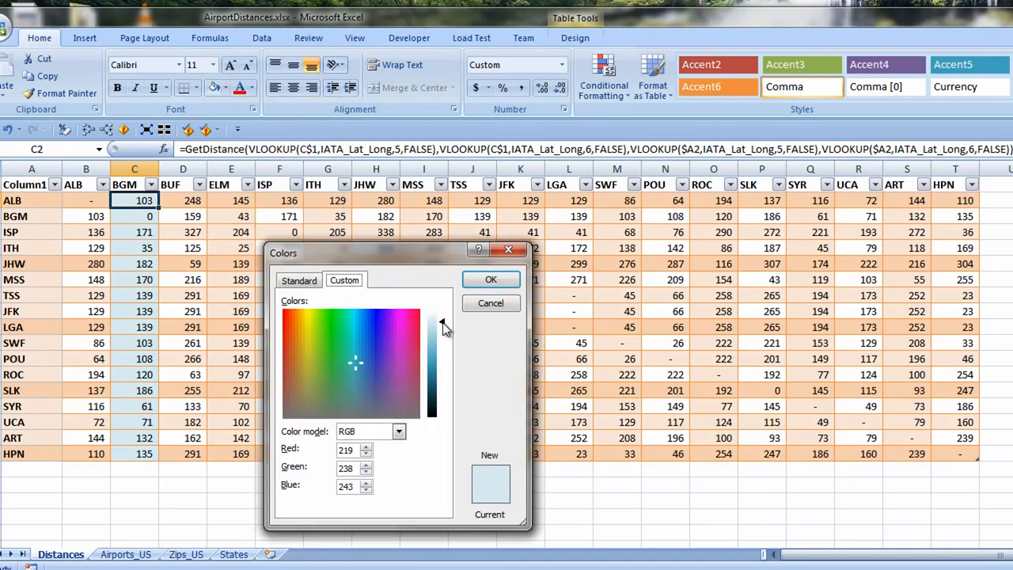
pyautogui.moveTo(443, 328); pyautogui.dragTo(445, 345)
pyautogui.click(482, 279)
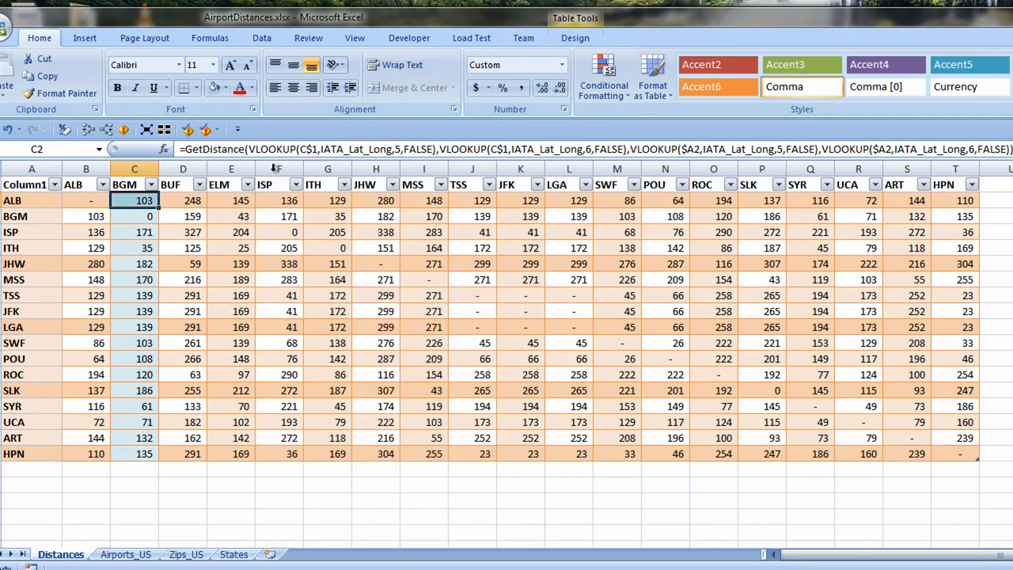
# Step: Copy C2's darker aqua formatting onto C6, C10, C14 and C18 with Format Painter
pyautogui.doubleClick(59, 93)
pyautogui.click(136, 264)
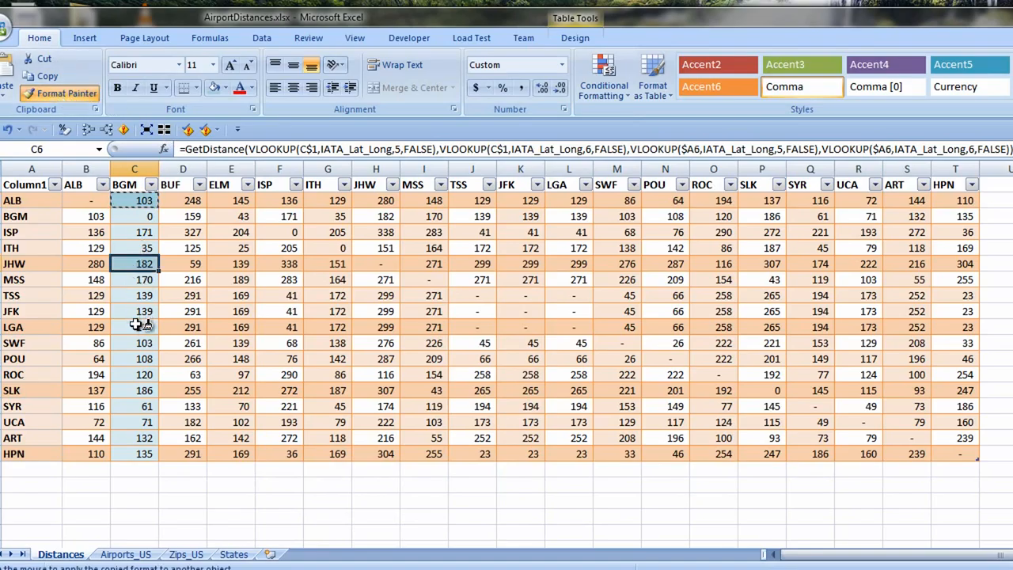
pyautogui.click(136, 327)
pyautogui.click(136, 390)
pyautogui.click(134, 453)
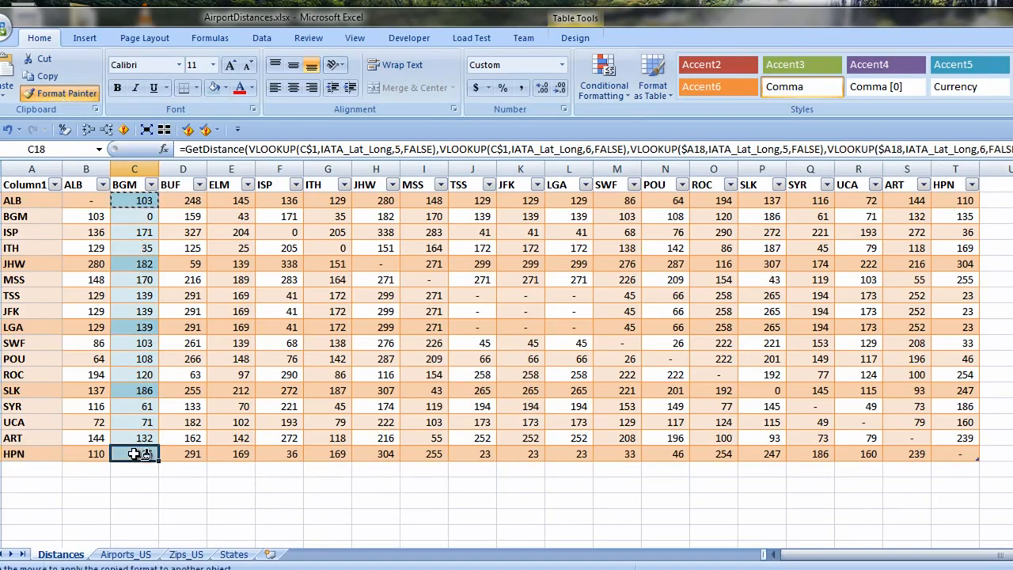
pyautogui.click(59, 93)
# Step: Fill the row labels in A3, A5, A7, A9, A11, A13, A15 and A17 with white
pyautogui.click(39, 215)
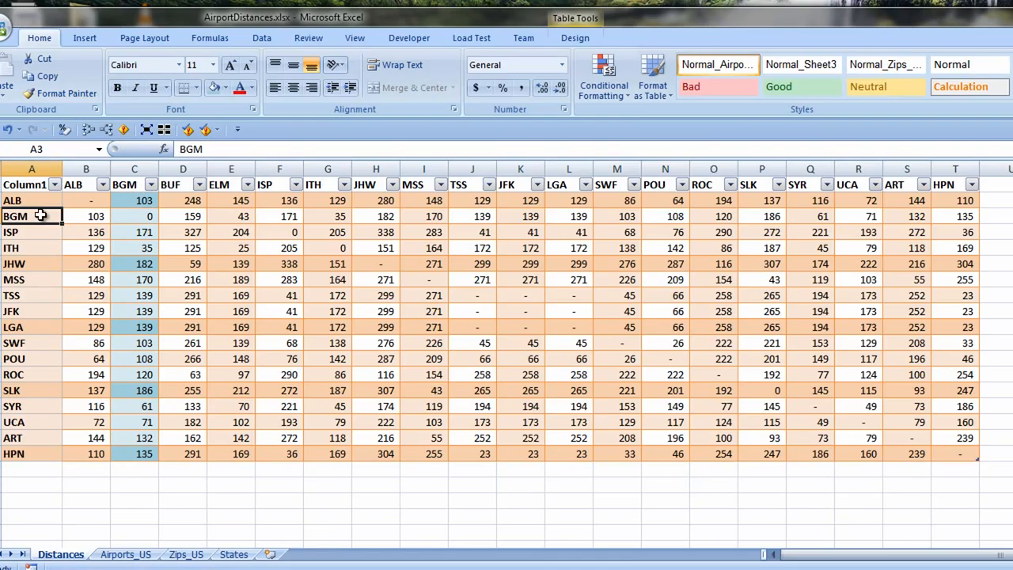
pyautogui.keyDown('ctrl'); pyautogui.click(41, 248); pyautogui.keyUp('ctrl')
pyautogui.keyDown('ctrl'); pyautogui.click(41, 279); pyautogui.keyUp('ctrl')
pyautogui.keyDown('ctrl'); pyautogui.click(41, 311); pyautogui.keyUp('ctrl')
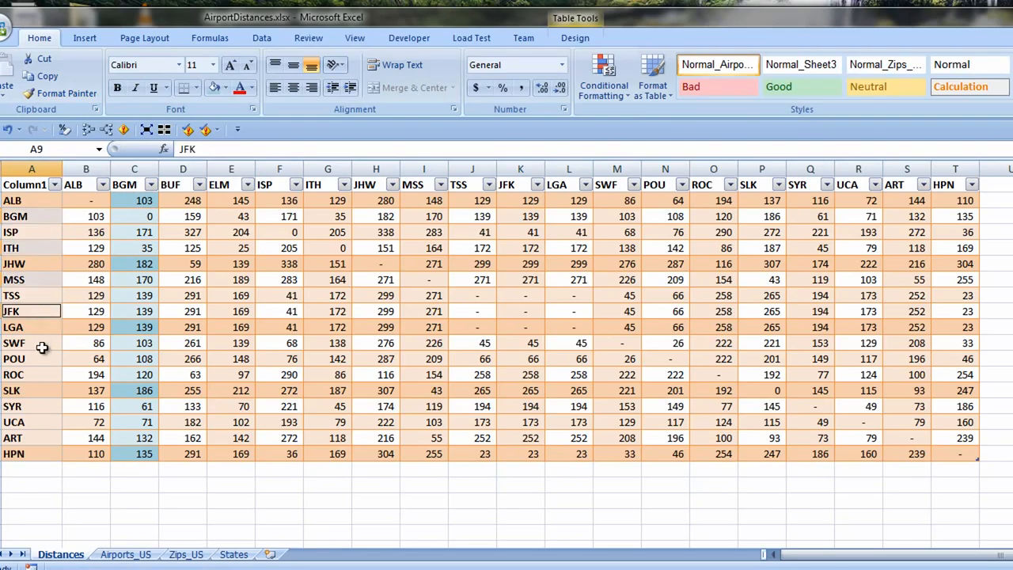
pyautogui.keyDown('ctrl'); pyautogui.click(42, 344); pyautogui.keyUp('ctrl')
pyautogui.keyDown('ctrl'); pyautogui.click(40, 375); pyautogui.keyUp('ctrl')
pyautogui.keyDown('ctrl'); pyautogui.click(39, 407); pyautogui.keyUp('ctrl')
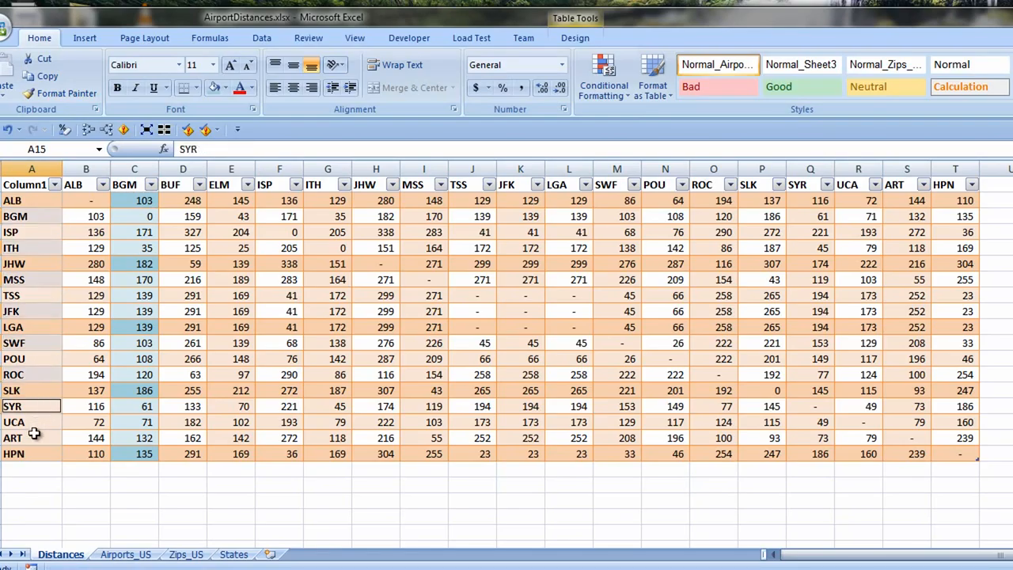
pyautogui.keyDown('ctrl'); pyautogui.click(34, 435); pyautogui.keyUp('ctrl')
pyautogui.click(225, 87)
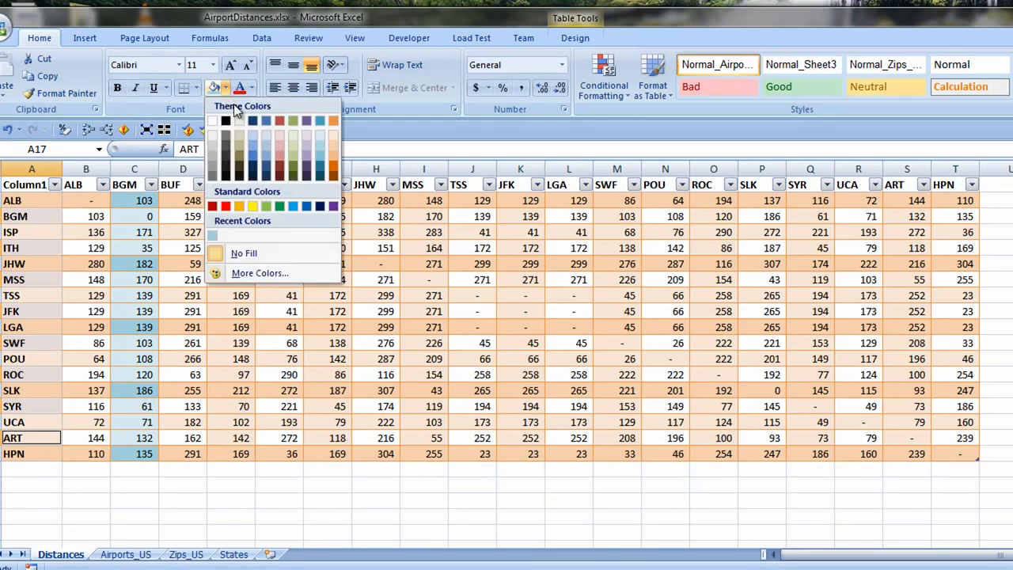
pyautogui.click(212, 121)
# Step: Fill C3, C5, C7, C9, C11, C13, C15 and C17 with the custom very light aqua RGB 243, 249, 251
pyautogui.click(140, 216)
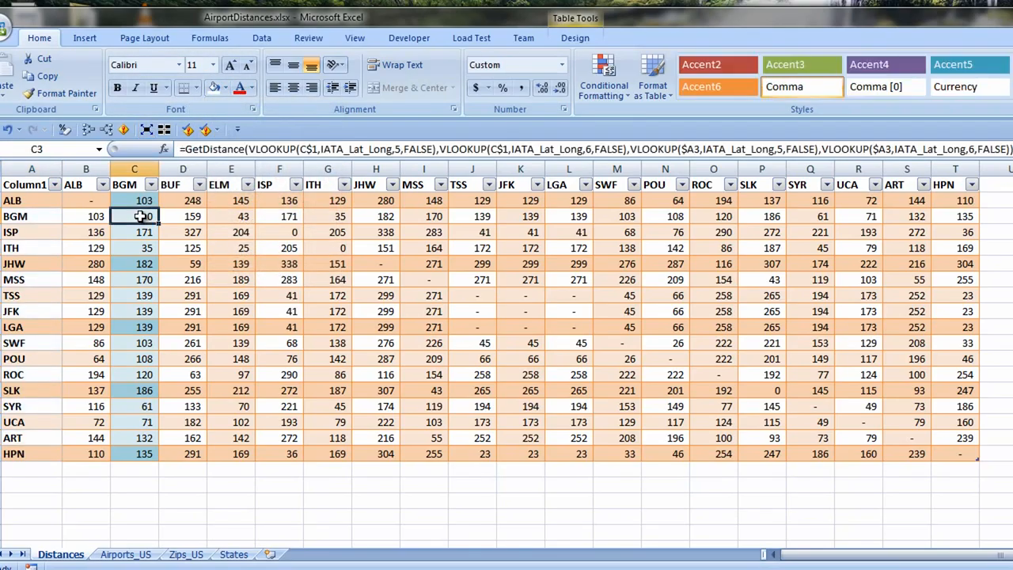
pyautogui.click(140, 248)
pyautogui.click(137, 280)
pyautogui.click(134, 311)
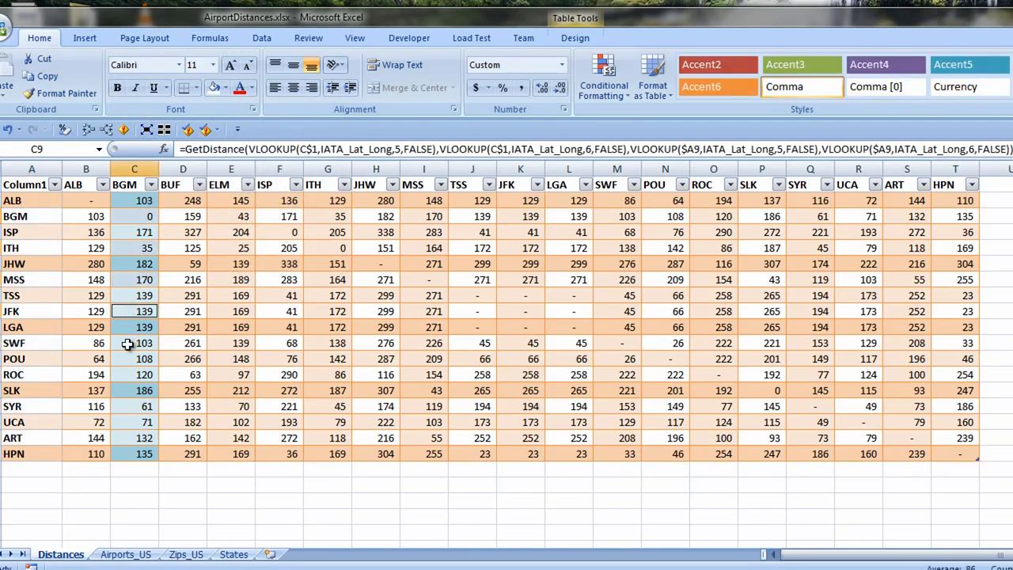
pyautogui.click(128, 344)
pyautogui.click(129, 374)
pyautogui.click(127, 407)
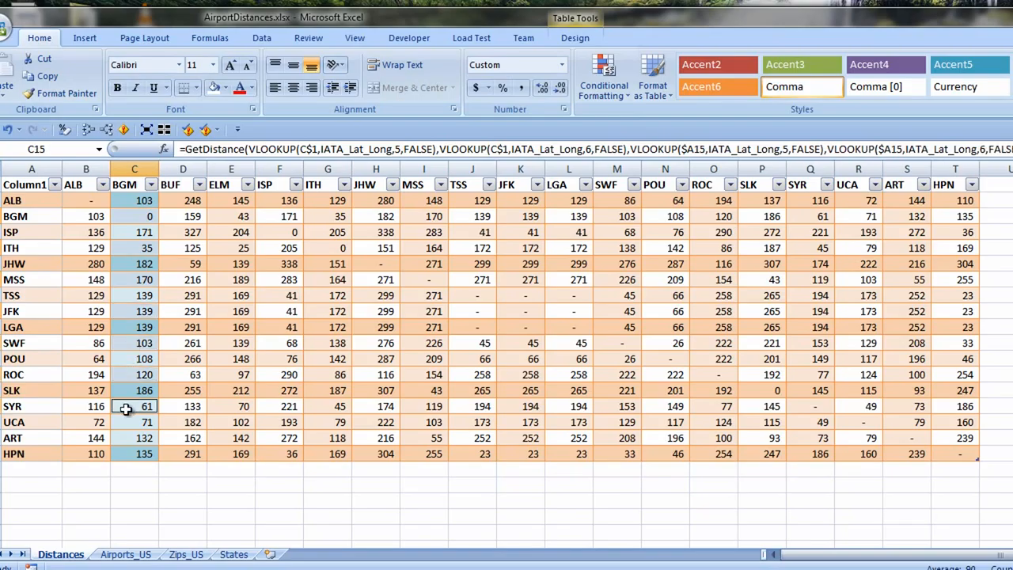
pyautogui.click(128, 438)
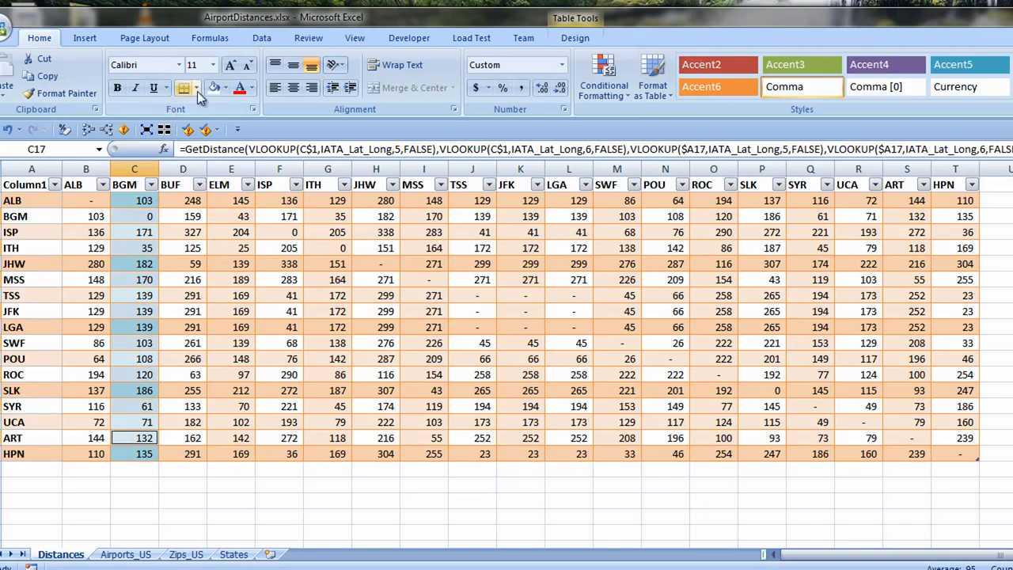
pyautogui.click(225, 88)
pyautogui.click(272, 273)
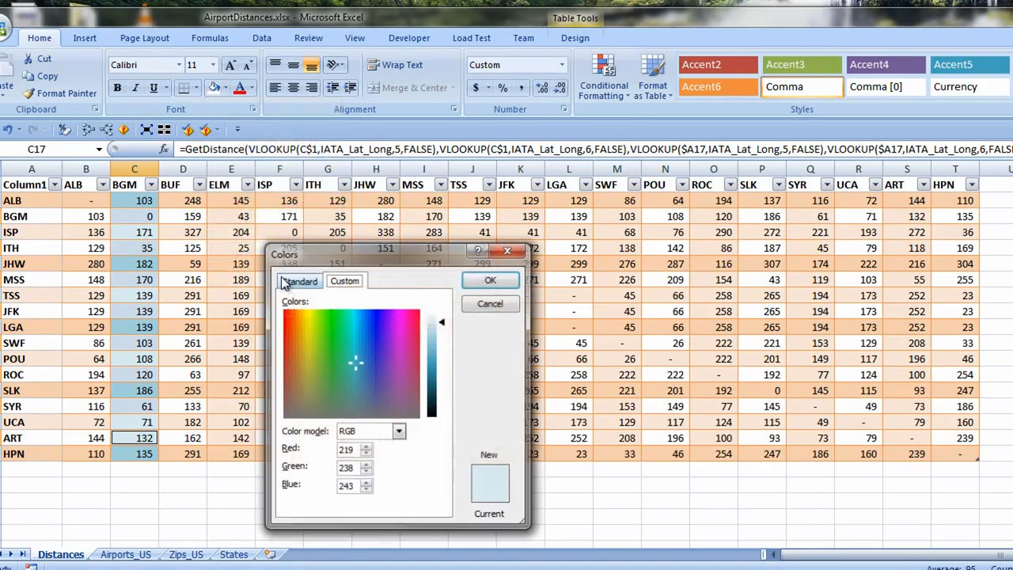
pyautogui.moveTo(440, 323); pyautogui.dragTo(443, 315)
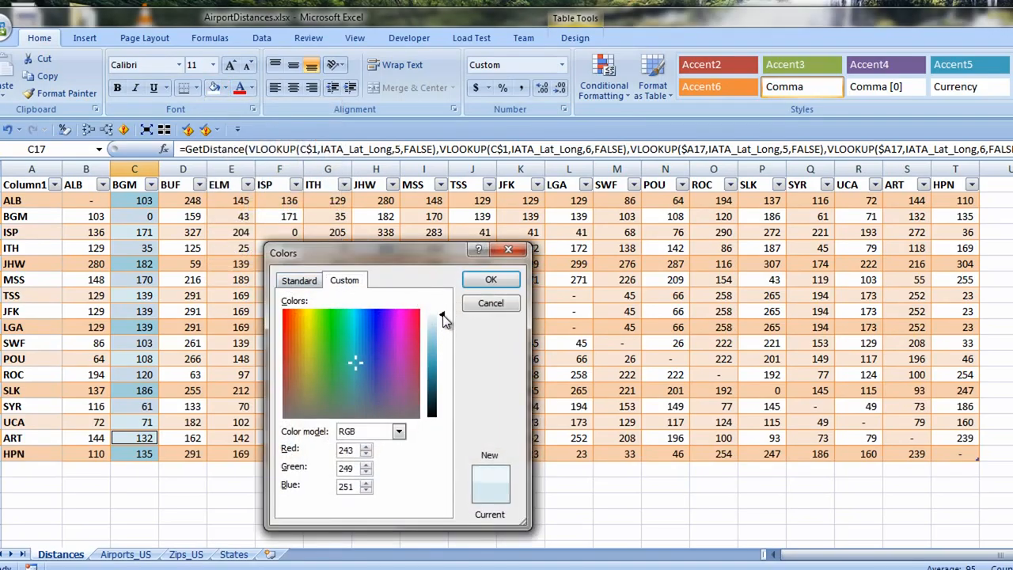
pyautogui.click(491, 279)
pyautogui.click(328, 501)
# Step: Copy the BGM column's formatting, C1:C18, onto the ELM, ITH, MSS, JFK, SWF, ROC, SYR and ART columns with Format Painter
pyautogui.moveTo(133, 186); pyautogui.dragTo(136, 455)
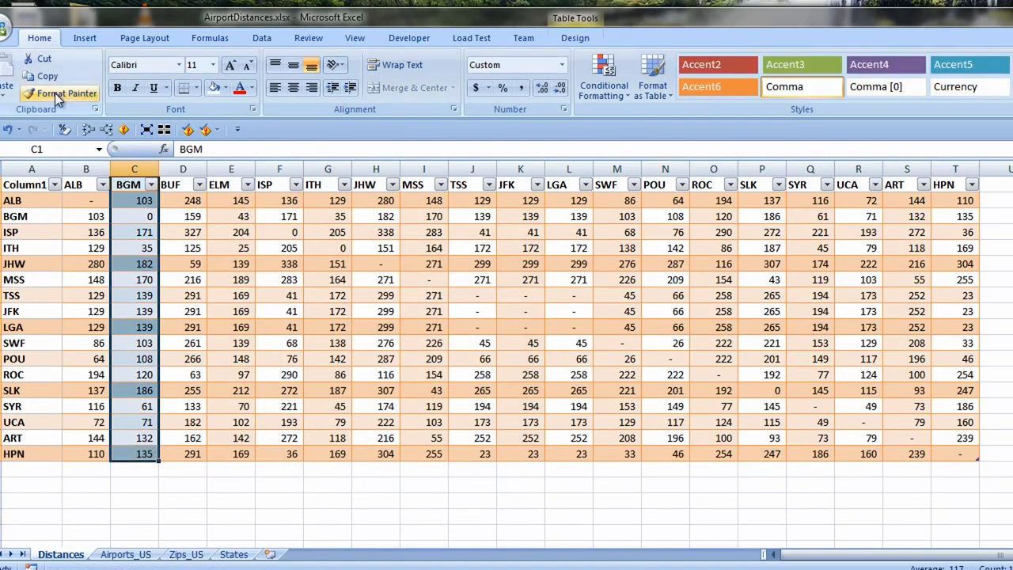
pyautogui.click(57, 95)
pyautogui.moveTo(231, 185); pyautogui.dragTo(231, 454)
pyautogui.click(64, 93)
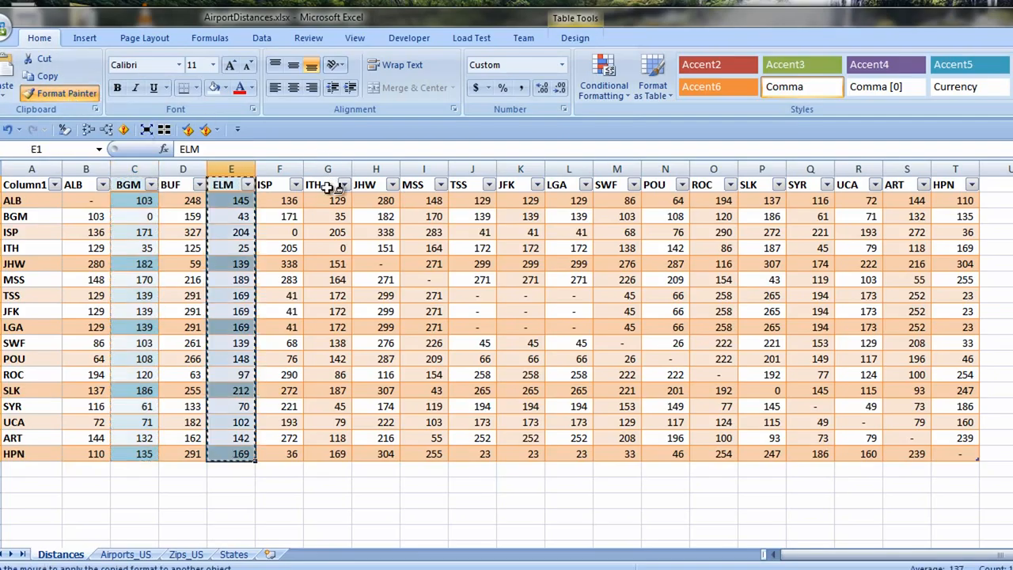
pyautogui.click(327, 187)
pyautogui.click(423, 187)
pyautogui.click(519, 186)
pyautogui.click(616, 187)
pyautogui.click(713, 187)
pyautogui.click(822, 187)
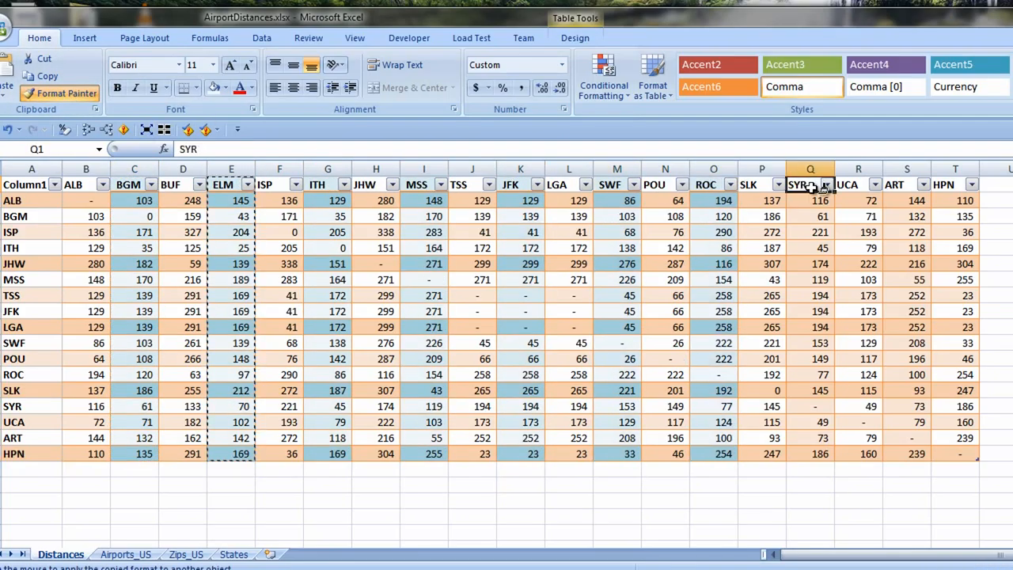
pyautogui.click(906, 187)
pyautogui.press('Escape')
pyautogui.click(1012, 469)
# Step: Turn off the table's header filters
pyautogui.click(86, 200)
pyautogui.click(262, 38)
pyautogui.click(396, 73)
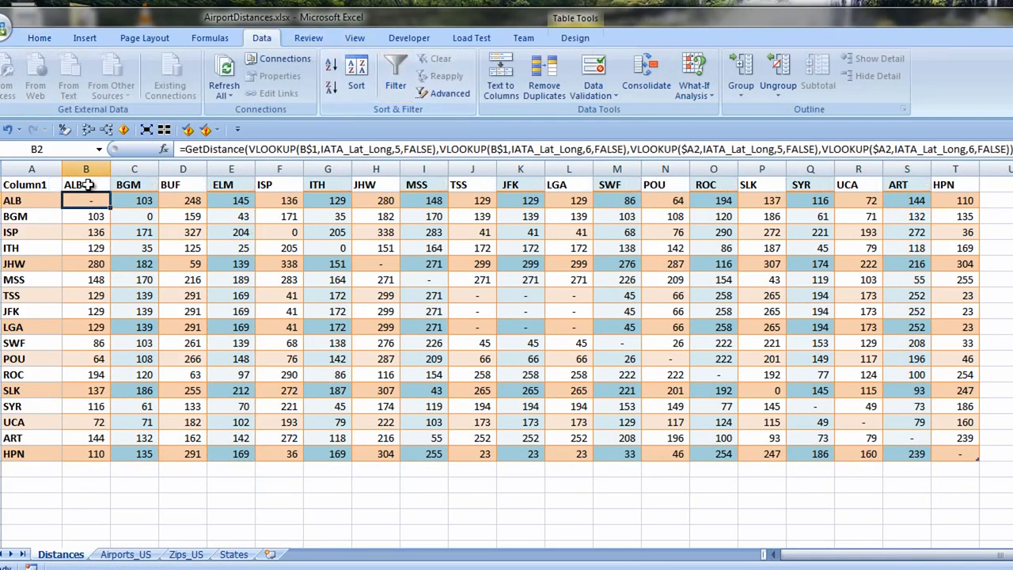
# Step: Right-align the airport code headers in B1:T1
pyautogui.moveTo(87, 185); pyautogui.dragTo(955, 184)
pyautogui.click(40, 38)
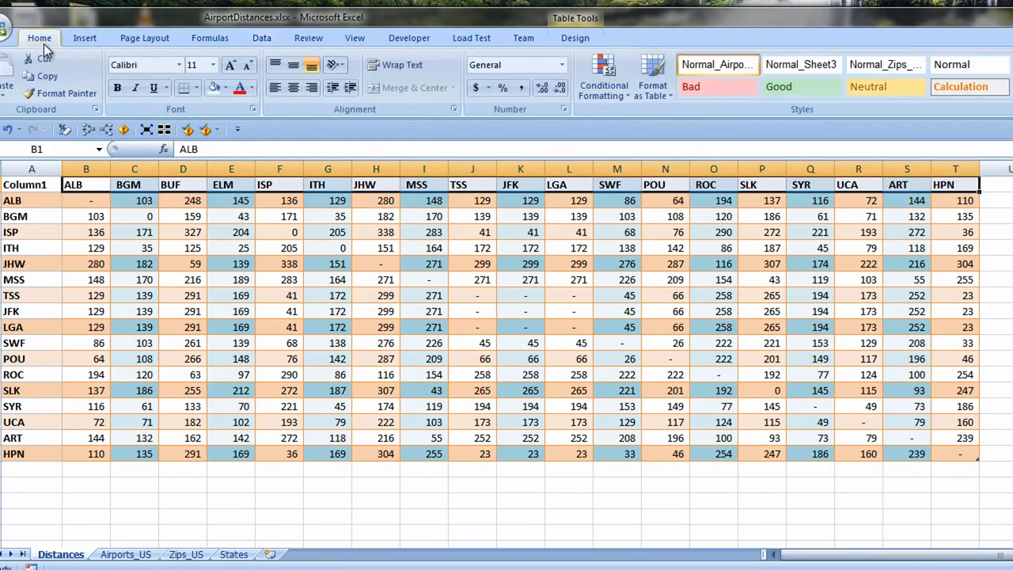
pyautogui.click(313, 87)
# Step: Hide the Column1 header in A1 with a white font colour, and narrow column A to fit the airport codes
pyautogui.press('Left')
pyautogui.click(252, 88)
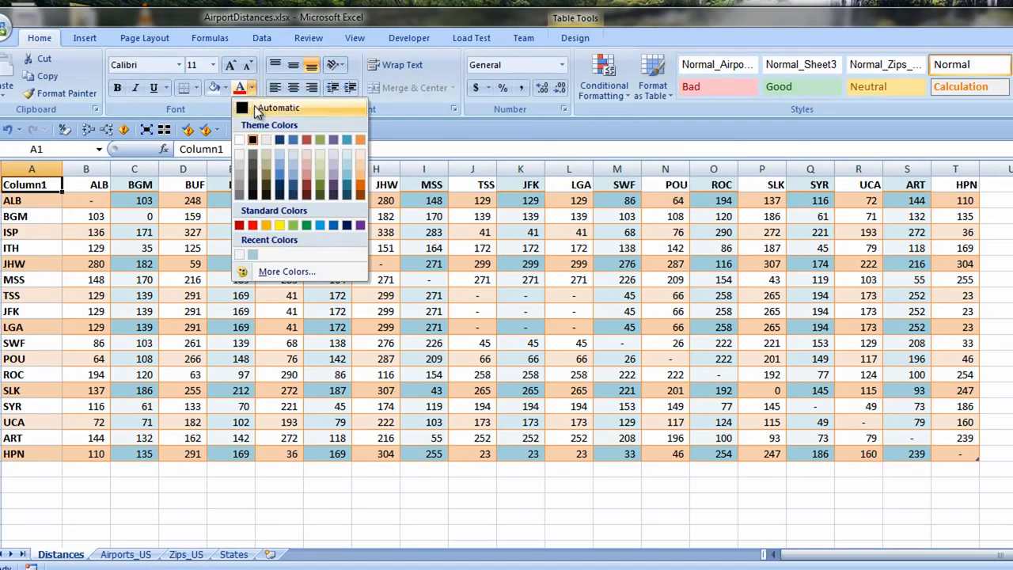
pyautogui.click(239, 139)
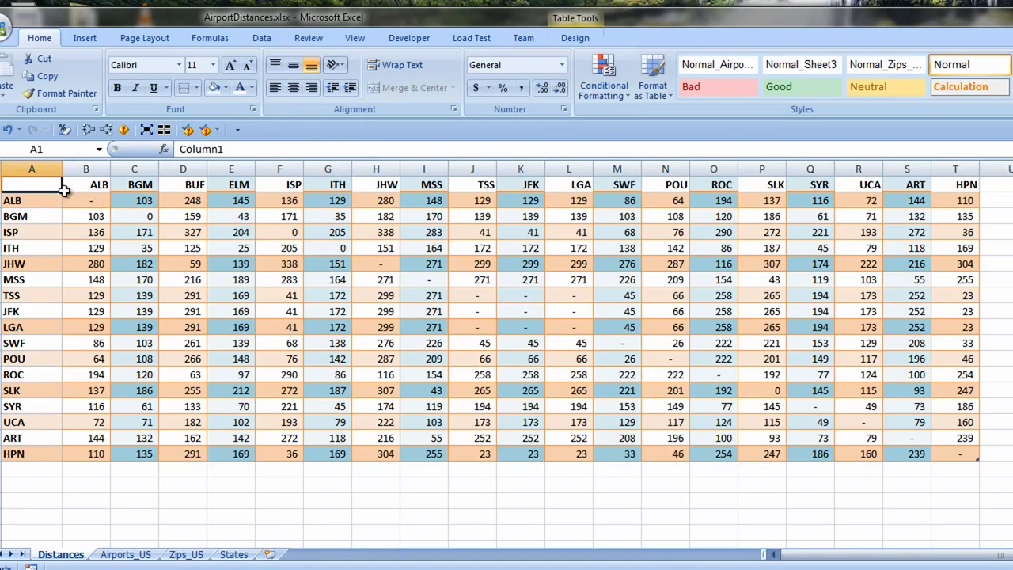
pyautogui.moveTo(63, 169); pyautogui.dragTo(40, 168)
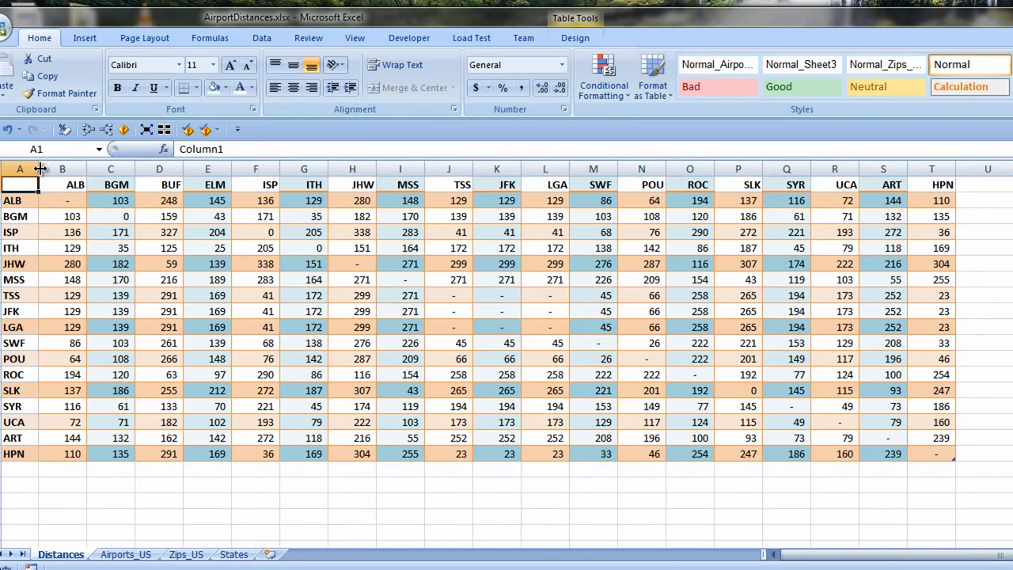
# Step: Set up a new conditional formatting rule on B2:T18 for cell values less than or equal to 50
pyautogui.moveTo(70, 199); pyautogui.dragTo(950, 457)
pyautogui.click(615, 95)
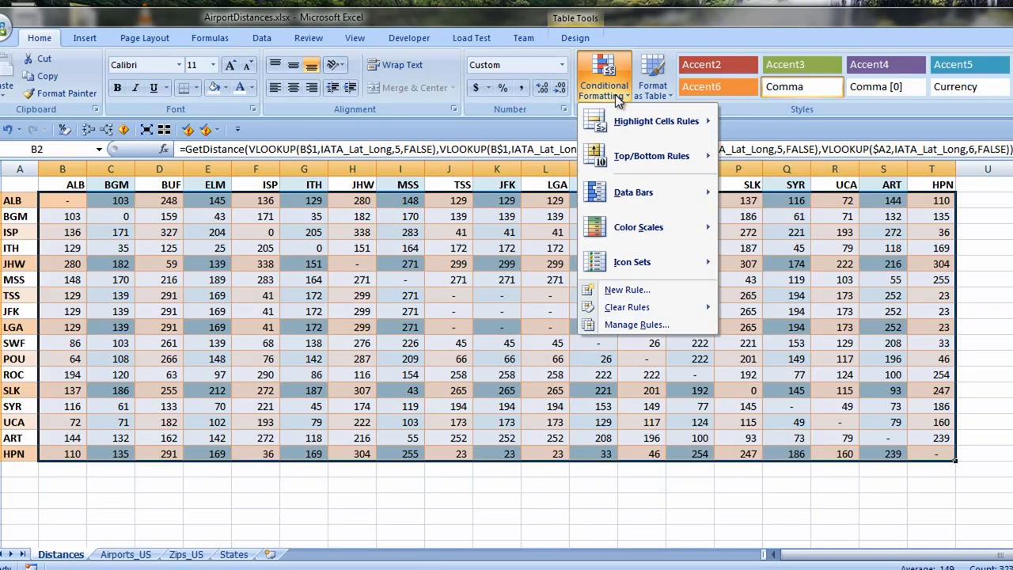
pyautogui.moveTo(648, 126)
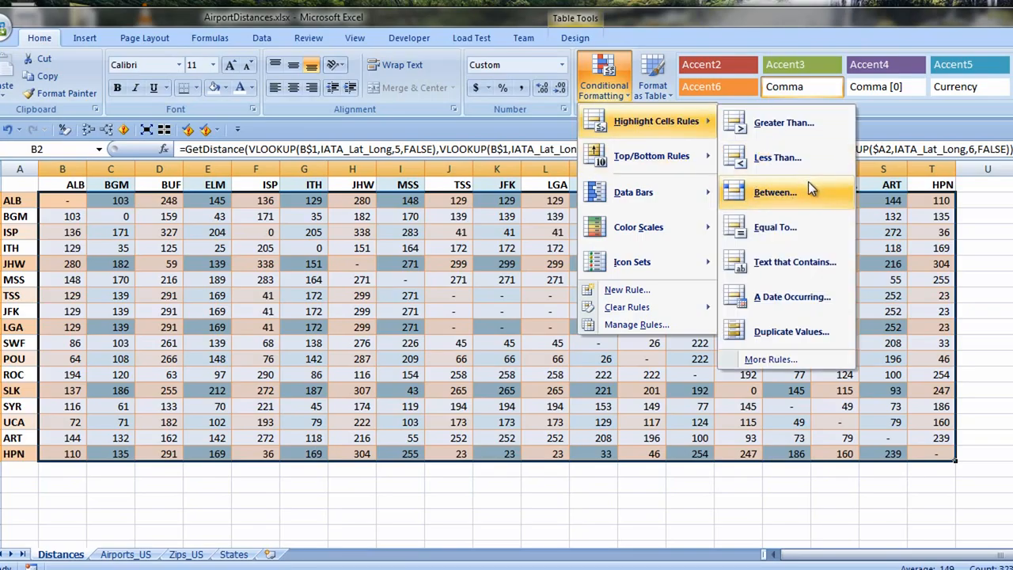
pyautogui.click(788, 358)
pyautogui.click(517, 314)
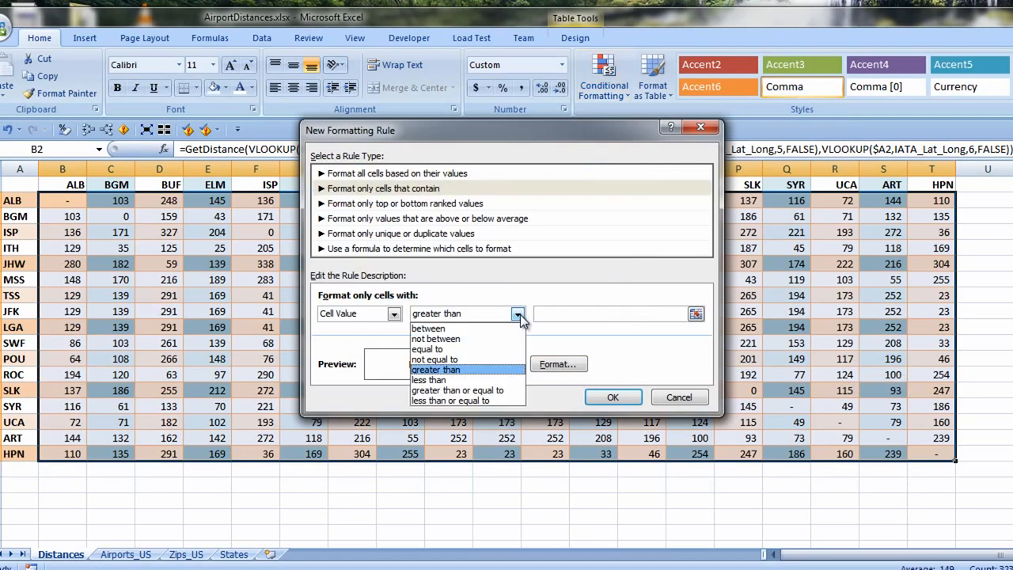
pyautogui.click(465, 400)
pyautogui.click(591, 314)
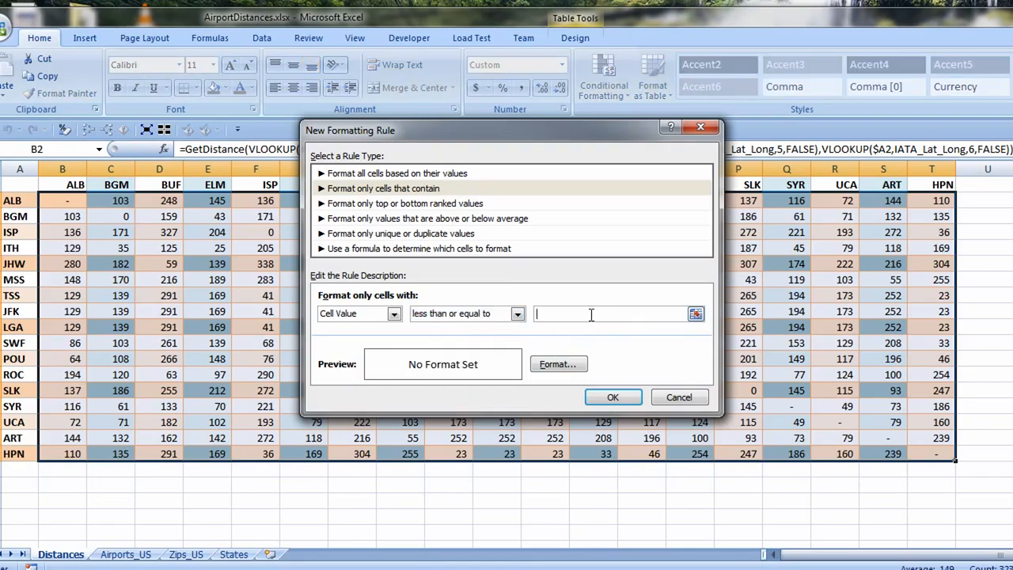
pyautogui.write('50')
# Step: Give the new conditional formatting rule a bold dark red font and apply it to B2:T18
pyautogui.click(547, 365)
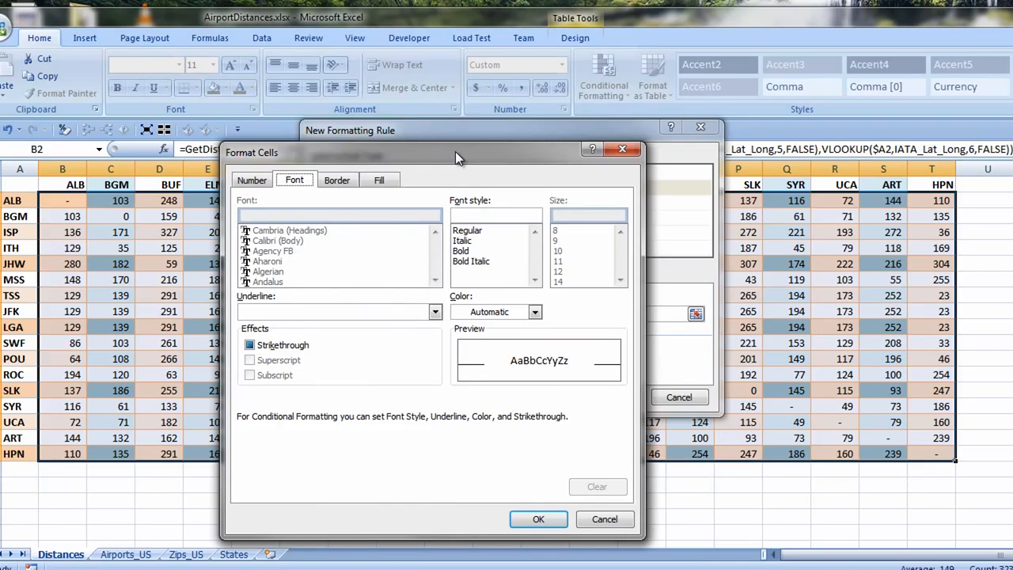
pyautogui.moveTo(455, 151); pyautogui.dragTo(588, 155)
pyautogui.click(667, 314)
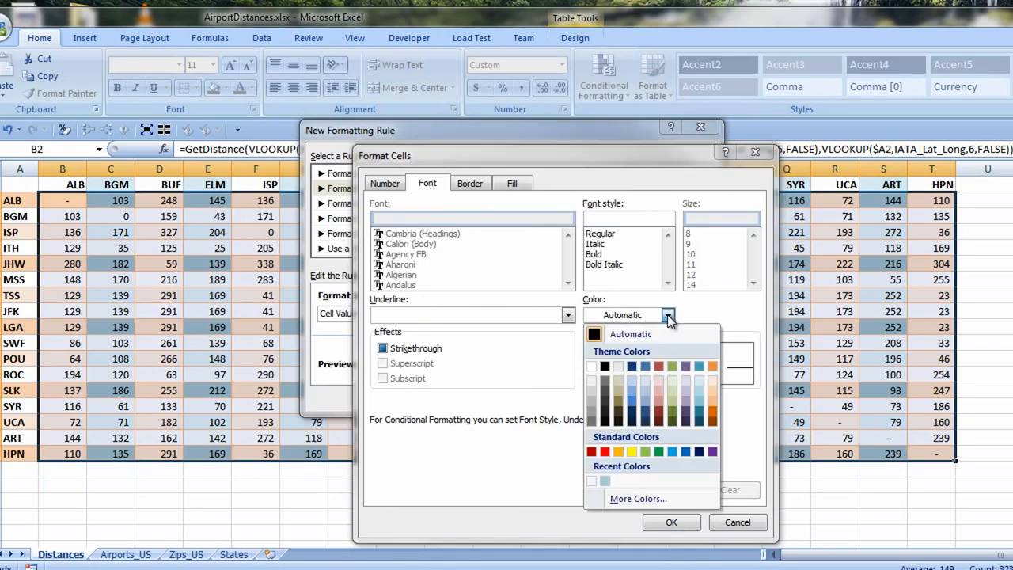
pyautogui.click(659, 422)
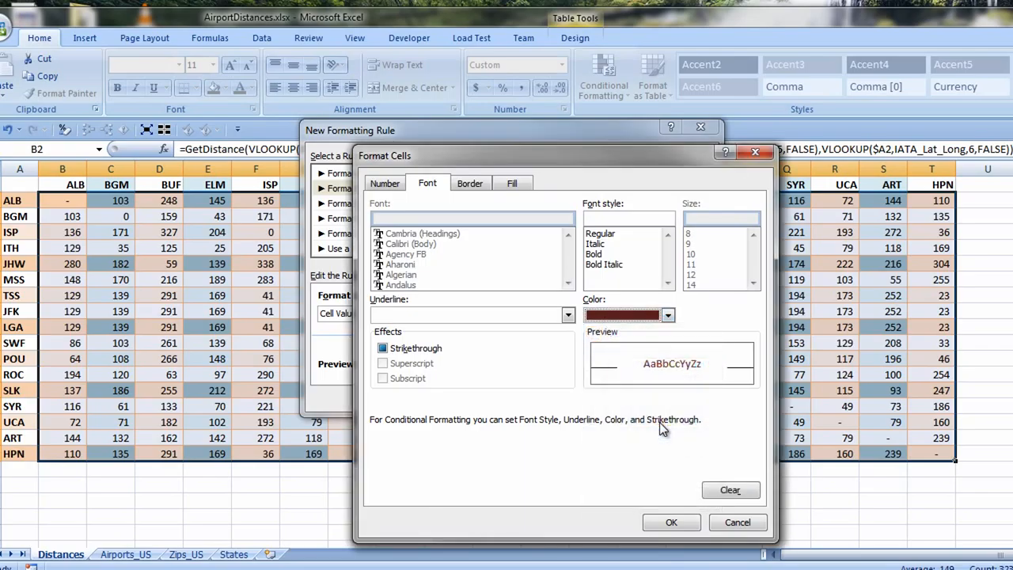
pyautogui.click(595, 254)
pyautogui.click(670, 523)
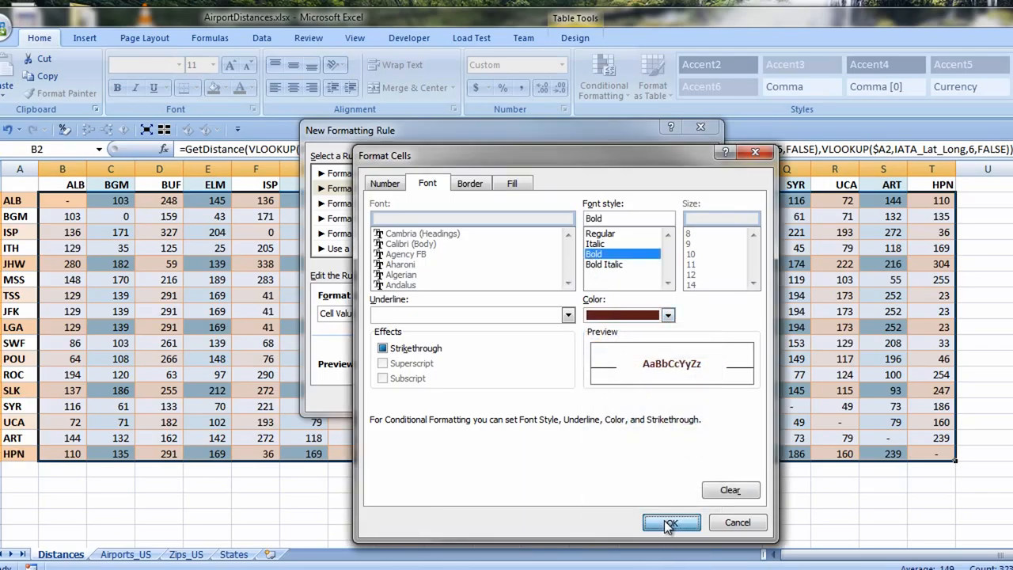
pyautogui.click(613, 398)
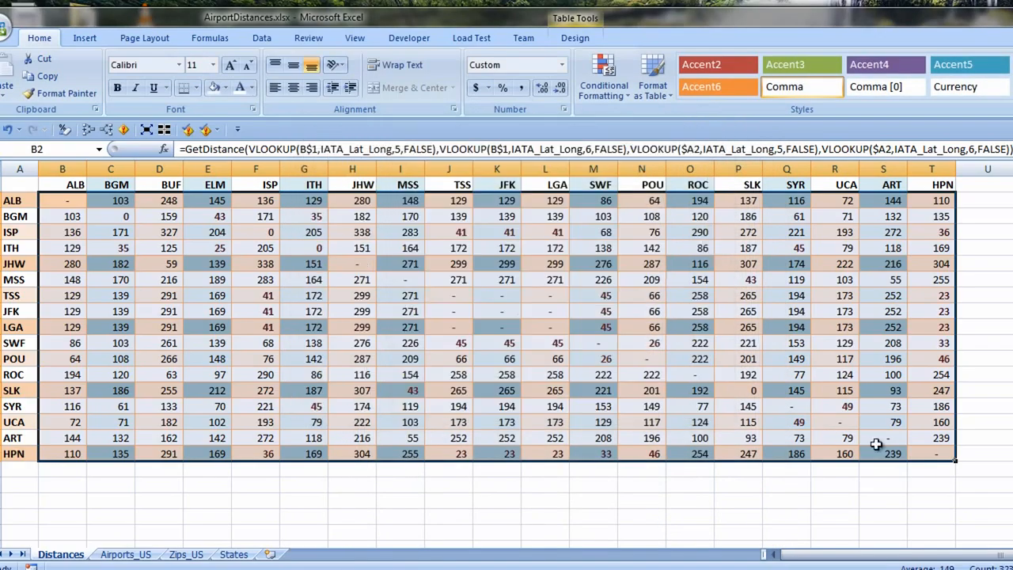
pyautogui.click(678, 510)
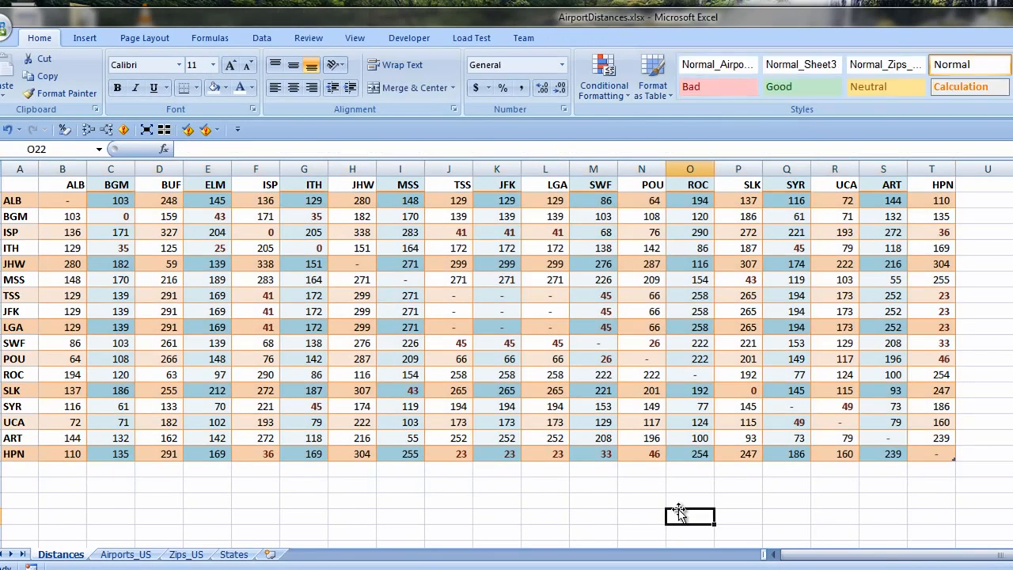
# Step: Open the Conditional Formatting Rules Manager from an empty cell and show the rules for This Worksheet
pyautogui.click(544, 516)
pyautogui.click(604, 79)
pyautogui.click(634, 324)
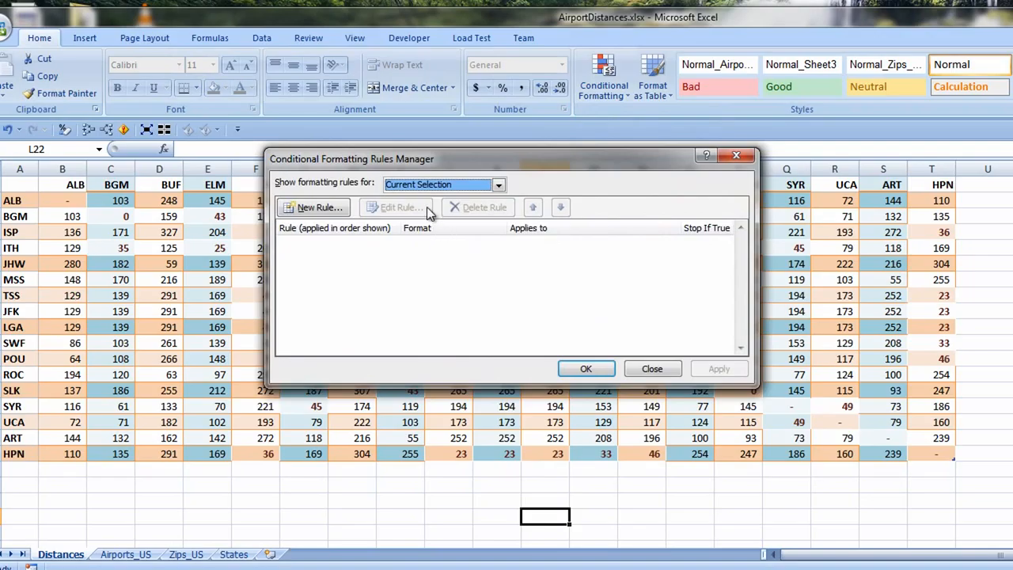
pyautogui.click(473, 185)
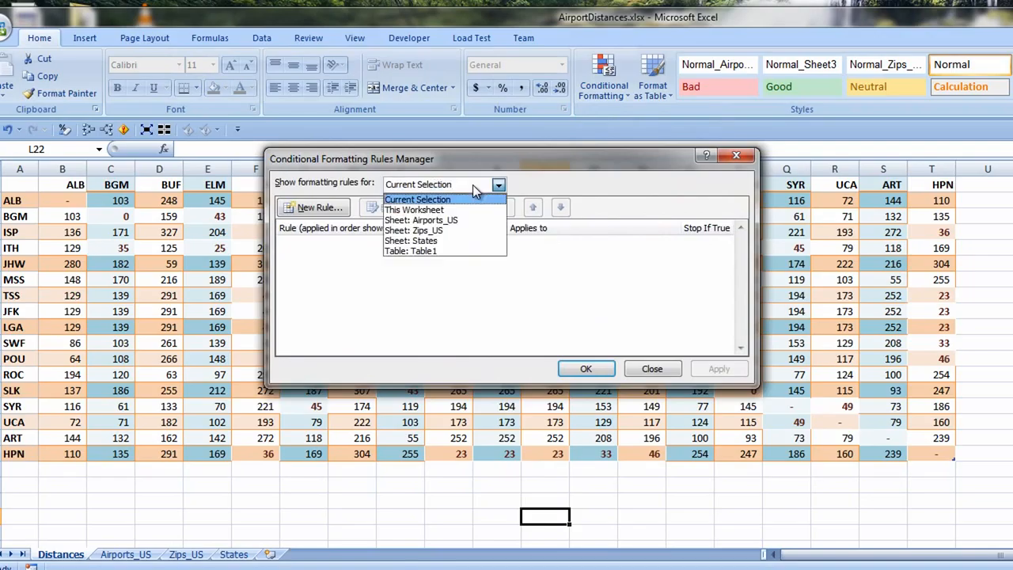
pyautogui.click(435, 211)
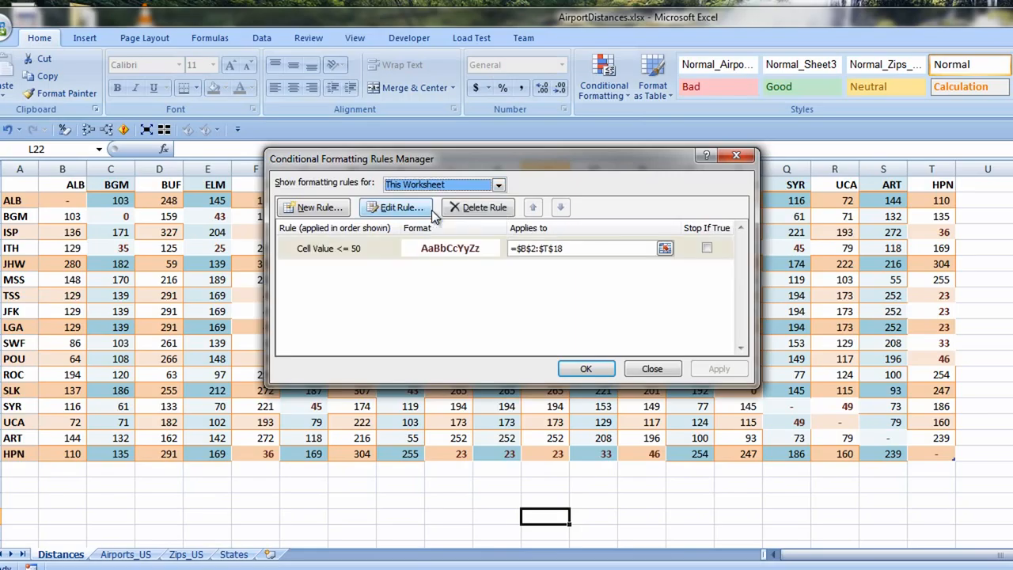
# Step: Edit the Cell Value <= 50 rule to use a bright red font colour and apply the change
pyautogui.click(676, 250)
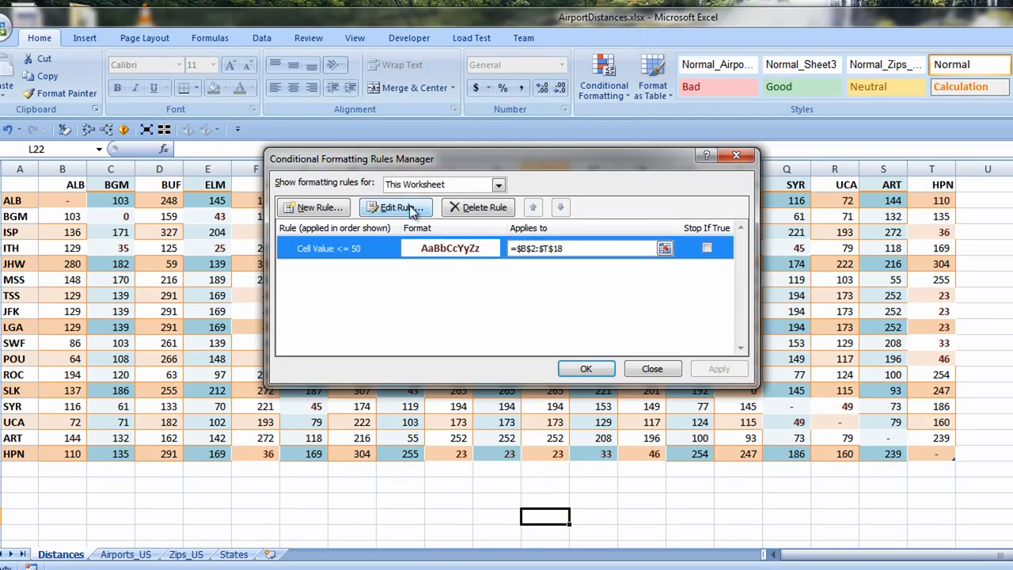
pyautogui.click(395, 208)
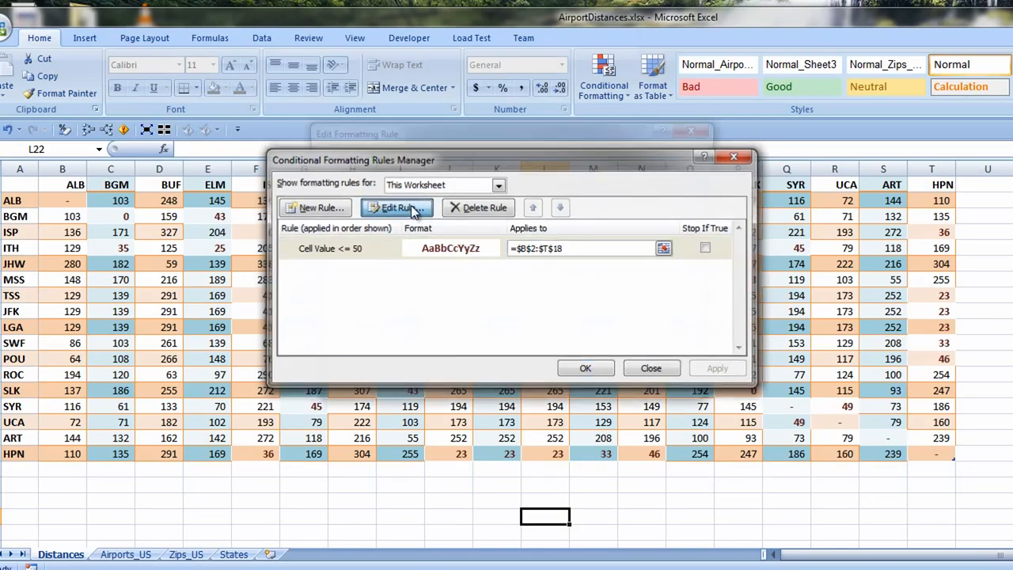
pyautogui.click(553, 363)
pyautogui.click(614, 231)
pyautogui.click(553, 366)
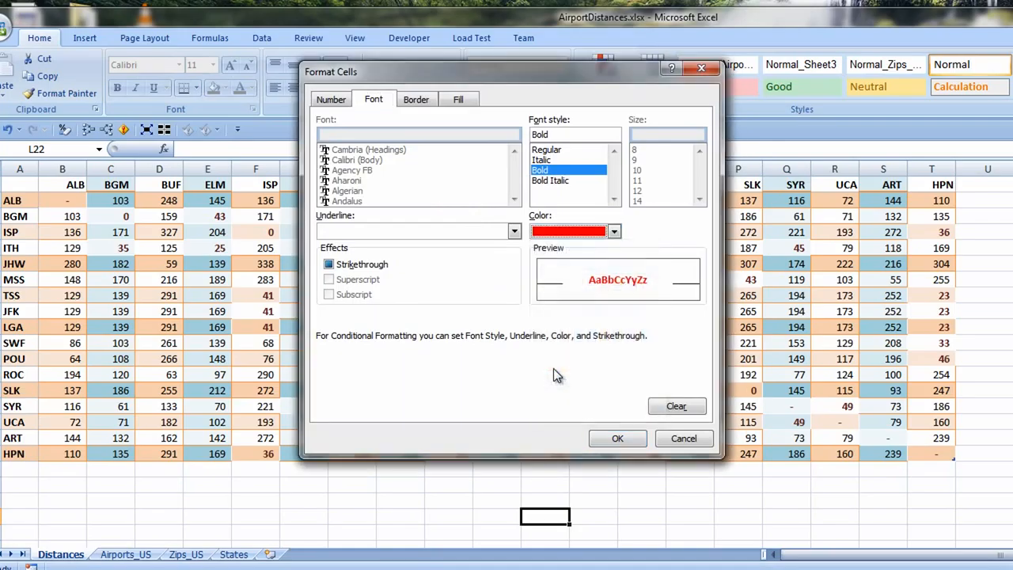
pyautogui.click(617, 438)
pyautogui.click(607, 402)
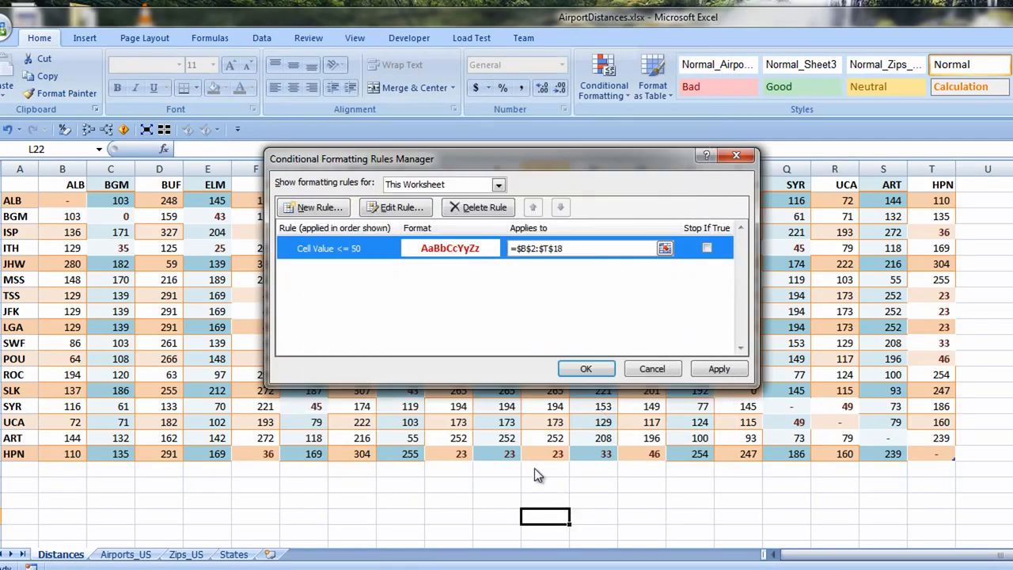
pyautogui.click(590, 365)
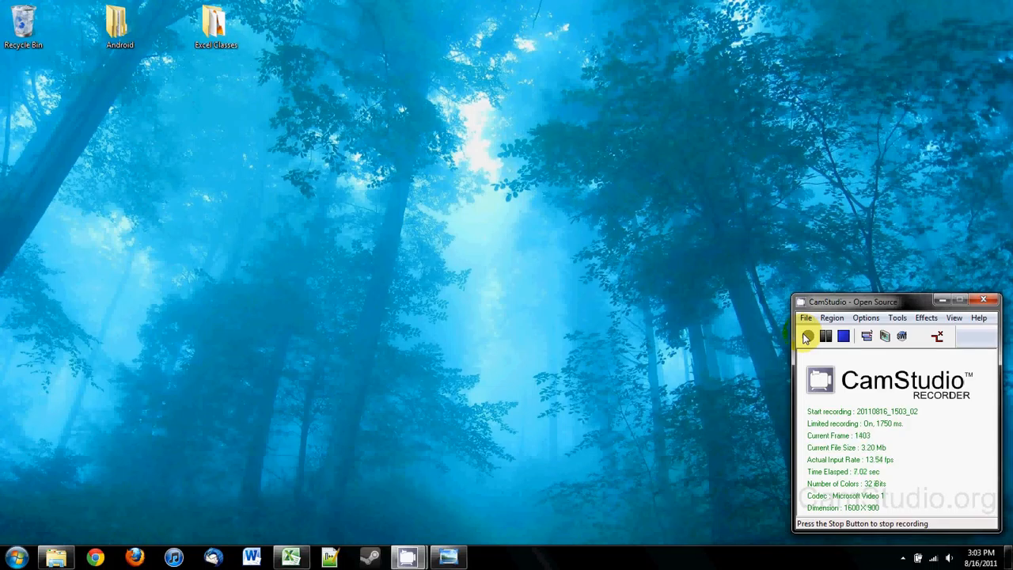
# Step: View the accounting ledger.jpg image in Windows Photo Viewer, and switch to Lots O Data - Formatted.xlsx in Excel
pyautogui.click(461, 556)
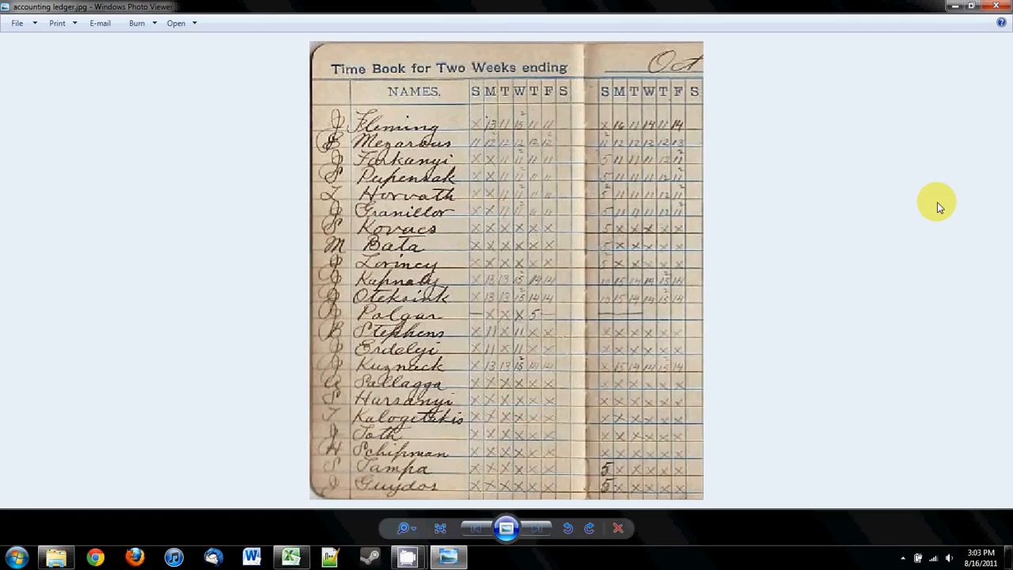
pyautogui.click(291, 560)
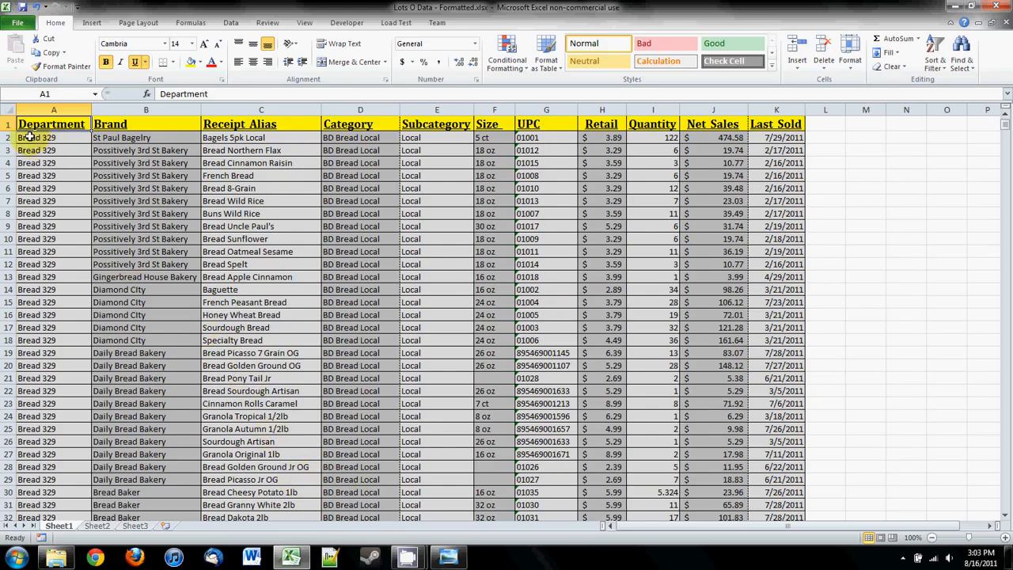
# Step: Highlight rows 1 to 28 of Sheet1, and highlight columns A to O
pyautogui.click(6, 124)
pyautogui.moveTo(6, 124); pyautogui.dragTo(6, 466)
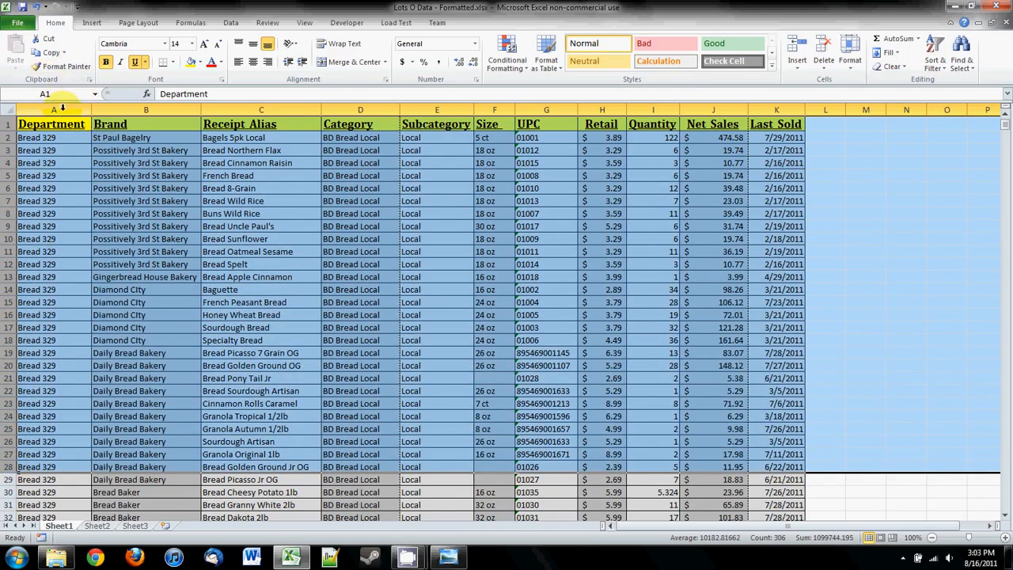
pyautogui.moveTo(54, 109); pyautogui.dragTo(913, 128)
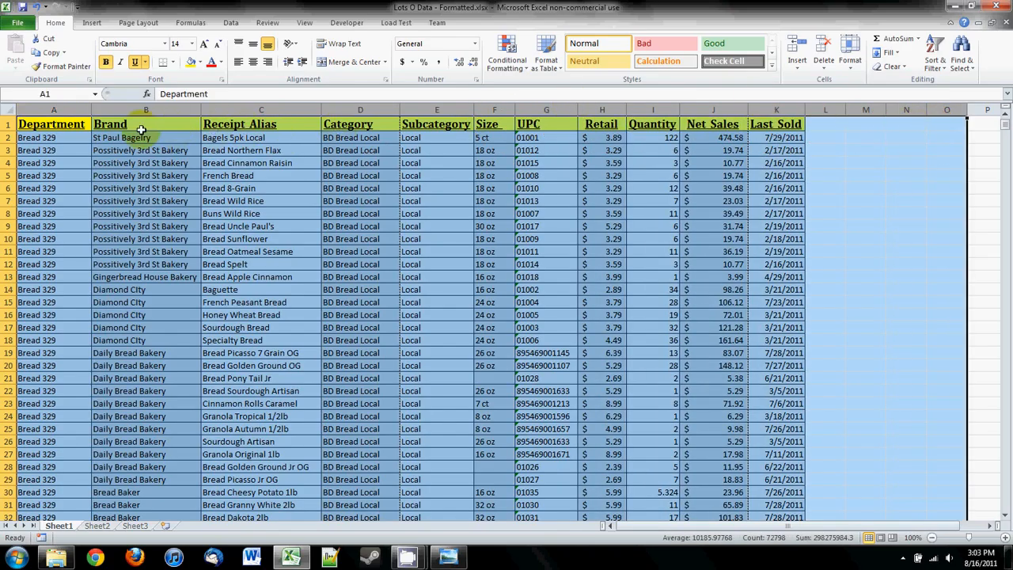
# Step: Select the header cells A1 to D1 one by one, and highlight the Category text in the formula bar
pyautogui.click(52, 125)
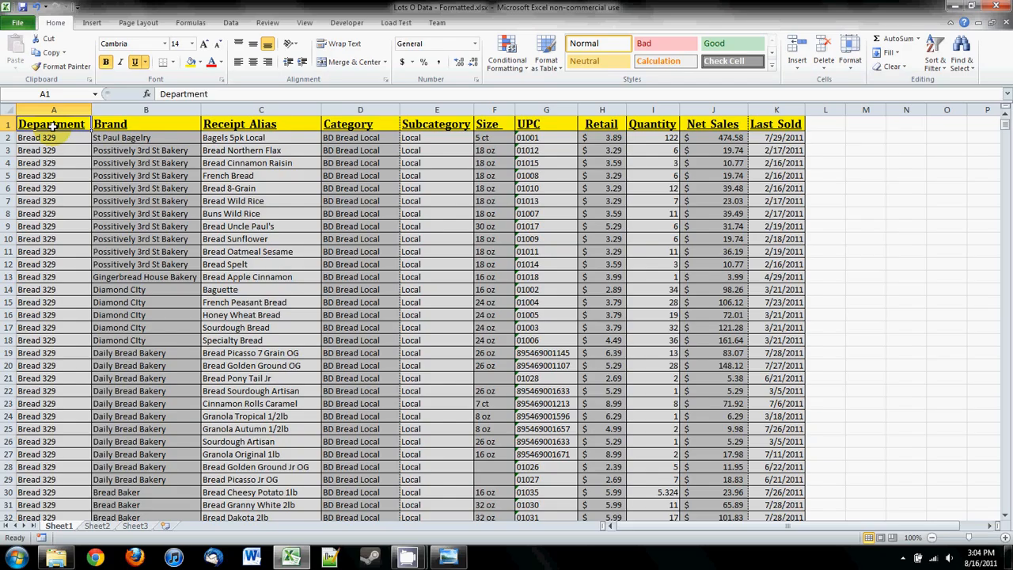
pyautogui.click(127, 127)
pyautogui.click(234, 126)
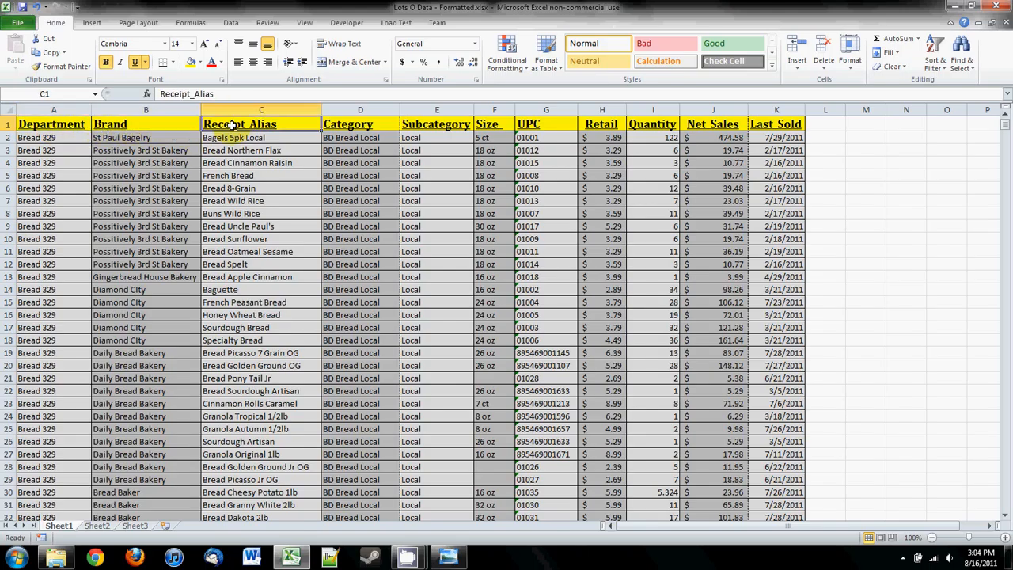
pyautogui.click(340, 128)
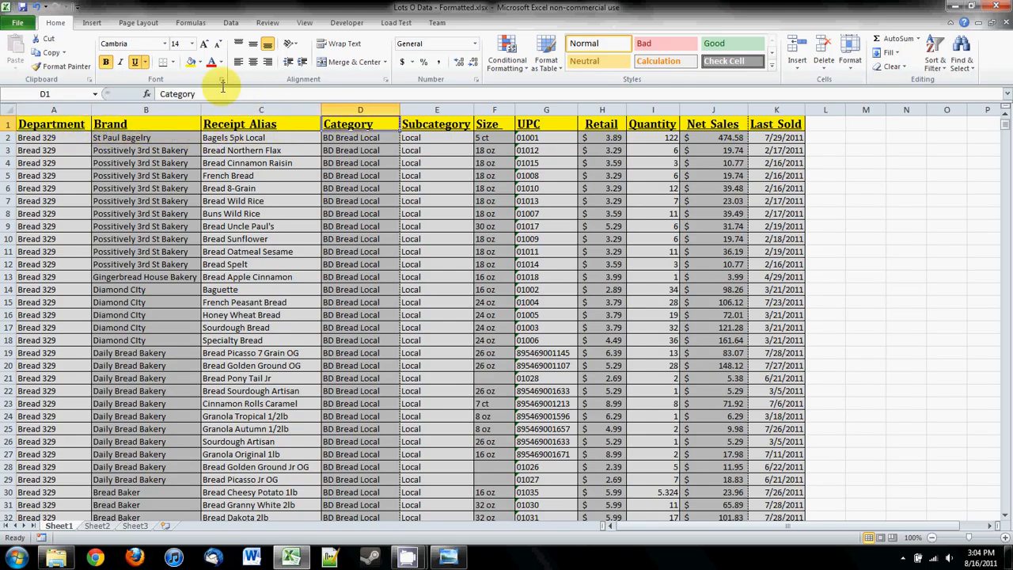
pyautogui.moveTo(206, 94); pyautogui.dragTo(136, 92)
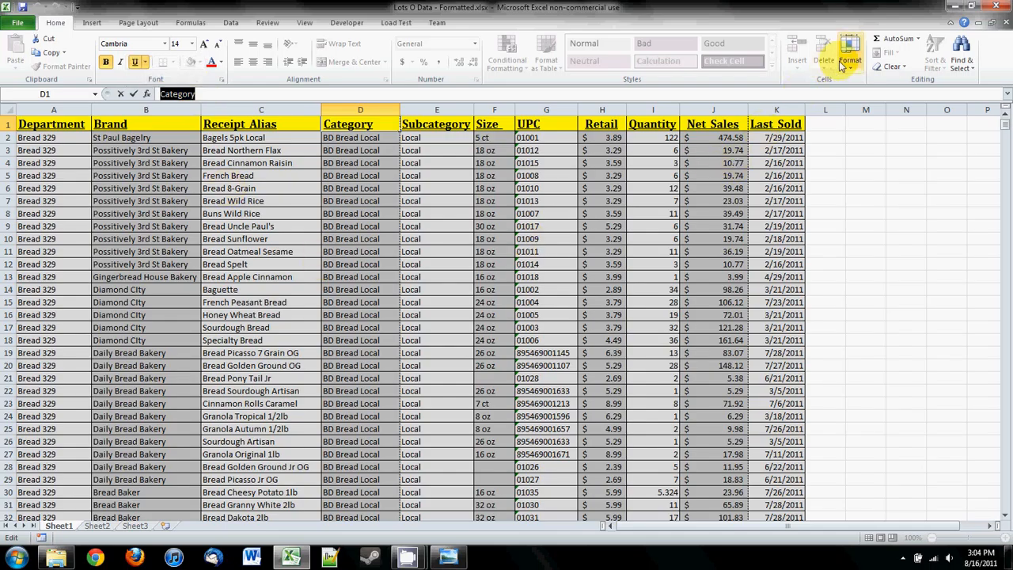
# Step: Minimize the open windows and select Lots O Data - Unformatted.xlsx in the Excel Classes folder
pyautogui.click(955, 9)
pyautogui.click(946, 11)
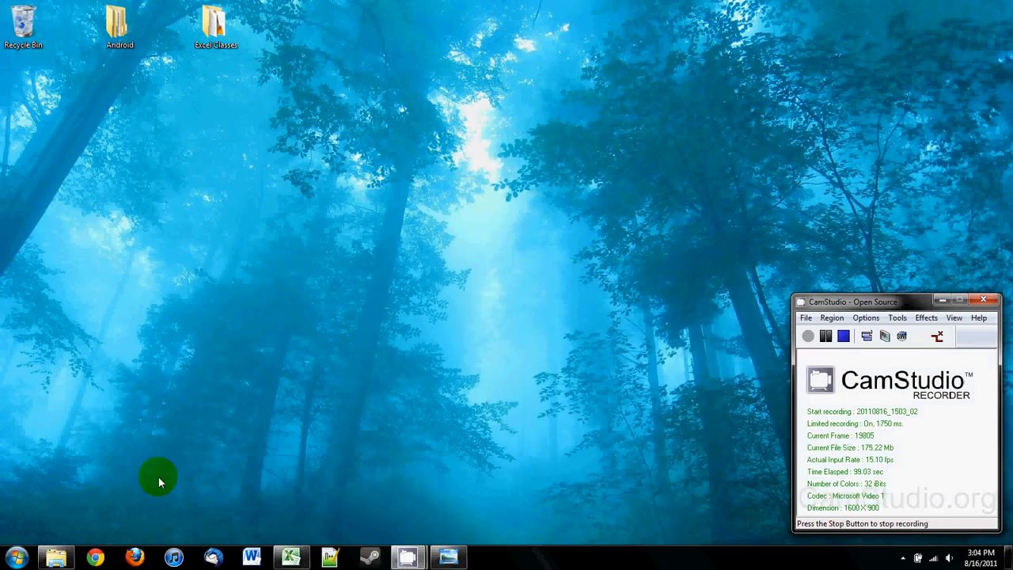
pyautogui.click(56, 557)
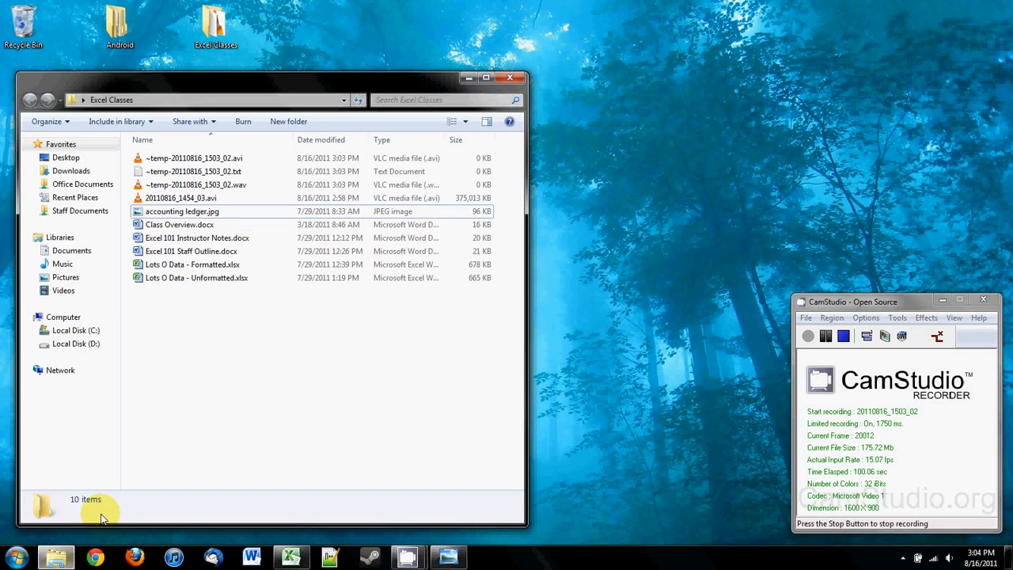
pyautogui.click(199, 264)
pyautogui.click(207, 278)
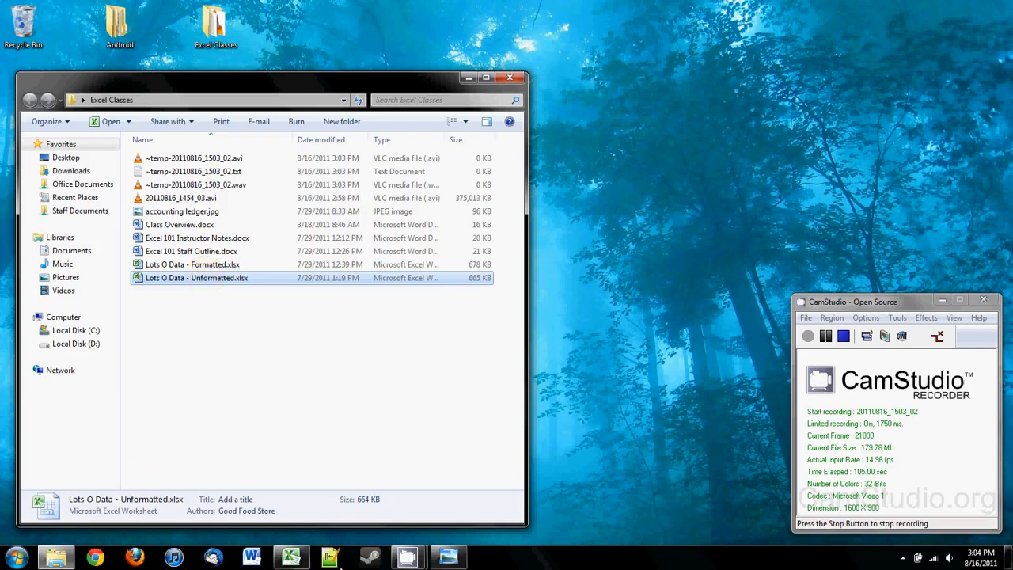
# Step: Switch back to the Lots O Data - Formatted.xlsx workbook, view Sheet2 and Sheet3, and return to Sheet1
pyautogui.click(300, 560)
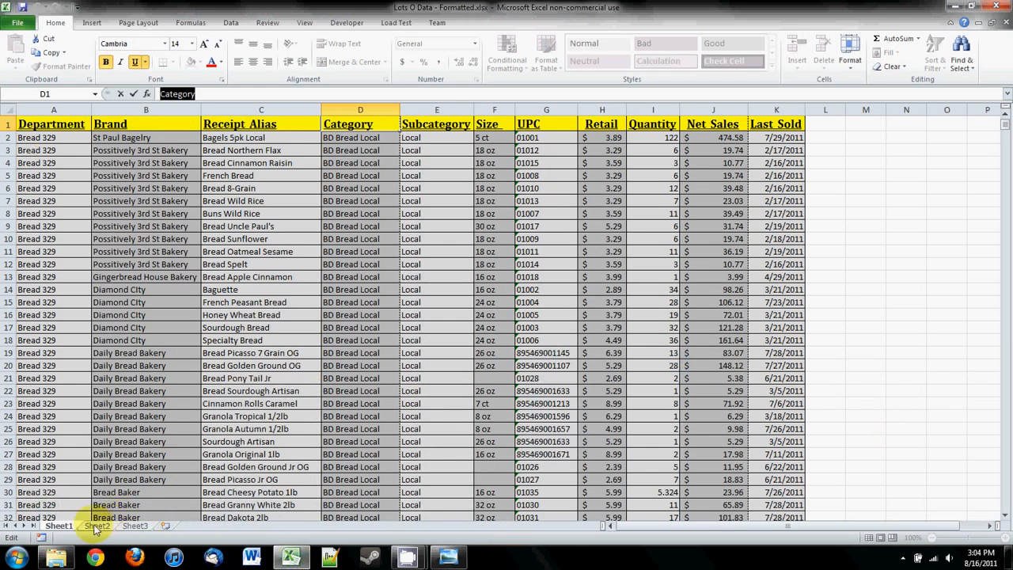
pyautogui.click(62, 528)
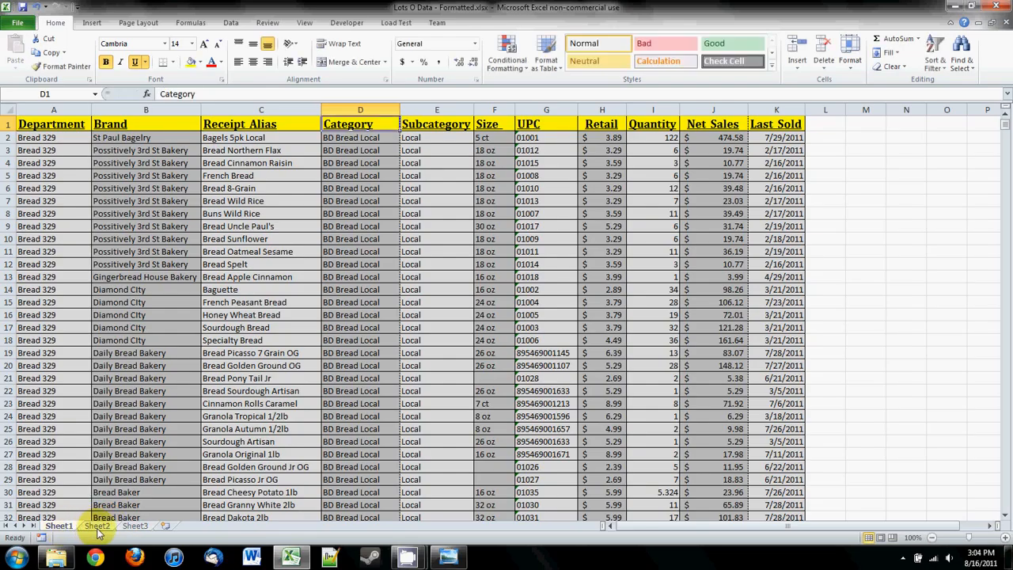
pyautogui.click(97, 526)
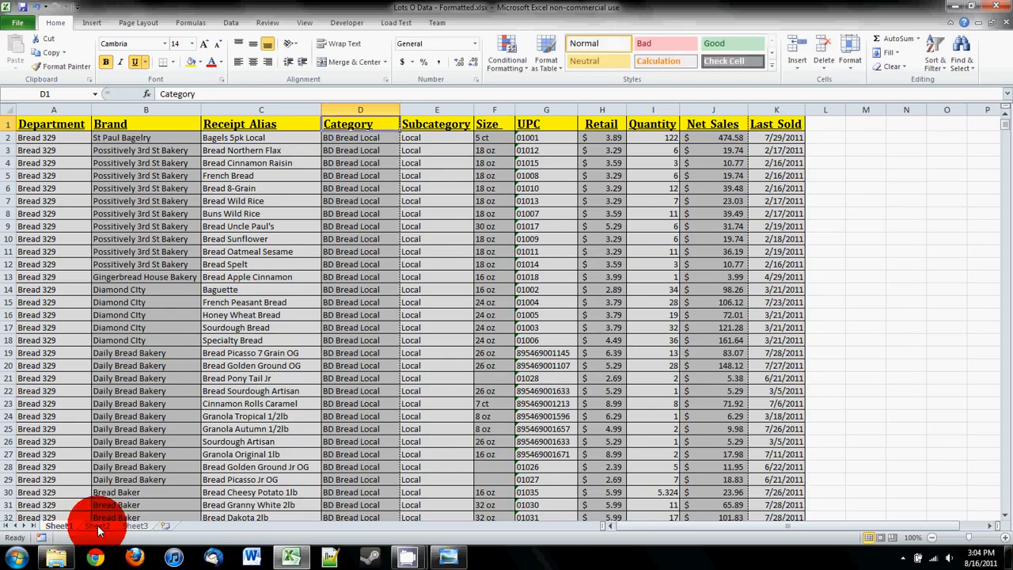
pyautogui.click(139, 527)
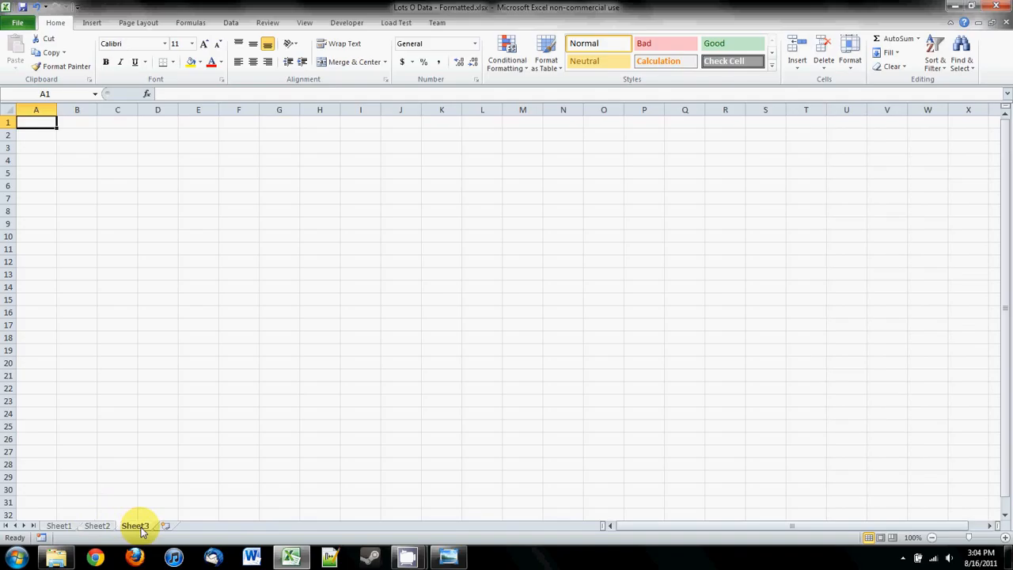
pyautogui.click(59, 526)
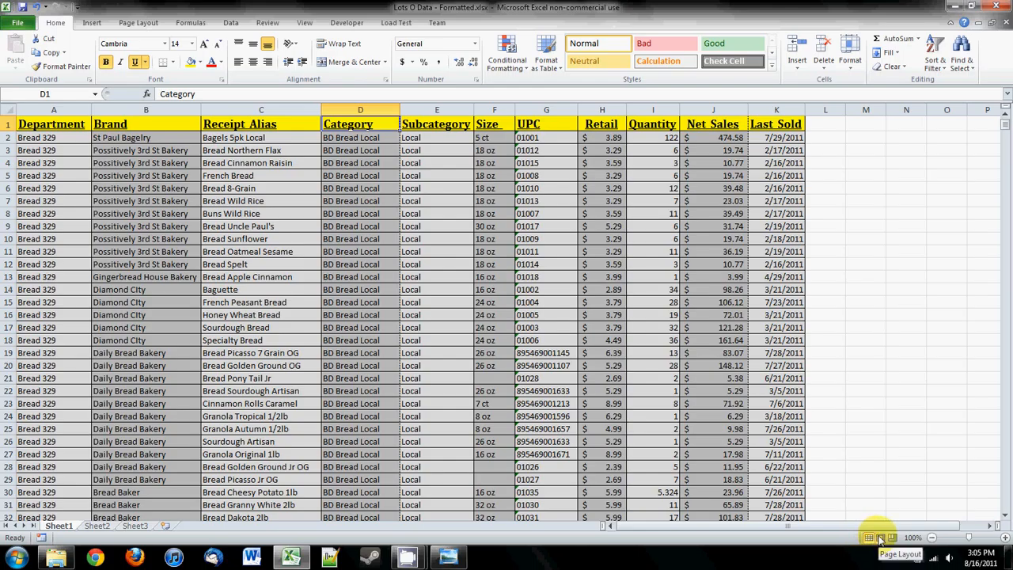
# Step: View Sheet1 in Page Layout view and Page Break Preview, and zoom the page breaks out to 40%
pyautogui.click(880, 538)
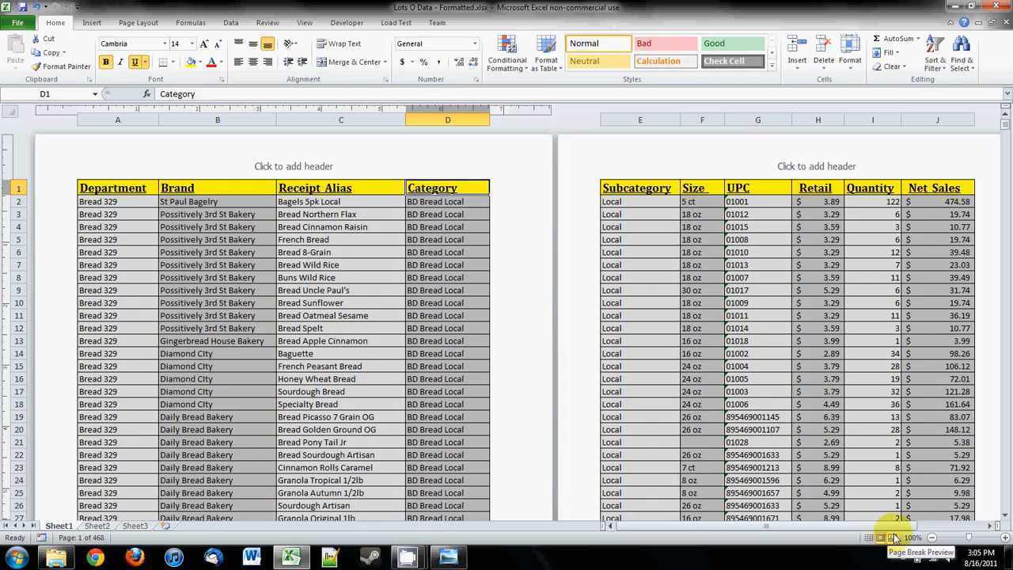
pyautogui.click(892, 538)
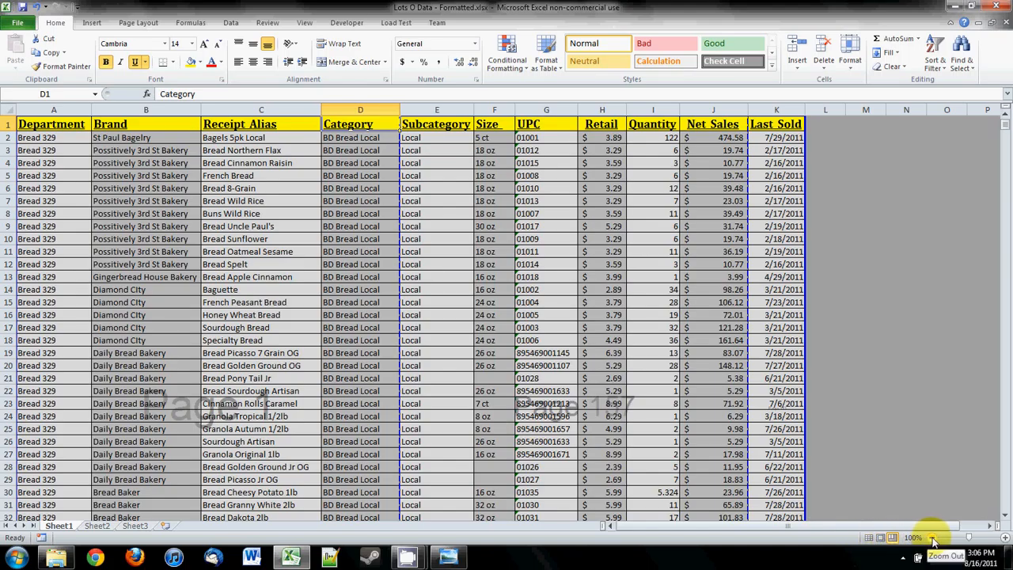
pyautogui.click(934, 540)
pyautogui.click(934, 541)
pyautogui.click(933, 540)
pyautogui.click(933, 540)
pyautogui.click(934, 540)
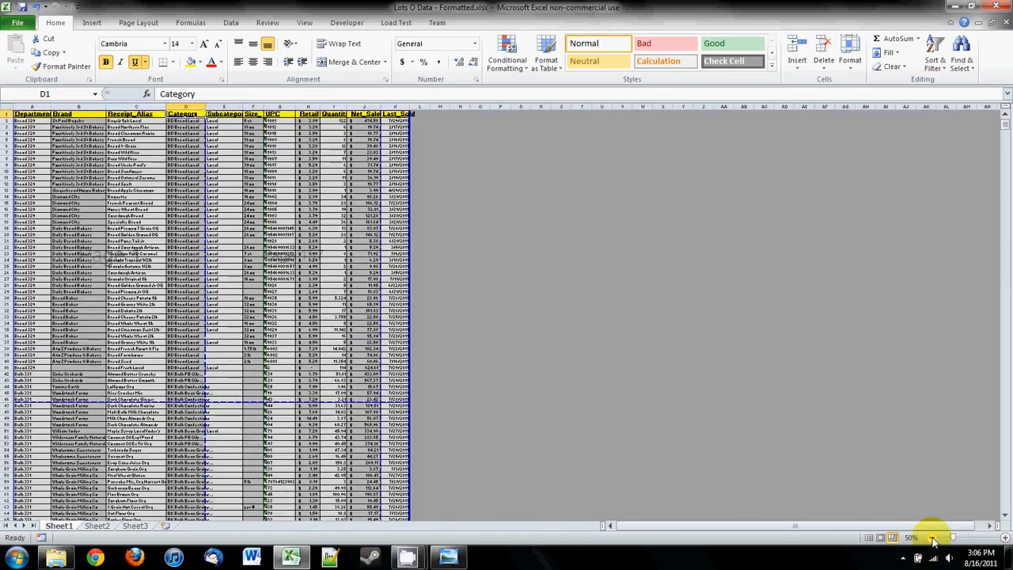
pyautogui.click(933, 540)
# Step: Zoom Sheet1 back in to 100% and return it to Normal view by way of Page Layout view
pyautogui.click(1005, 538)
pyautogui.click(1005, 538)
pyautogui.click(1004, 538)
pyautogui.click(1005, 538)
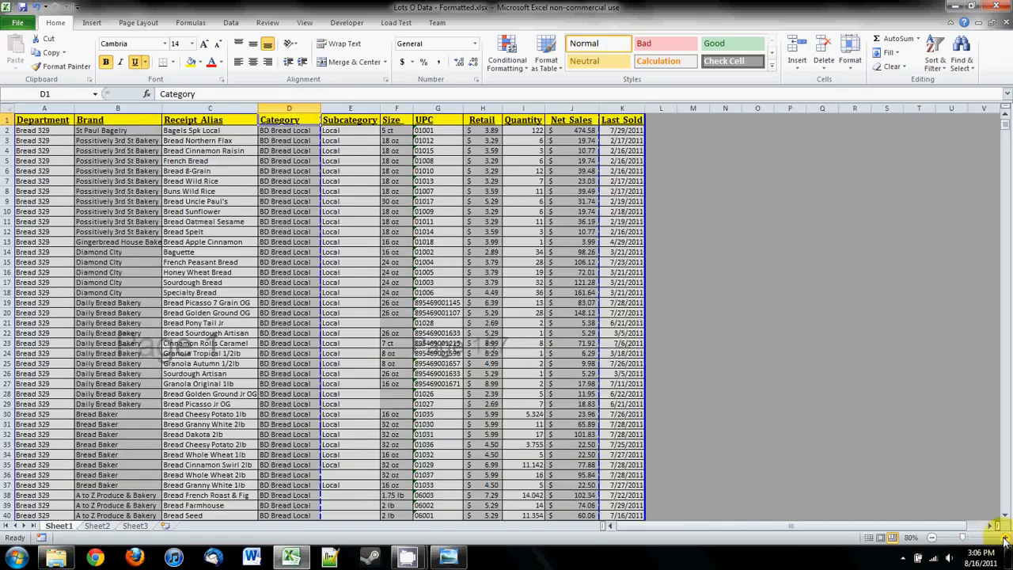
pyautogui.click(1005, 538)
pyautogui.click(1005, 538)
pyautogui.click(881, 538)
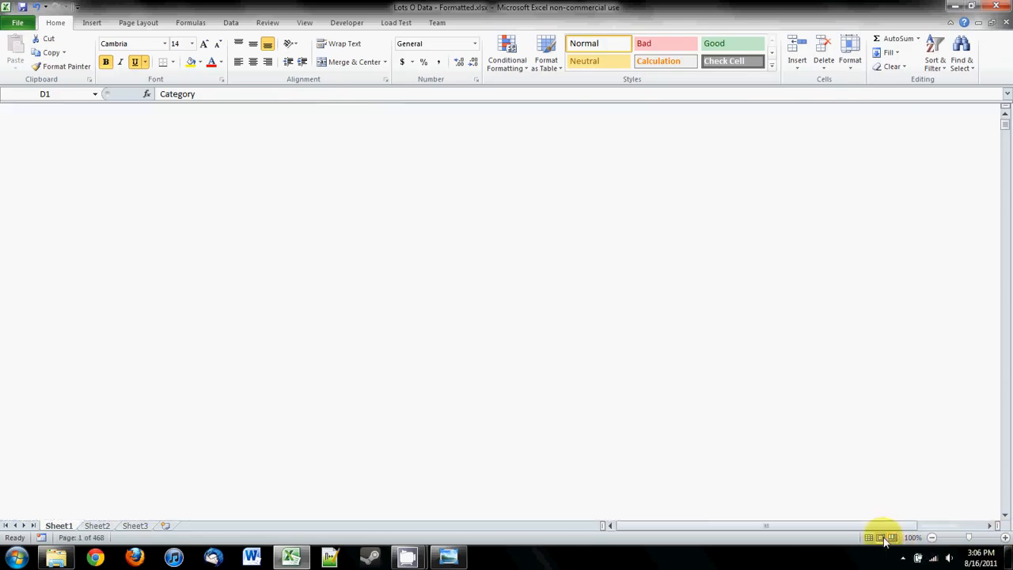
pyautogui.click(869, 538)
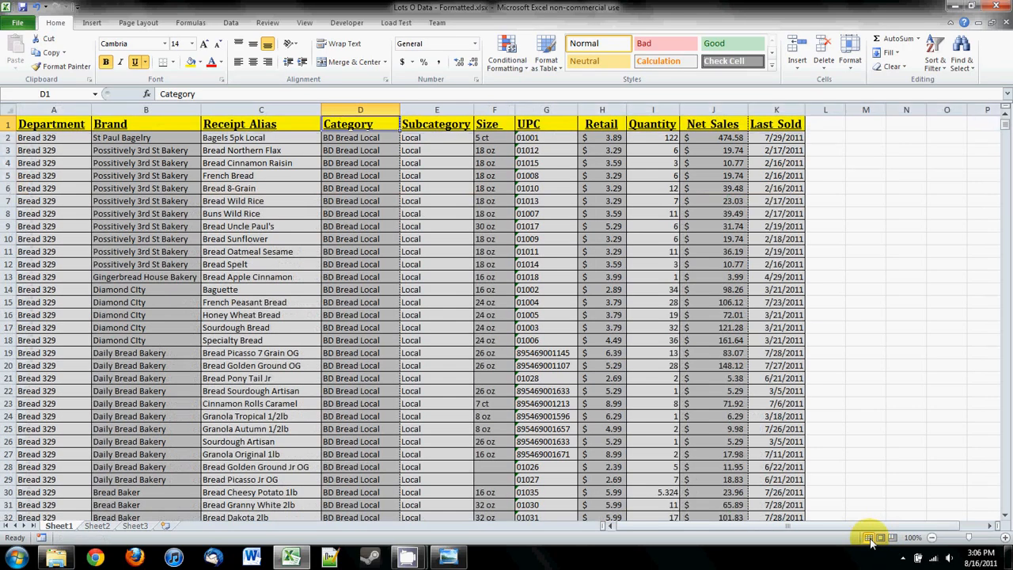